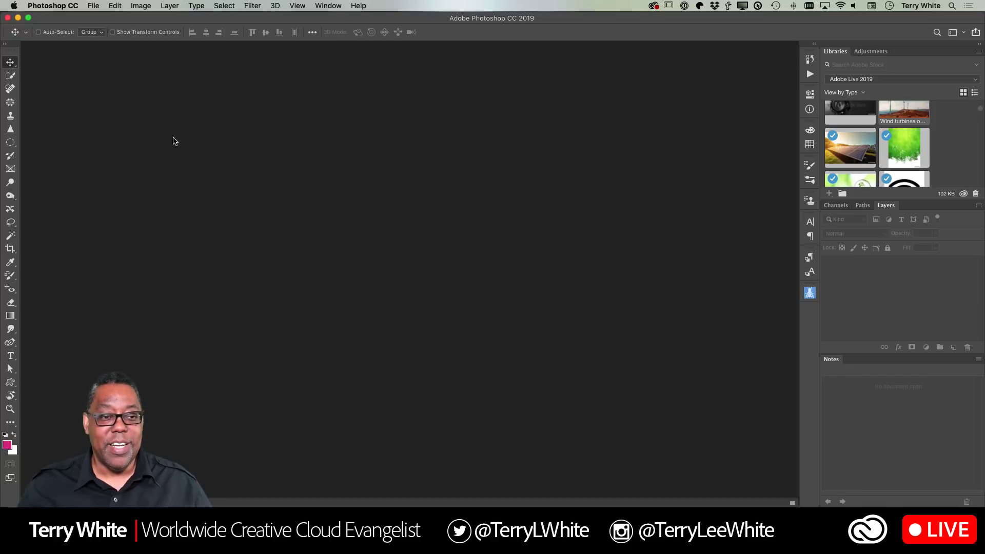
# Step: Start a new document and browse the Print and Art & Illustration presets and templates
pyautogui.click(94, 6)
pyautogui.click(105, 18)
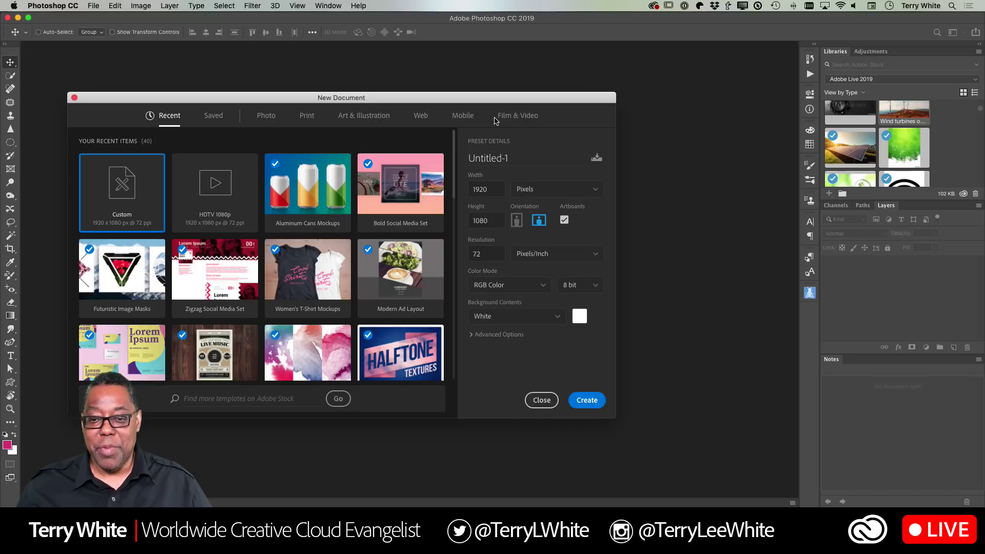
pyautogui.click(306, 117)
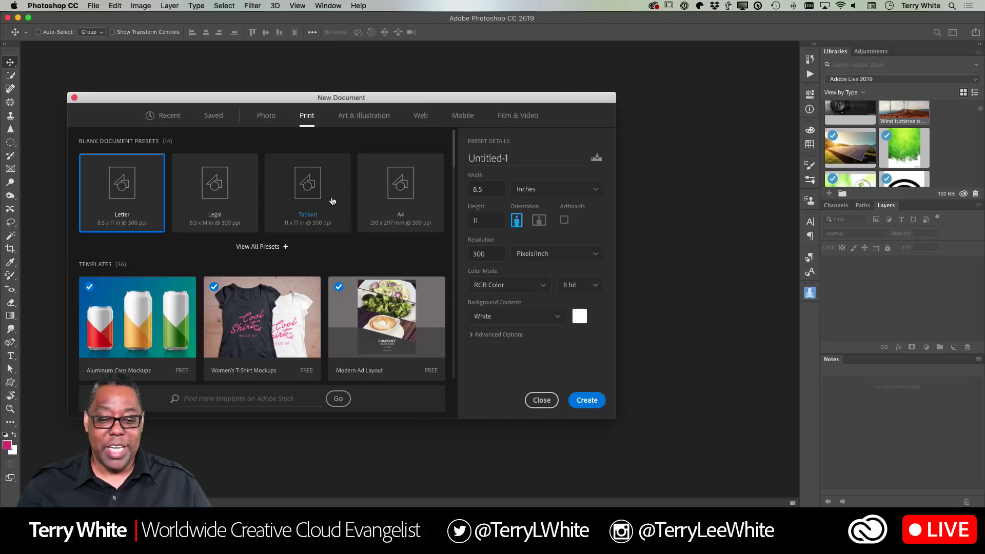
pyautogui.scroll(-4, 331, 201)
pyautogui.scroll(6, 331, 201)
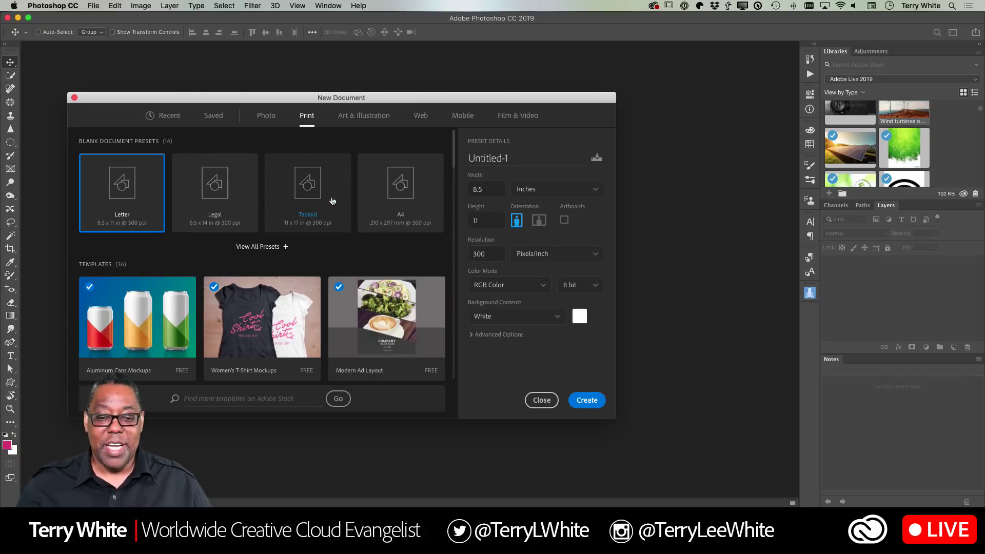
pyautogui.click(361, 116)
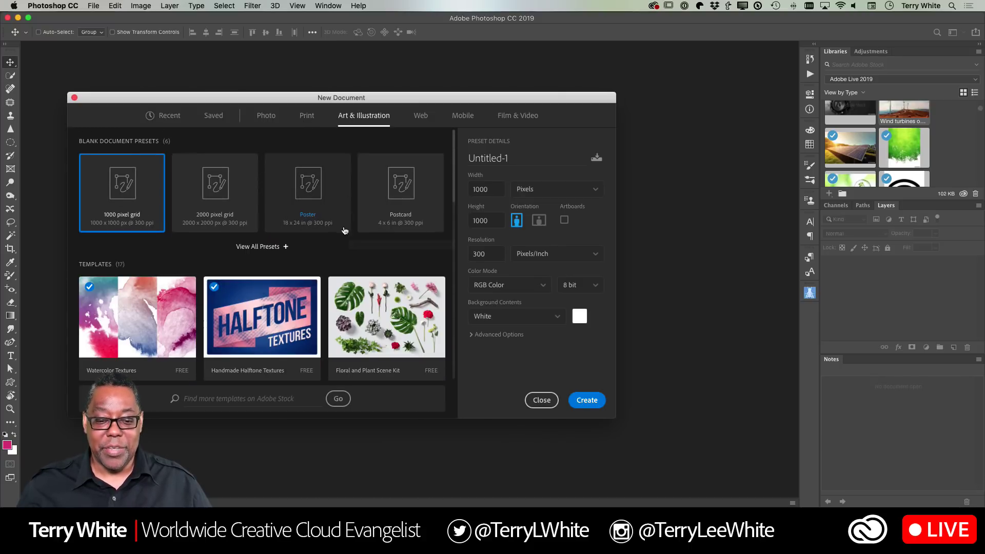
pyautogui.scroll(-5, 343, 229)
pyautogui.scroll(-5, 345, 231)
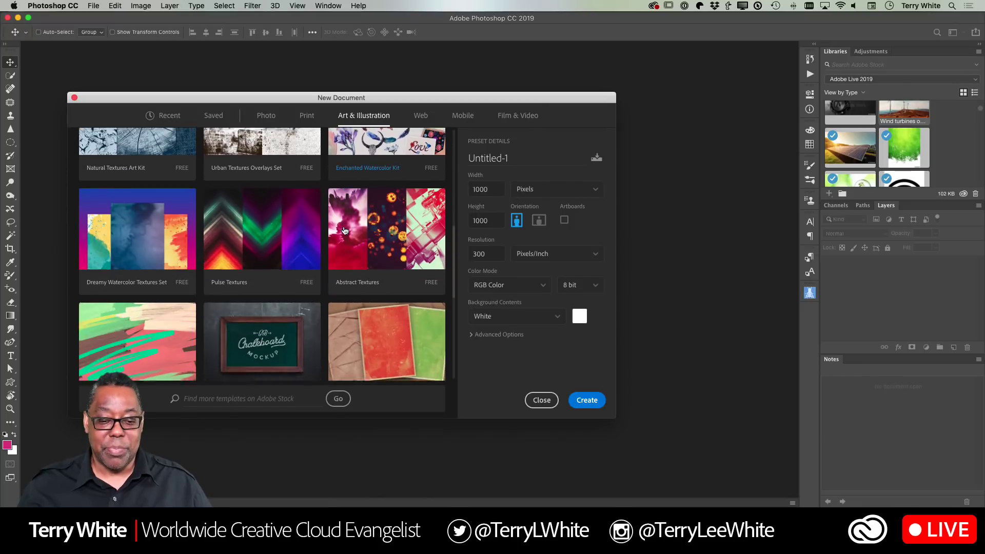
pyautogui.scroll(8, 345, 231)
pyautogui.scroll(3, 344, 231)
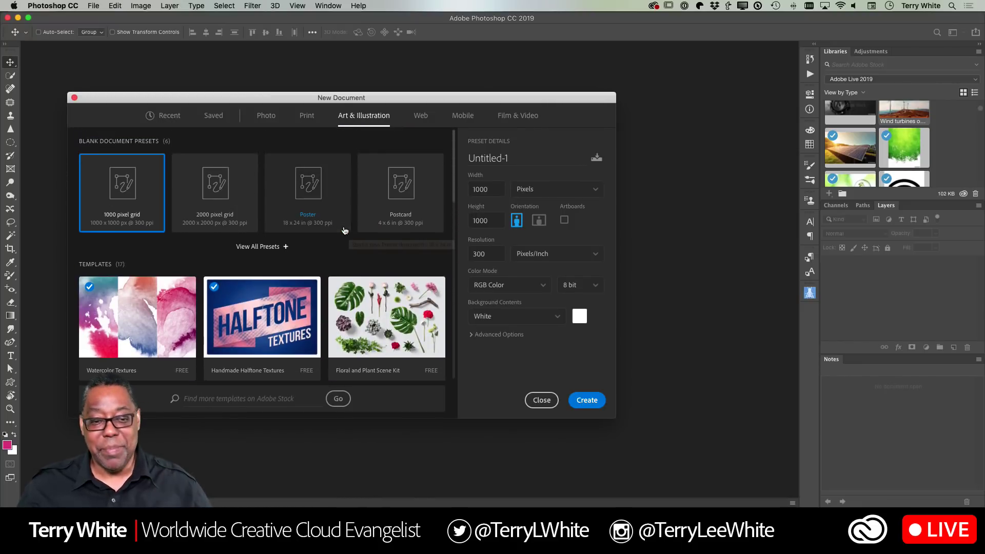
# Step: Create a document from the recent Custom 1920 x 1080 px, 72 ppi preset with artboards enabled
pyautogui.click(169, 118)
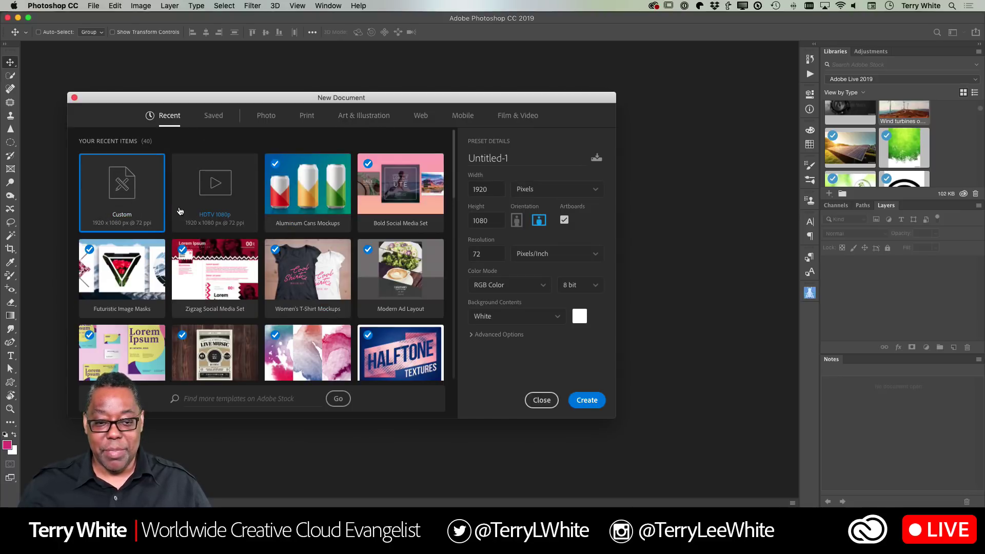
pyautogui.click(564, 221)
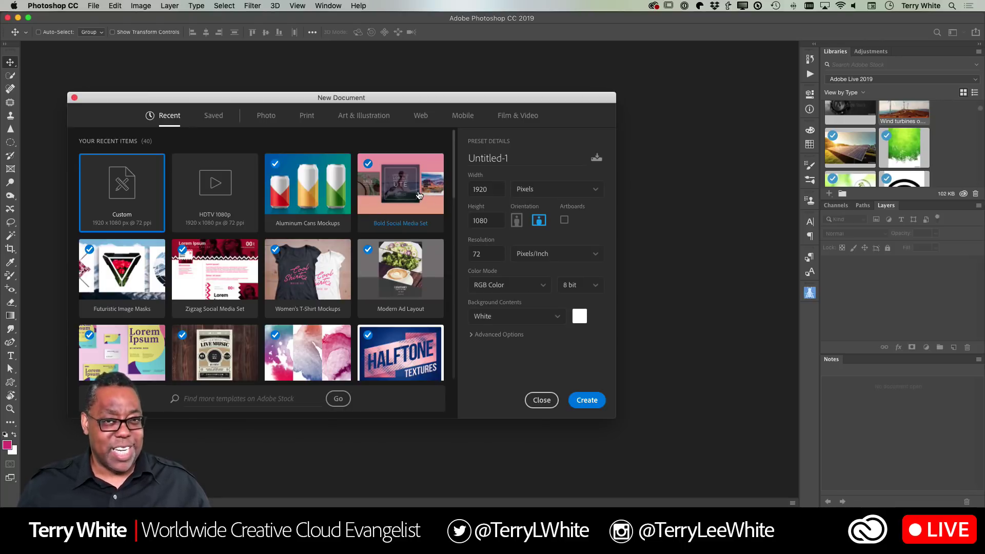
pyautogui.click(564, 221)
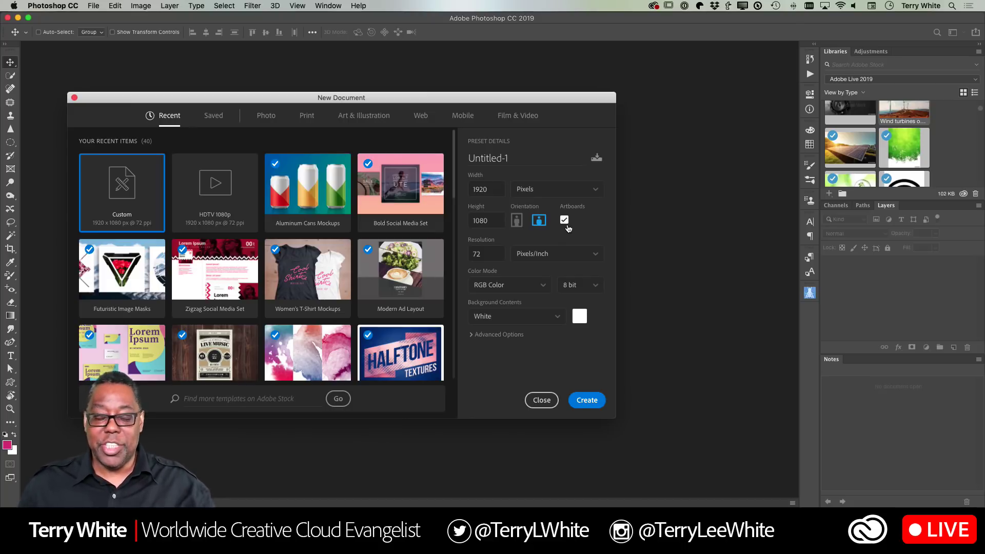
pyautogui.click(588, 402)
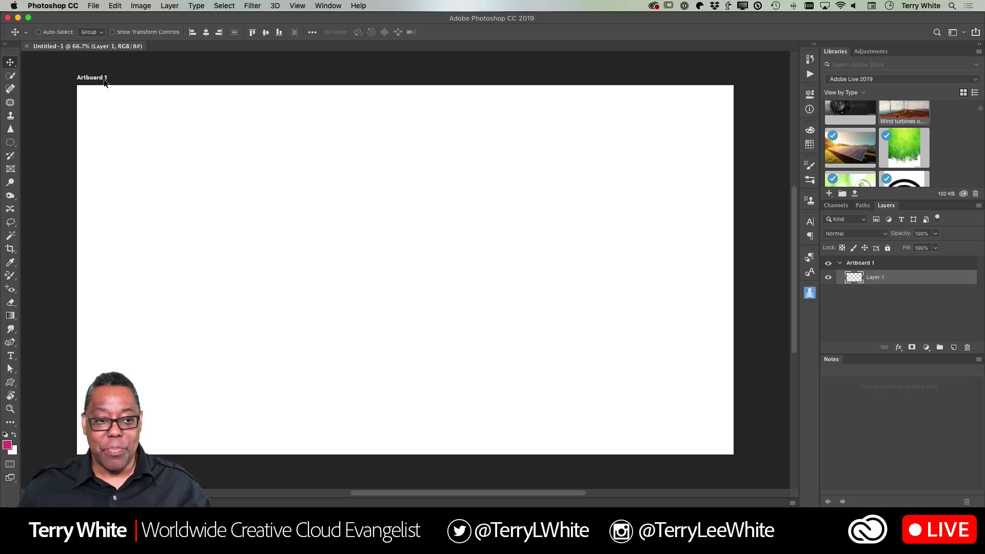
# Step: Rename the document's artboard as Video
pyautogui.click(100, 79)
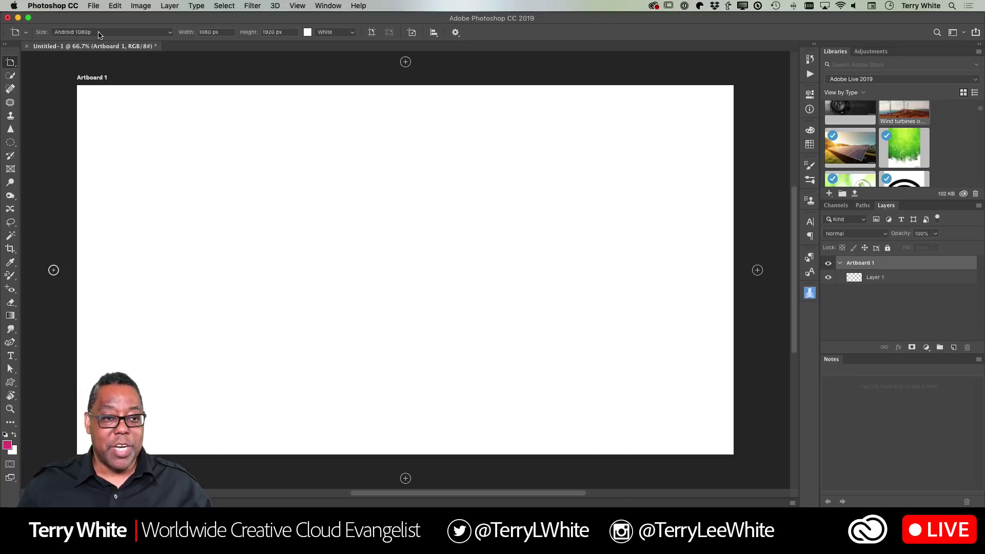
pyautogui.click(101, 33)
pyautogui.click(222, 76)
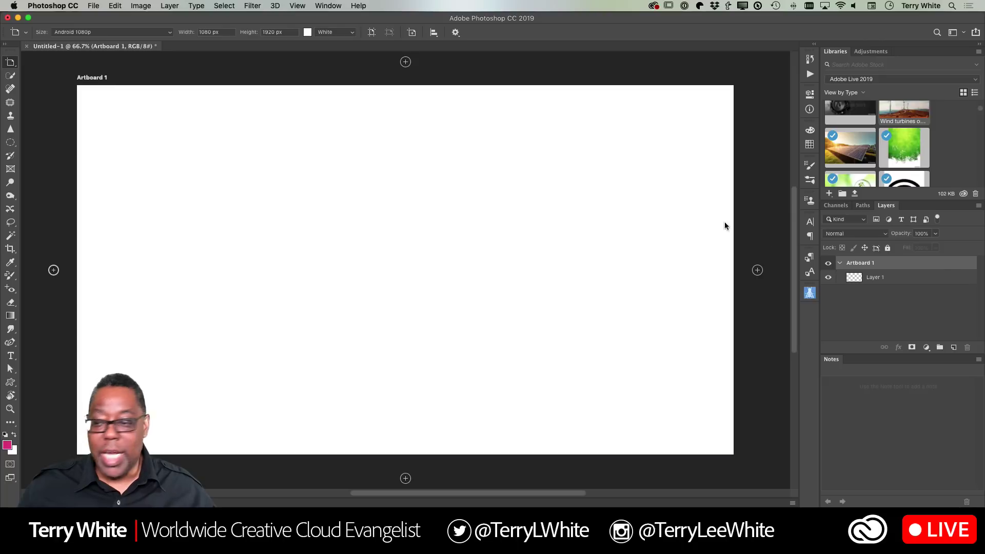
pyautogui.doubleClick(867, 265)
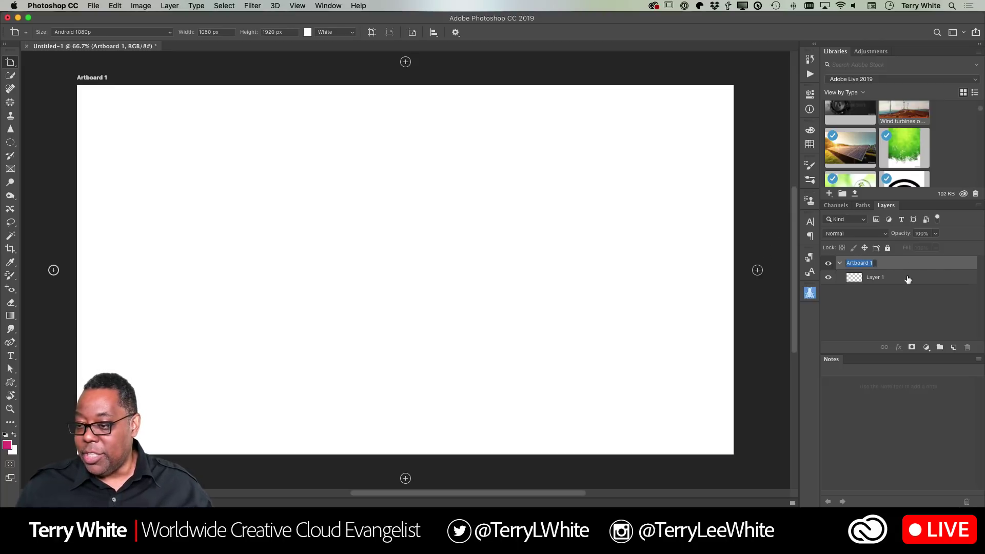
pyautogui.write('Video')
pyautogui.press('Return')
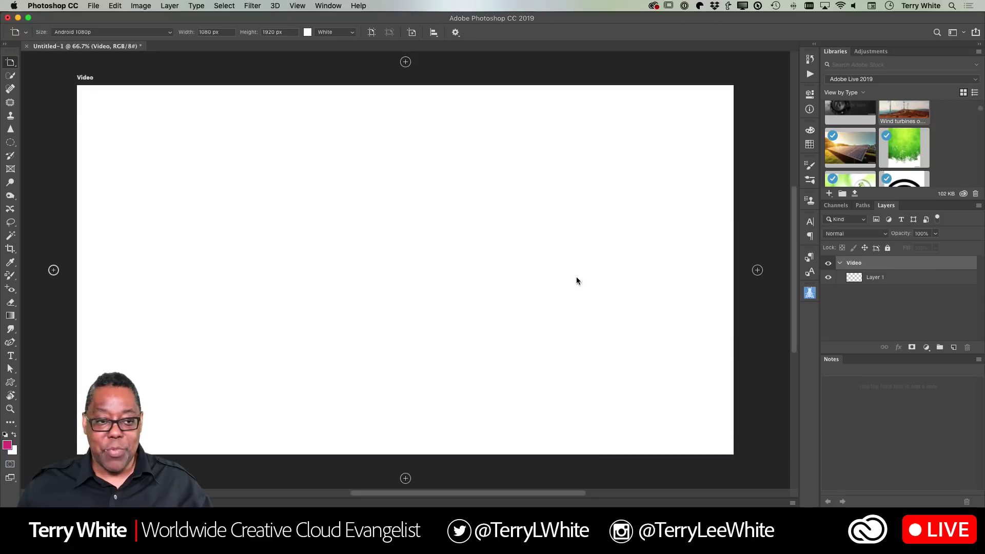
# Step: Switch to the Move tool and back to the Artboard tool
pyautogui.click(9, 62)
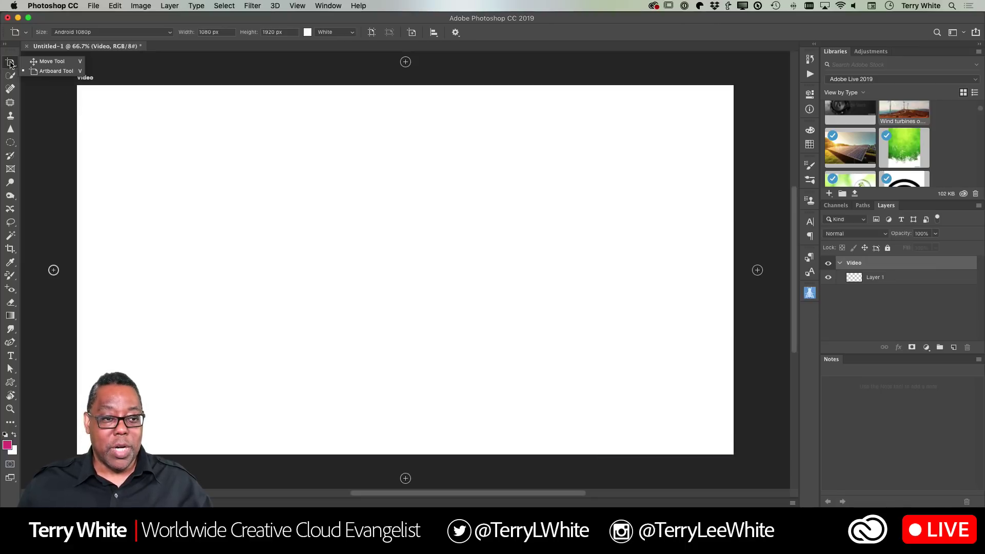
pyautogui.click(46, 61)
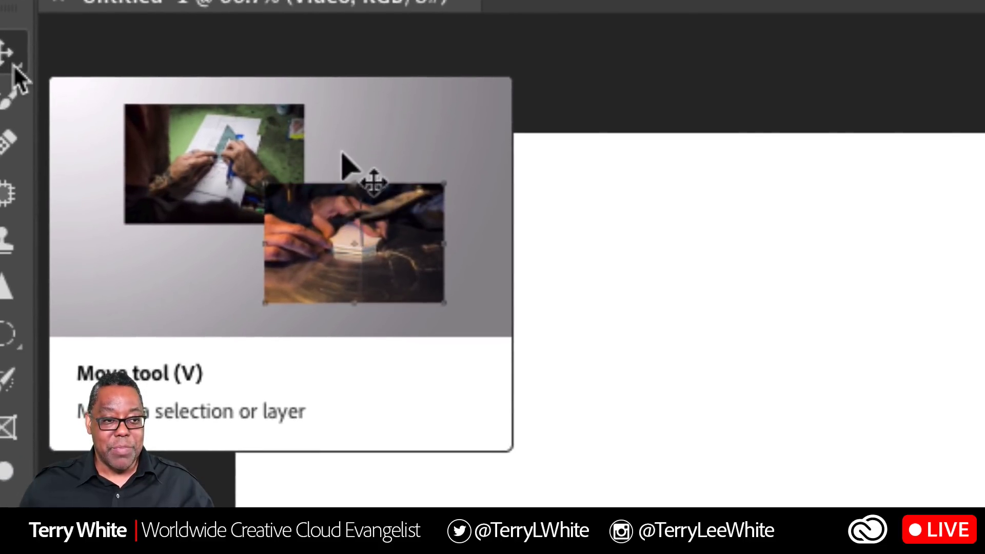
pyautogui.click(14, 65)
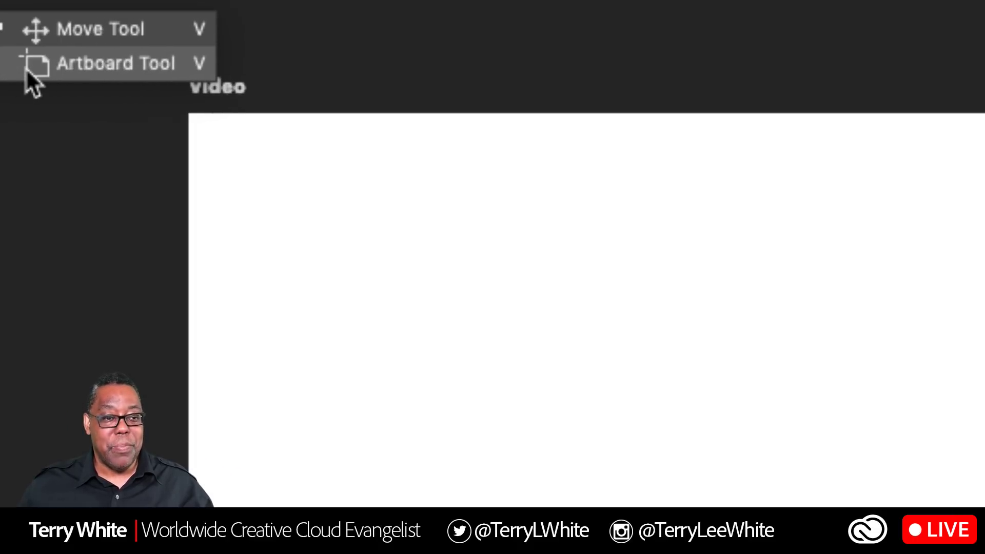
pyautogui.click(25, 67)
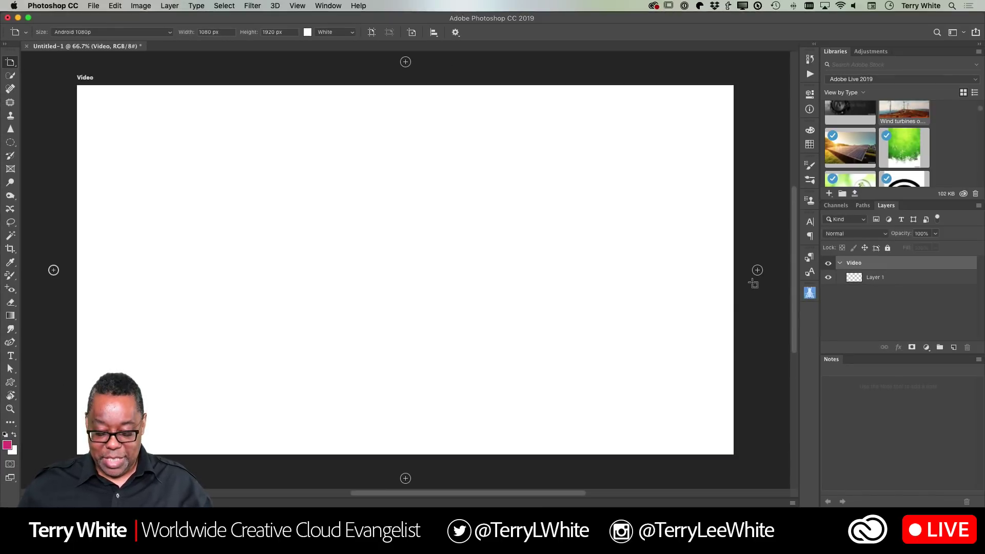
# Step: Add three same-size artboards around Video: one to its right, one above that, and one directly above Video
pyautogui.press('super+minus')
pyautogui.press('super+minus')
pyautogui.press('super+minus')
pyautogui.press('super+minus')
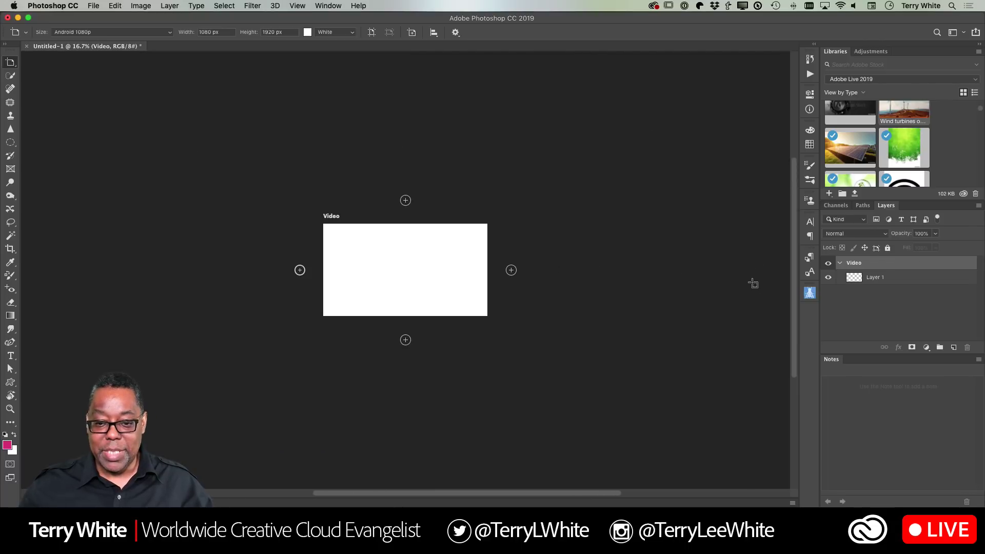
pyautogui.click(511, 270)
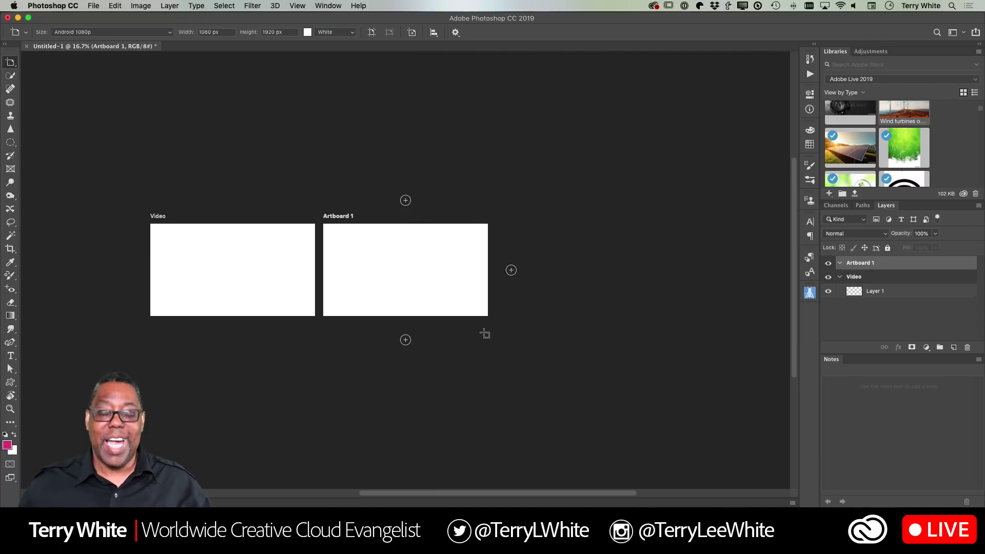
pyautogui.click(405, 200)
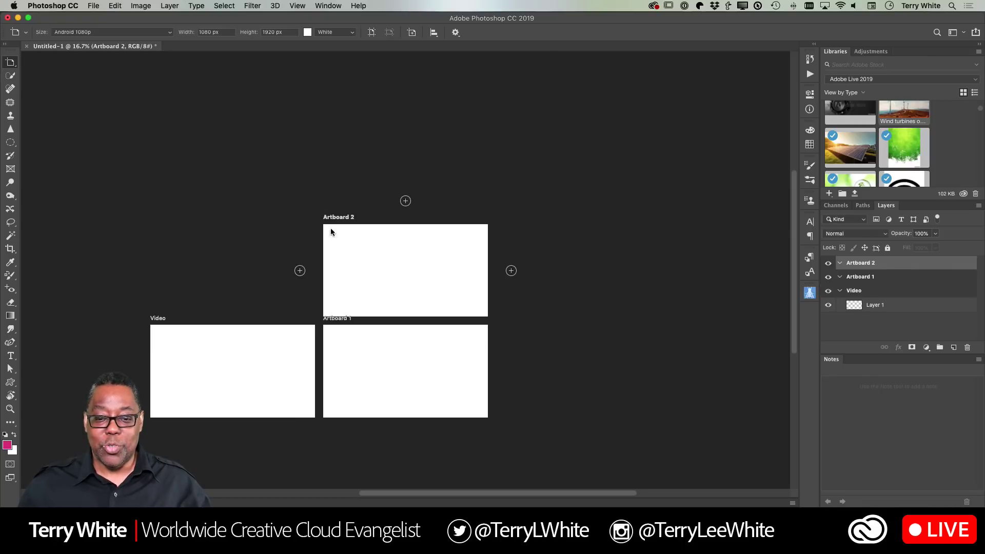
pyautogui.click(300, 271)
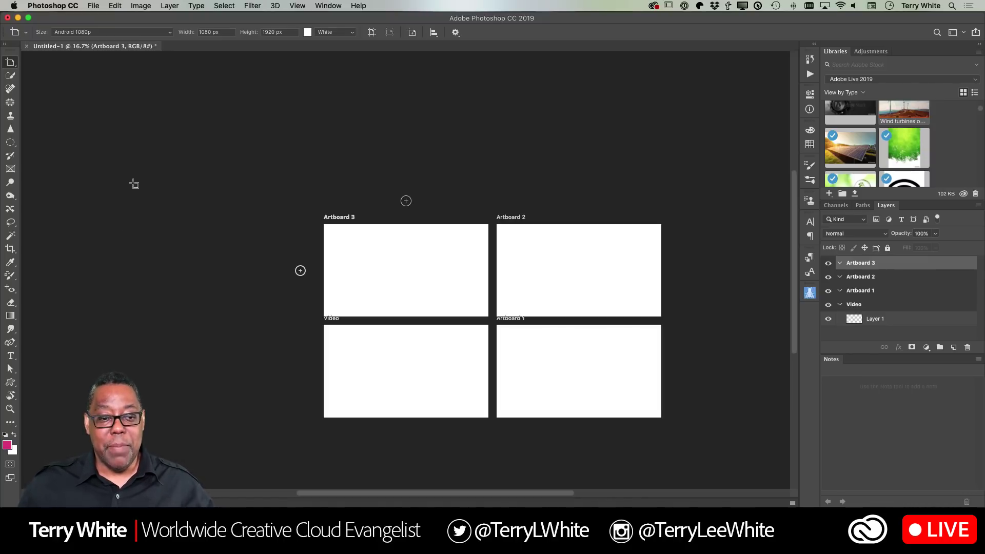
# Step: Draw two freehand artboards: about 1155 x 1913 px left of the artboard grid and about 465 x 359 px above it
pyautogui.moveTo(154, 180); pyautogui.dragTo(252, 343)
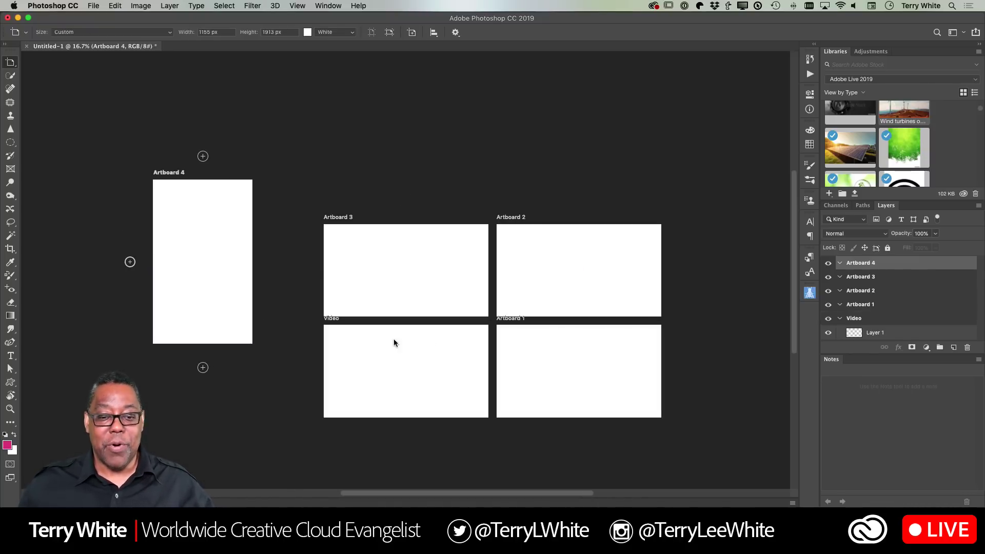
pyautogui.moveTo(366, 153); pyautogui.dragTo(407, 184)
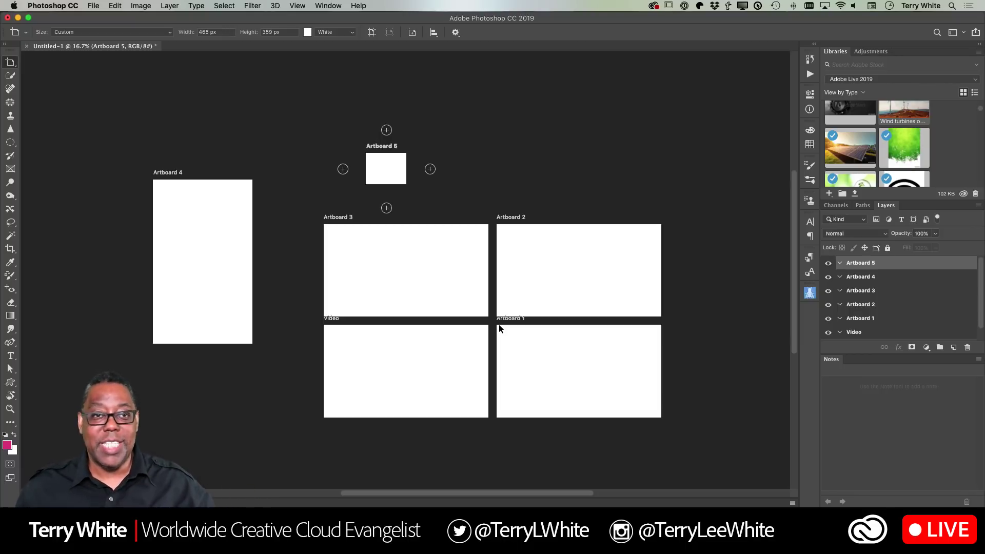
pyautogui.click(165, 174)
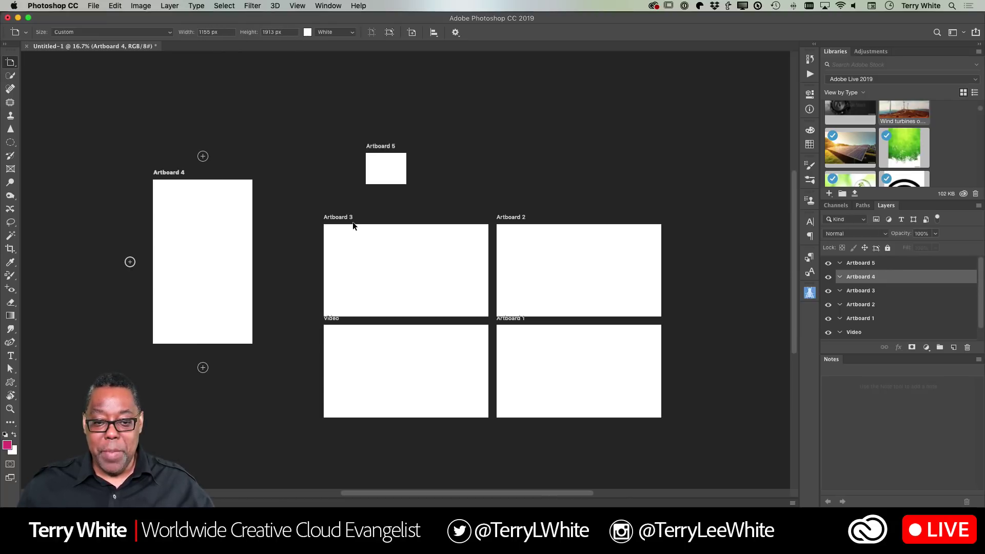
# Step: Set Artboard 3's width to 720 px and height to 1280 px
pyautogui.click(338, 218)
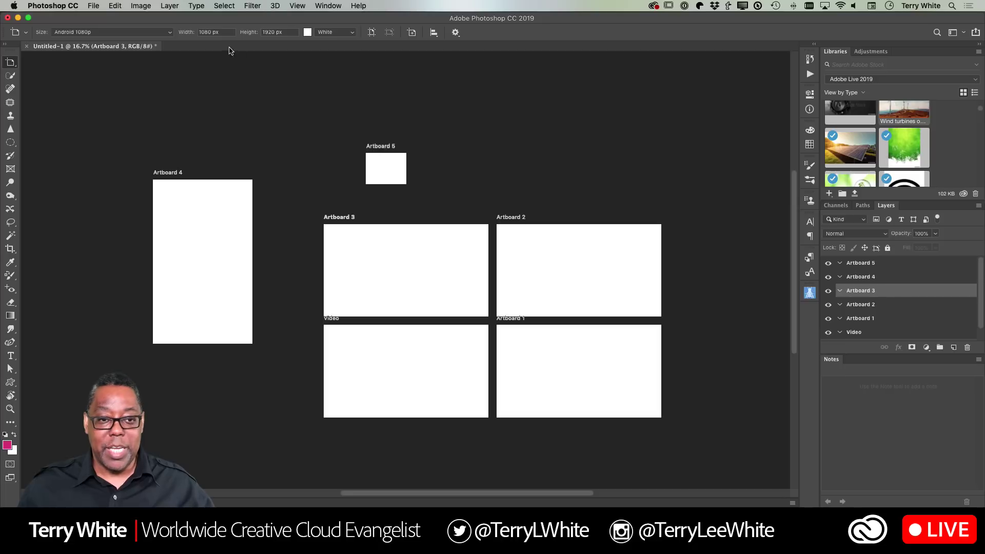
pyautogui.click(181, 32)
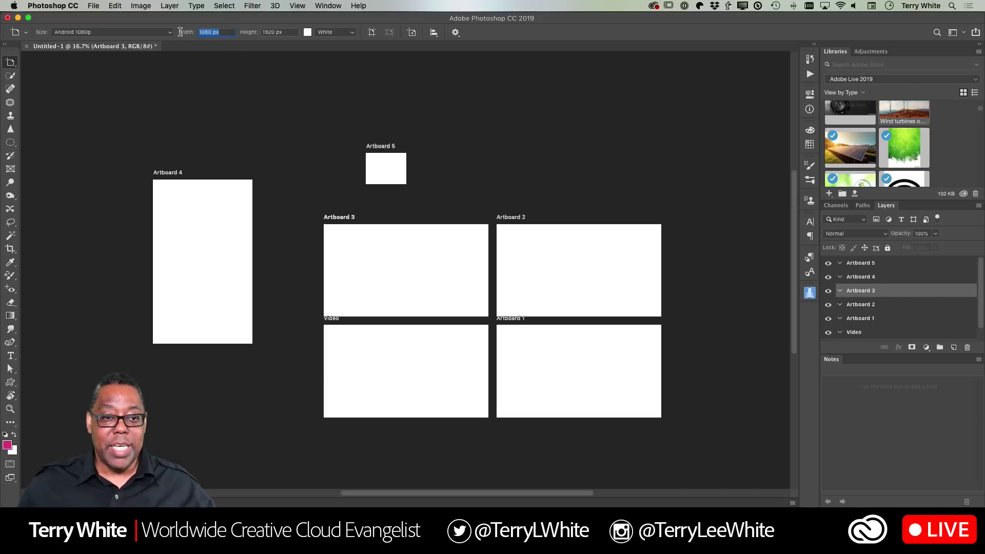
pyautogui.write('720')
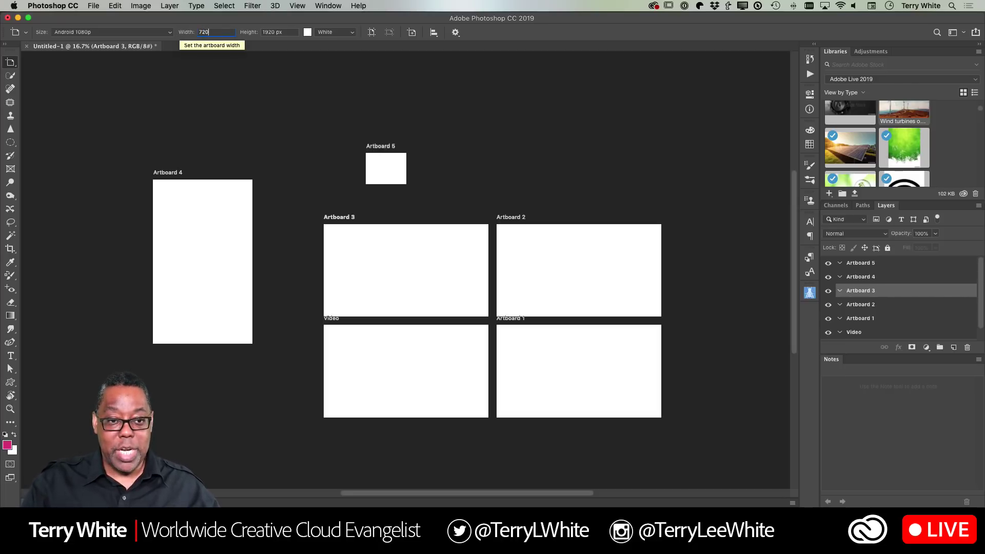
pyautogui.press('Tab')
pyautogui.write('1')
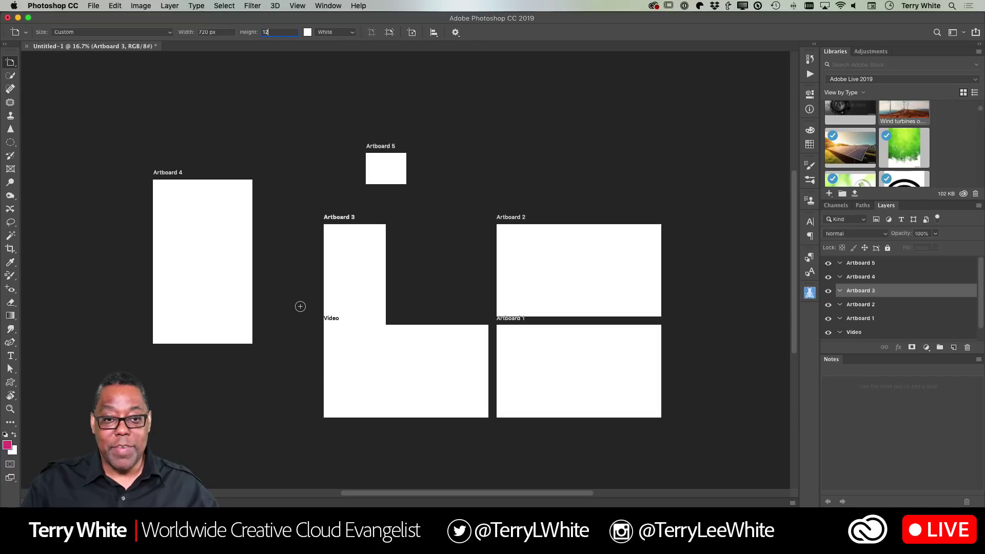
pyautogui.write('280')
pyautogui.press('Tab')
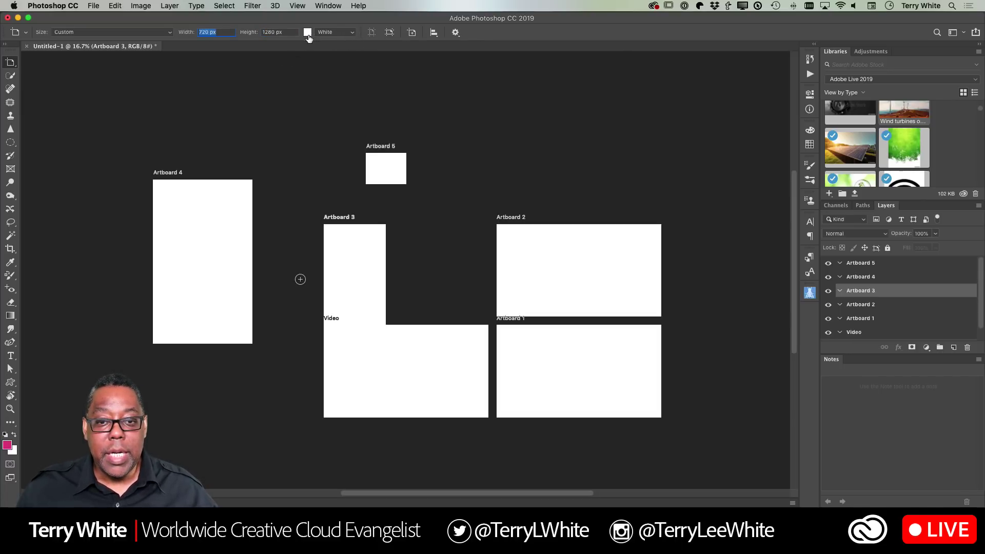
# Step: Resize Artboard 3 to landscape, 1280 px wide and 720 px high
pyautogui.click(371, 34)
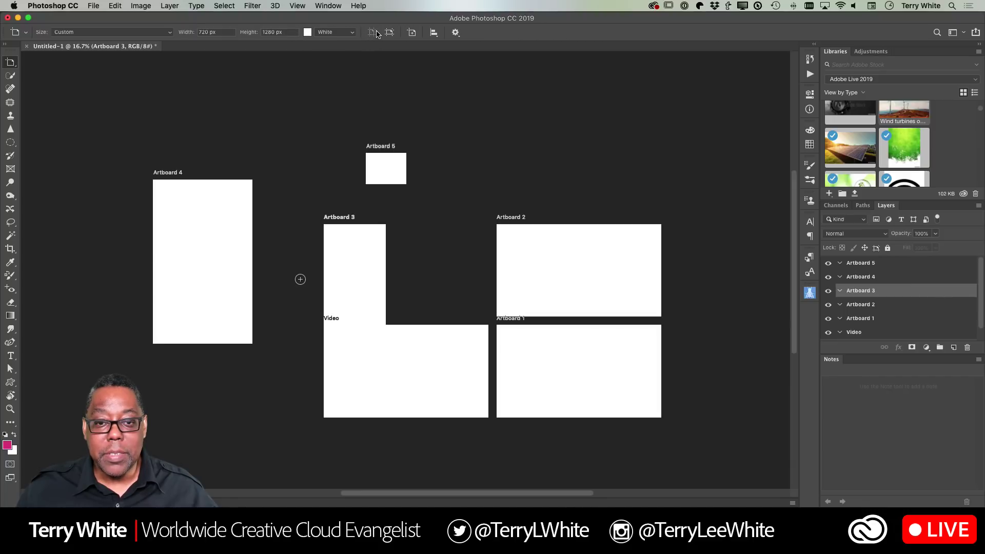
pyautogui.click(272, 33)
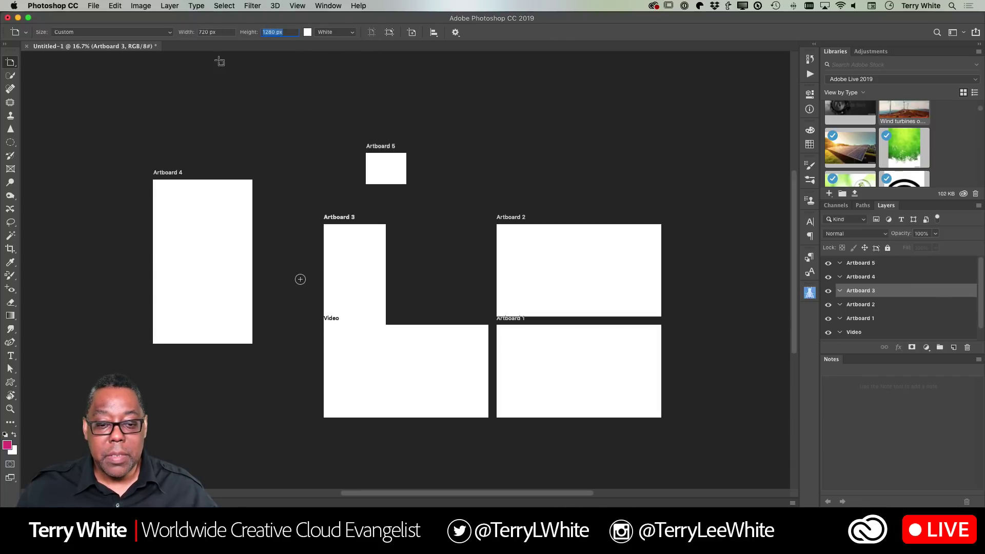
pyautogui.click(339, 213)
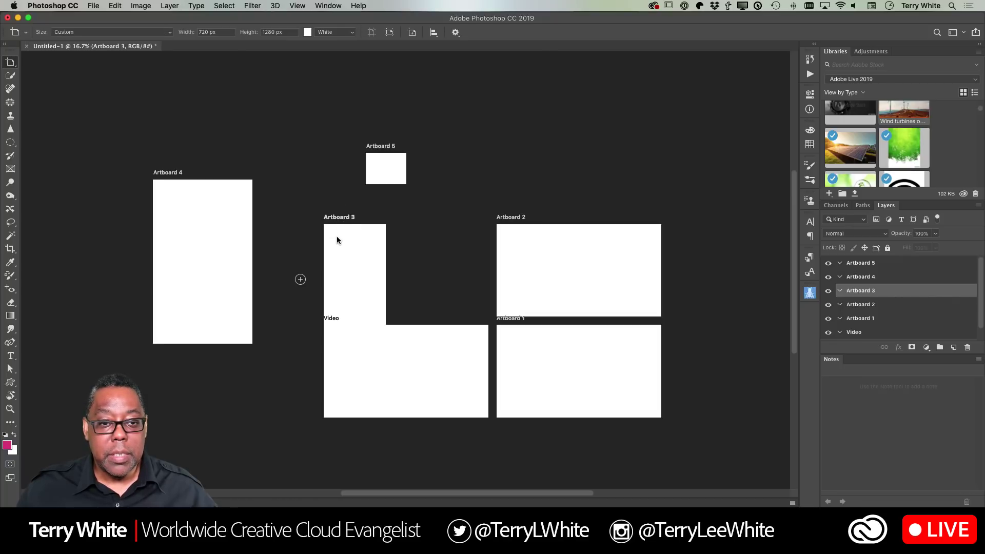
pyautogui.click(216, 32)
pyautogui.write('1280')
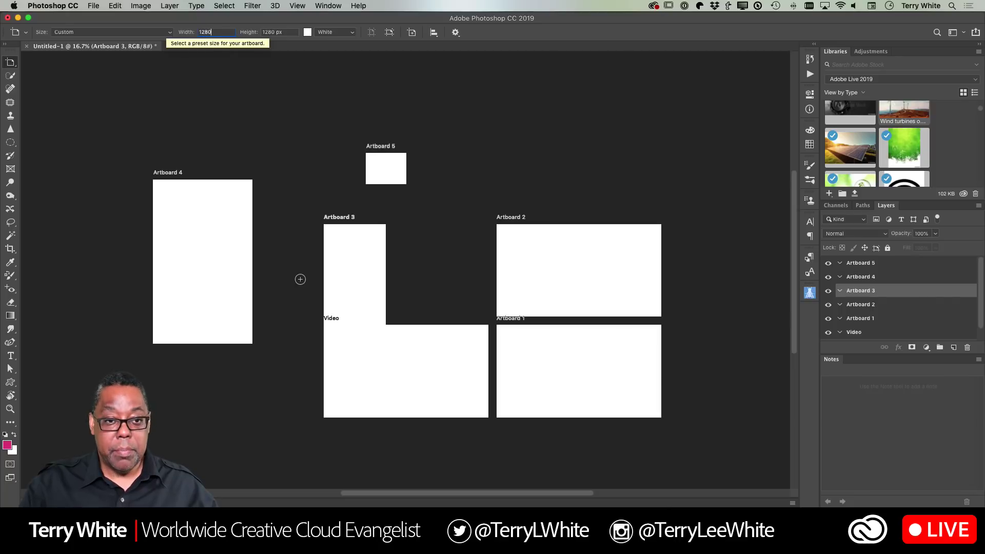
pyautogui.press('Tab')
pyautogui.write('720')
pyautogui.press('Tab')
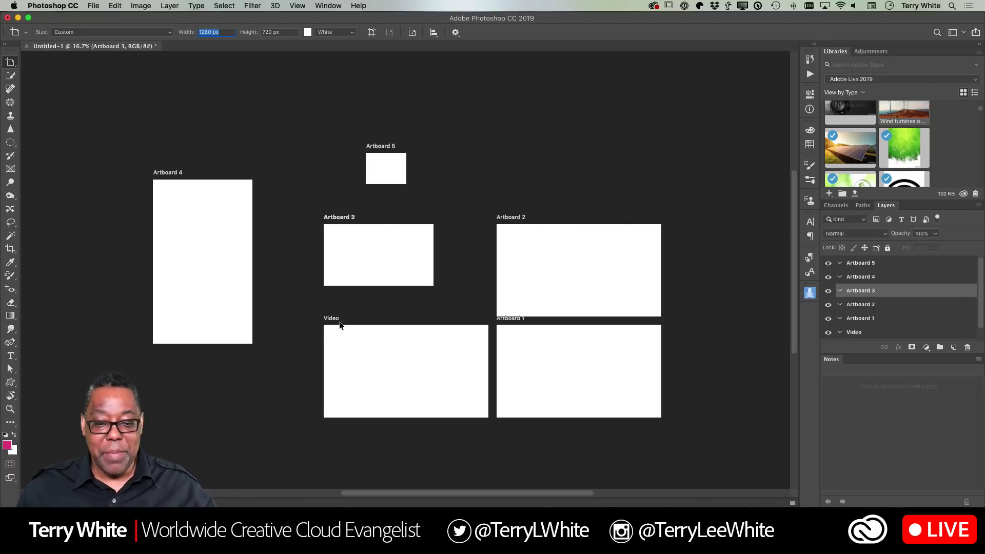
# Step: Change Artboard 4 to the iPad Mini size preset
pyautogui.click(176, 177)
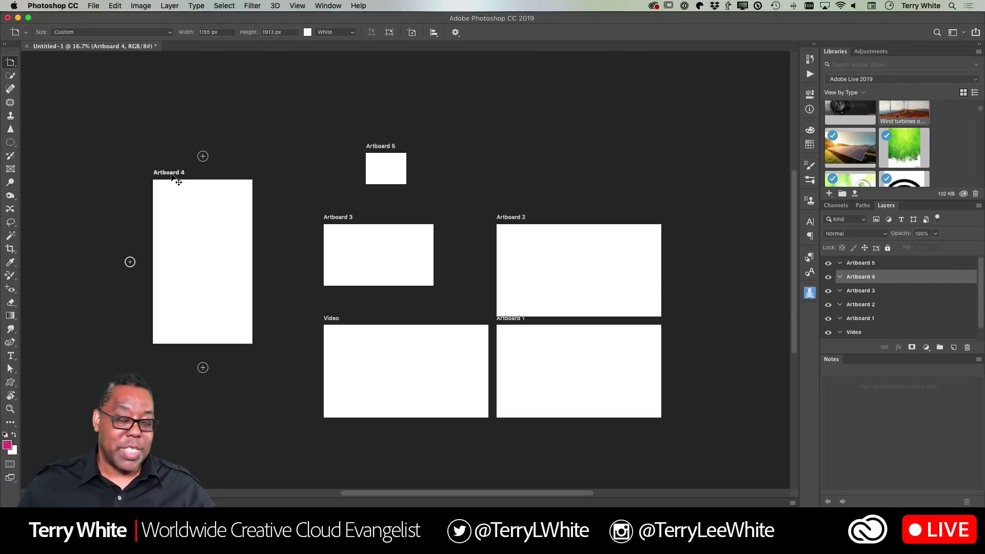
pyautogui.click(169, 32)
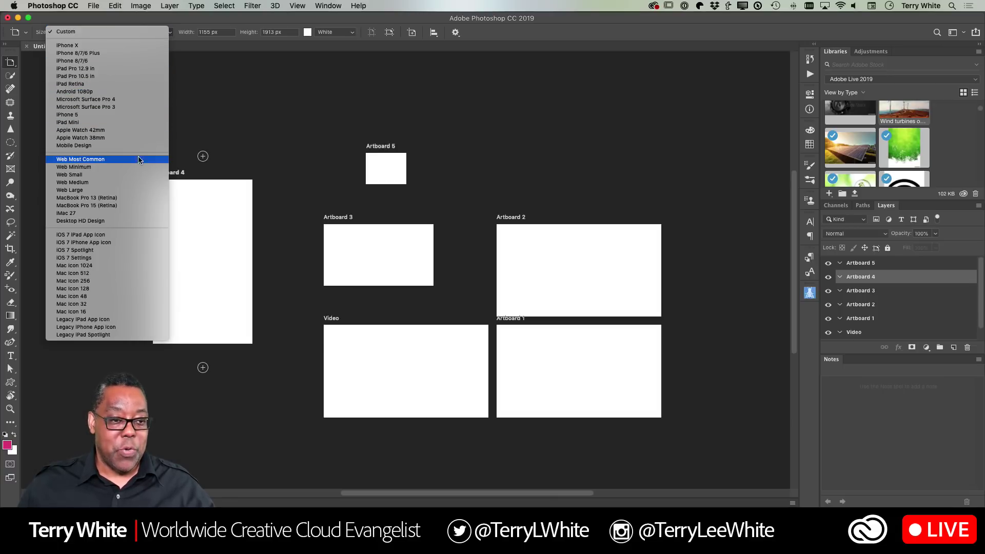
pyautogui.click(122, 121)
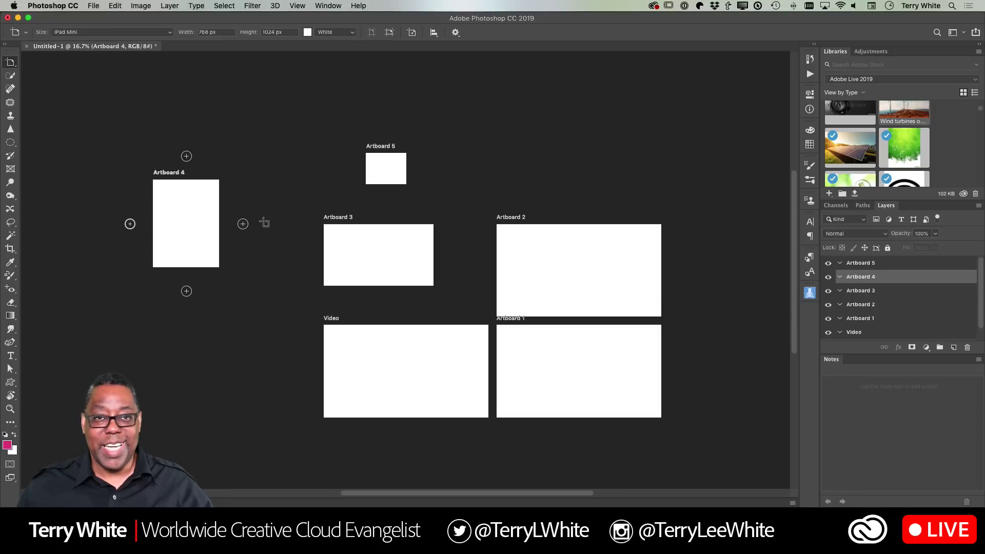
pyautogui.click(119, 34)
pyautogui.click(119, 33)
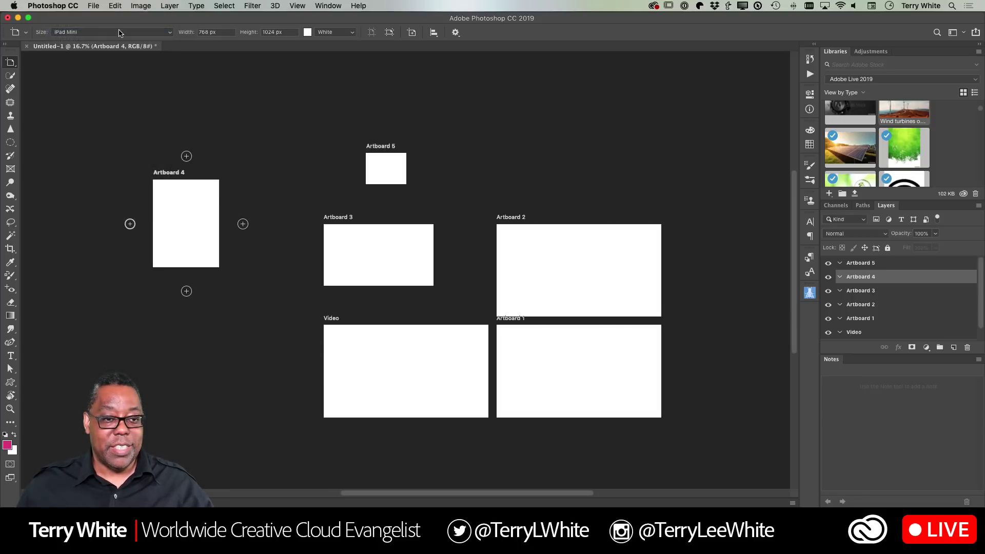
pyautogui.click(170, 35)
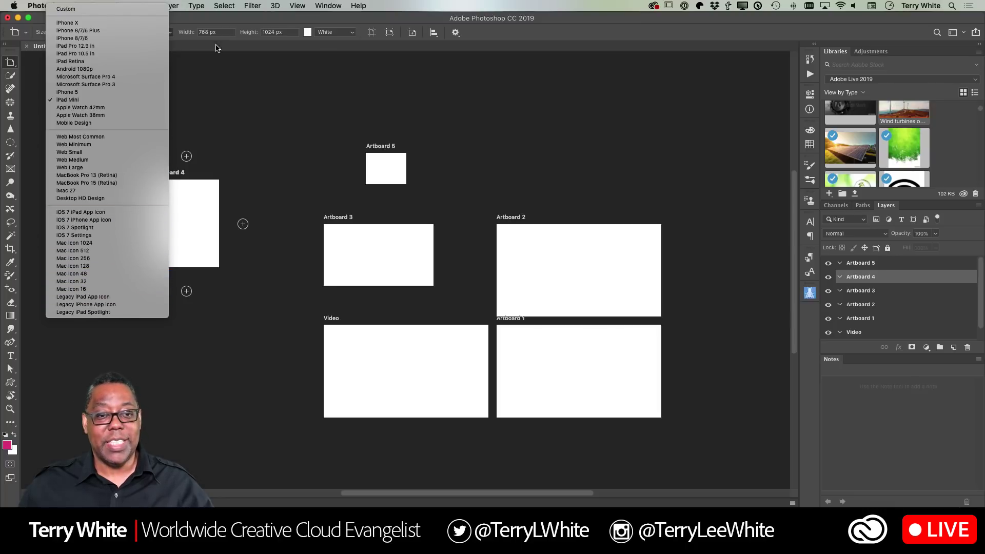
pyautogui.click(524, 32)
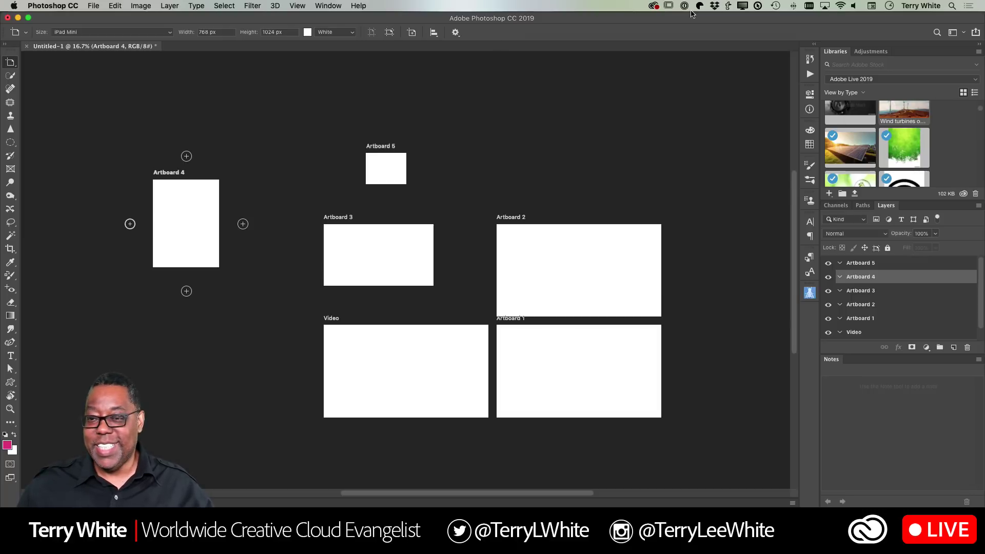
# Step: Switch to the Adobe Creative Cloud app, check for app updates and review the status of the listed apps
pyautogui.click(654, 7)
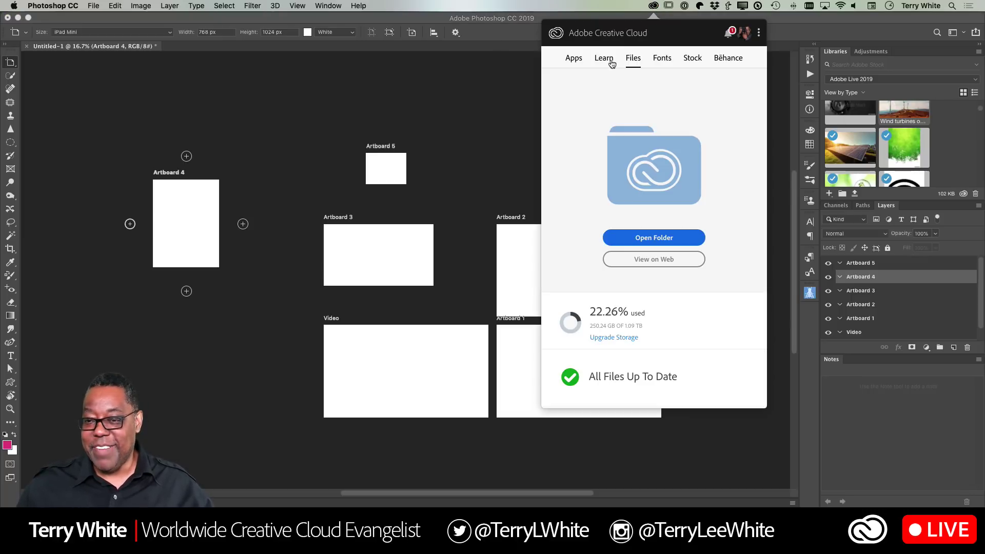
pyautogui.click(574, 60)
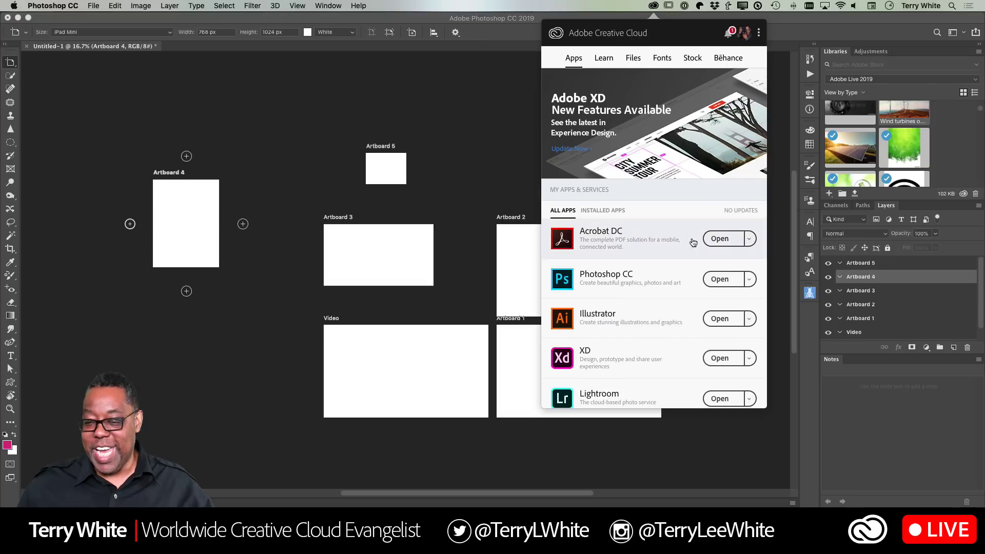
pyautogui.scroll(-2, 682, 265)
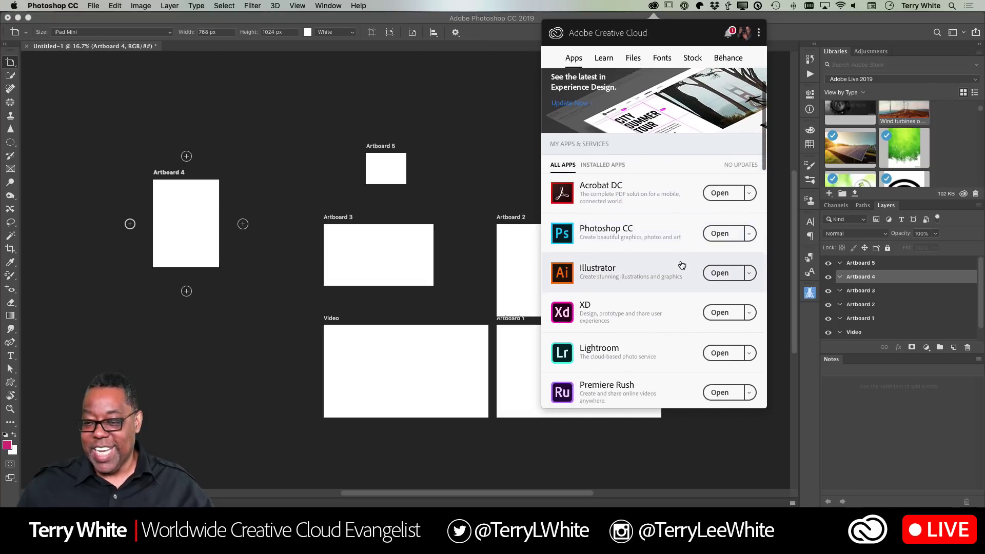
pyautogui.click(759, 32)
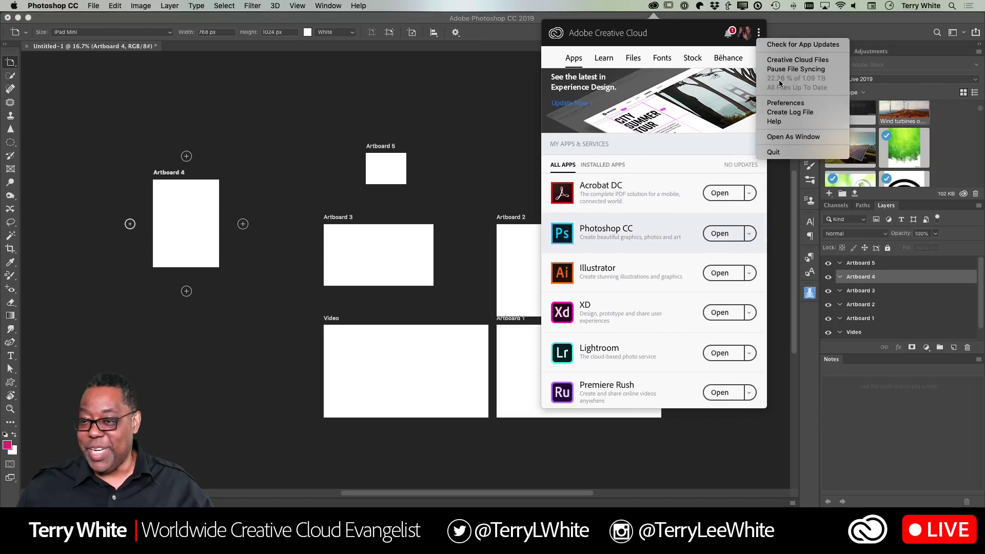
pyautogui.click(803, 45)
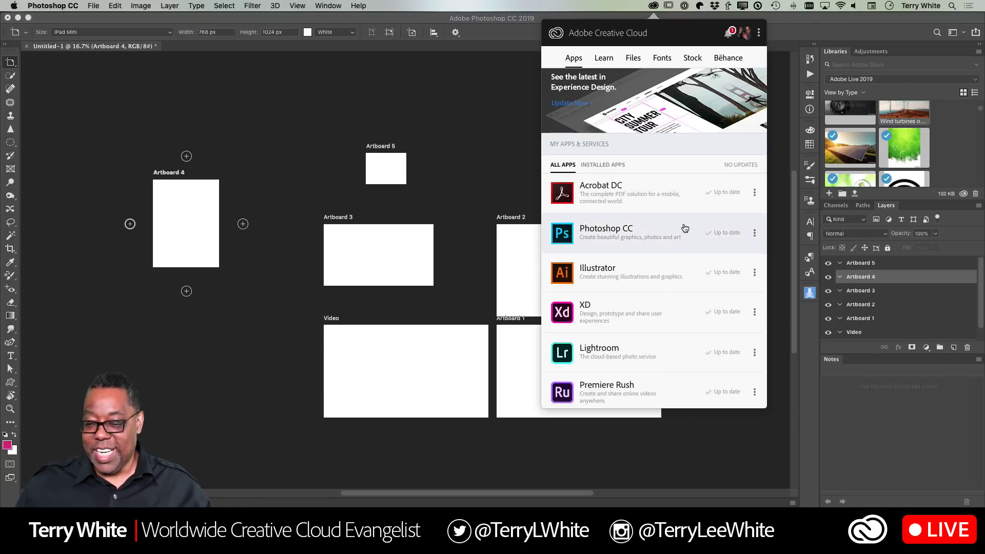
pyautogui.scroll(-1, 680, 238)
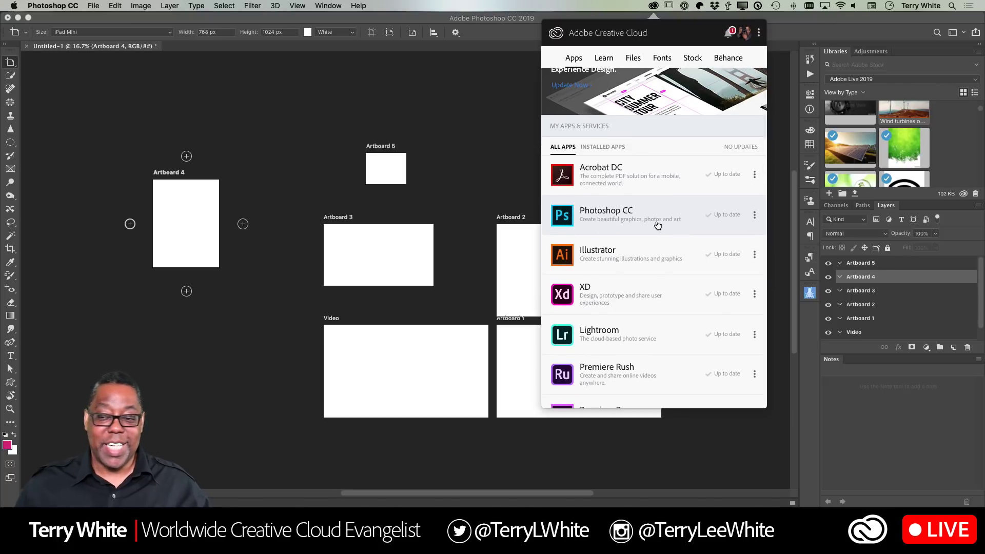
pyautogui.click(490, 149)
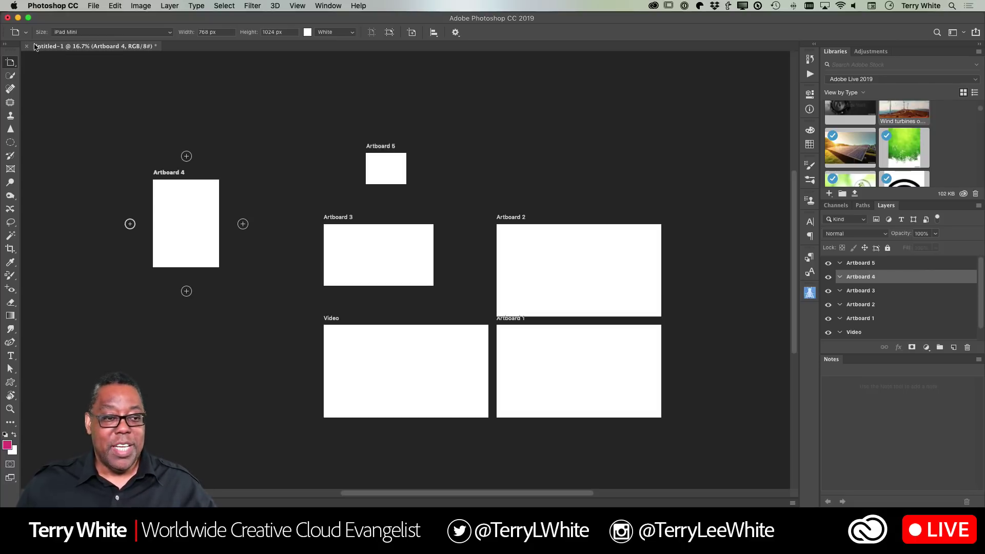
# Step: Review the General preferences, including the Home Screen and New Document interface options, and close them without changes
pyautogui.click(57, 6)
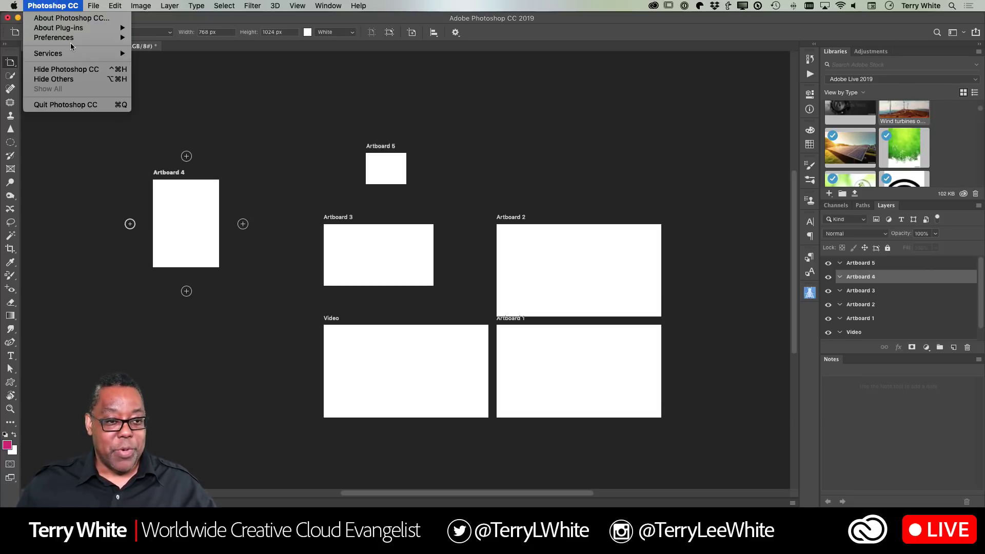
pyautogui.moveTo(72, 38)
pyautogui.click(188, 40)
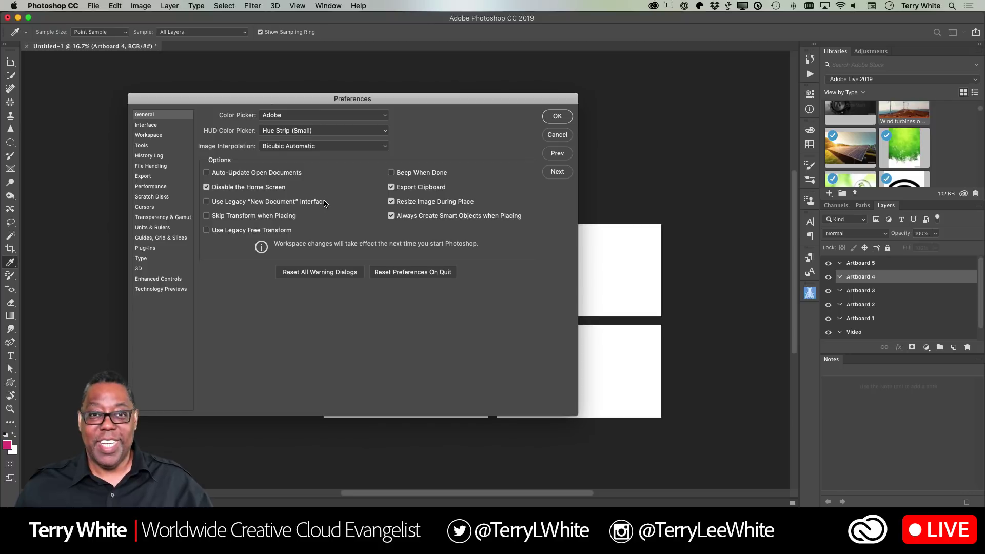
pyautogui.click(556, 135)
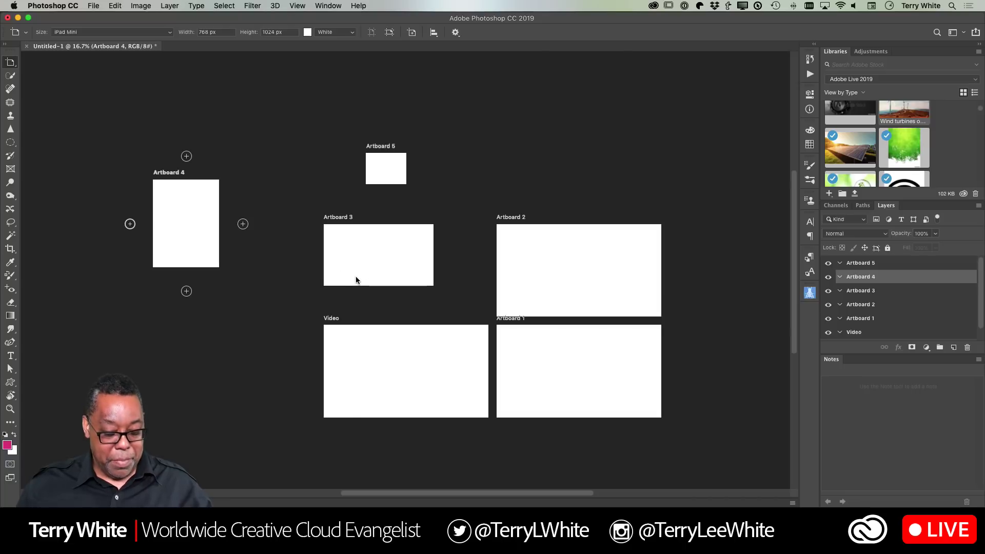
# Step: Draw three frames on the Video artboard: a large rectangle at left, a smaller rectangle at upper centre, and a circle at lower right
pyautogui.press('z')
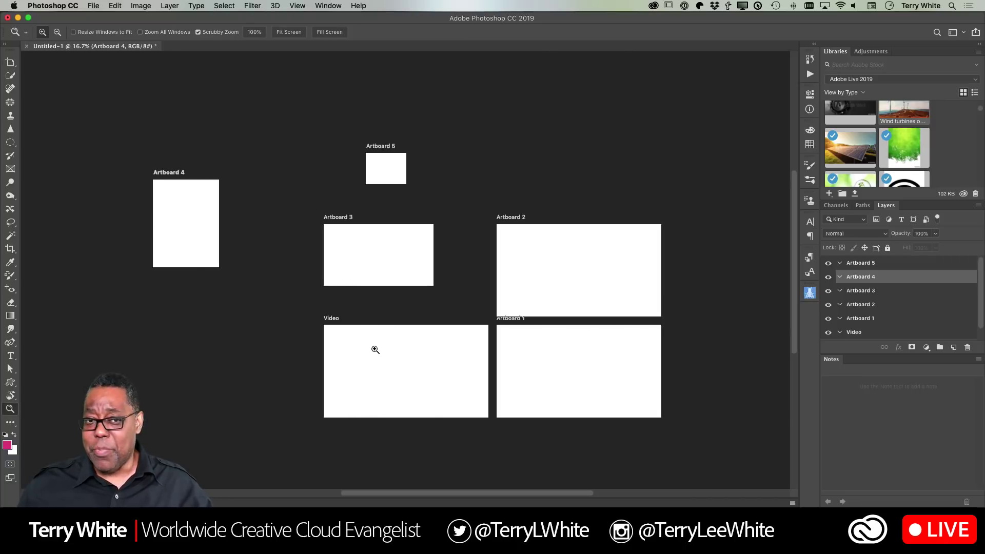
pyautogui.moveTo(373, 356); pyautogui.dragTo(299, 312)
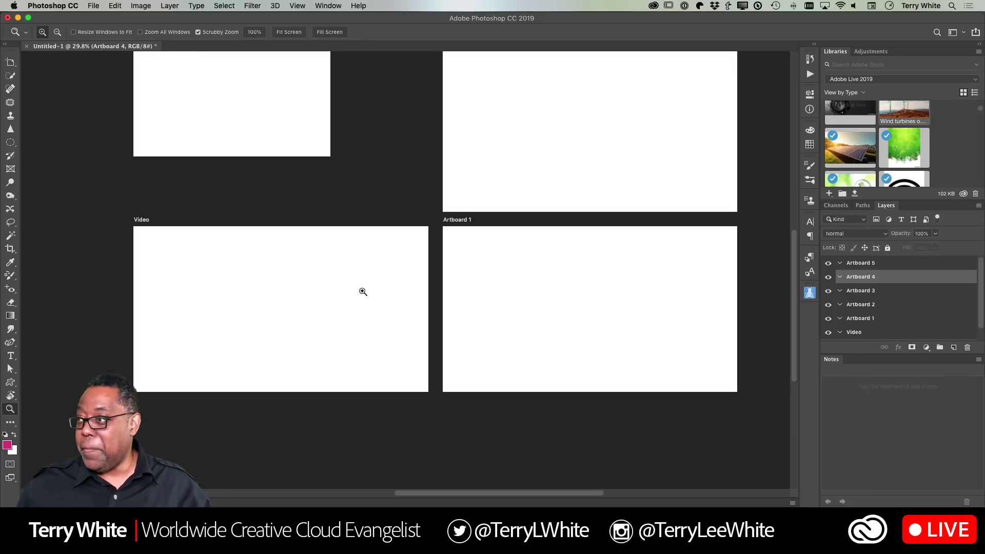
pyautogui.click(296, 291)
pyautogui.click(296, 291)
pyautogui.moveTo(327, 318); pyautogui.dragTo(364, 305)
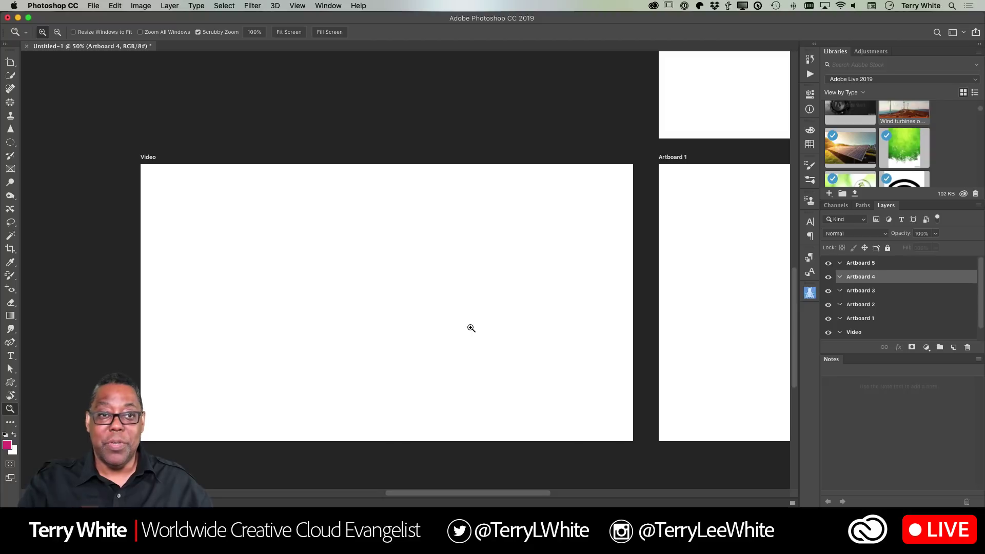
pyautogui.click(11, 170)
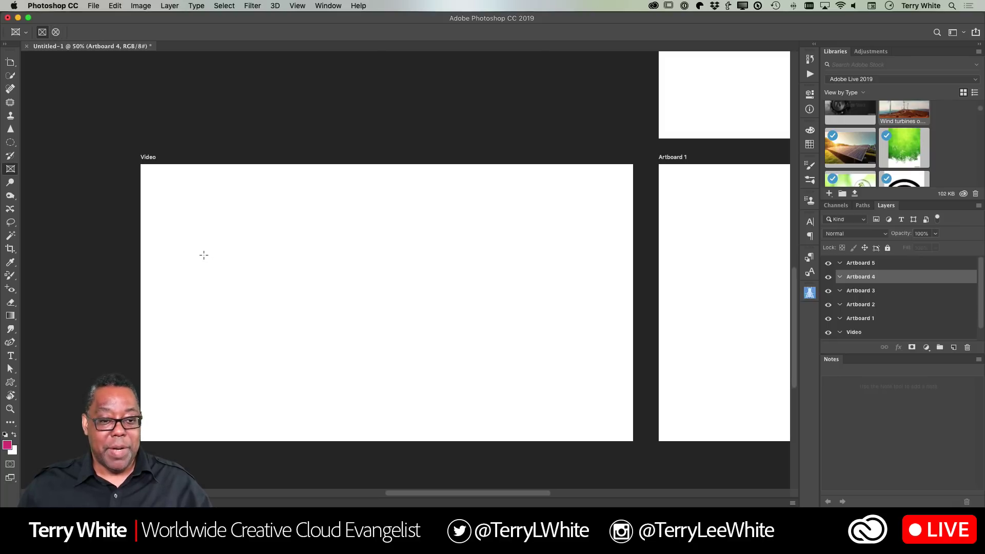
pyautogui.moveTo(200, 250); pyautogui.dragTo(359, 379)
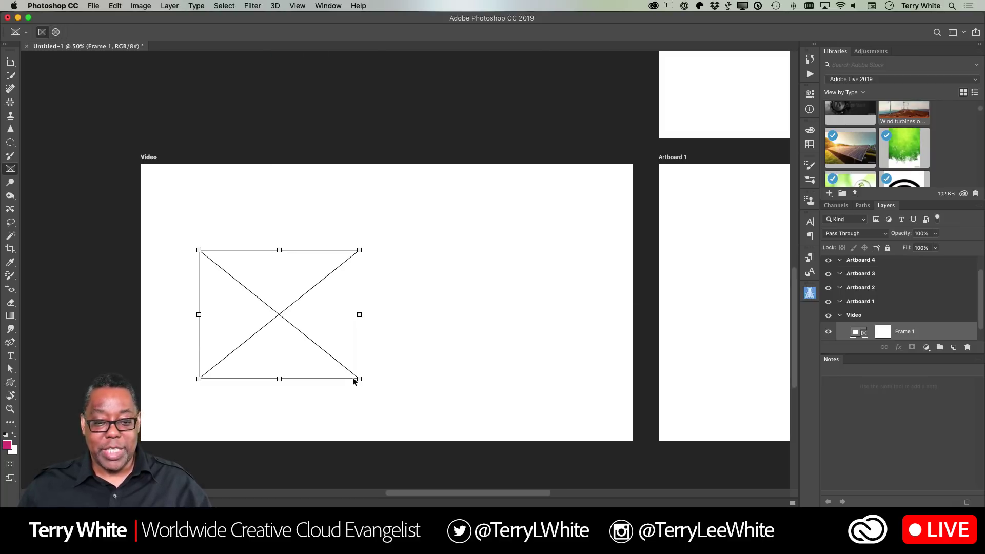
pyautogui.moveTo(386, 197); pyautogui.dragTo(497, 292)
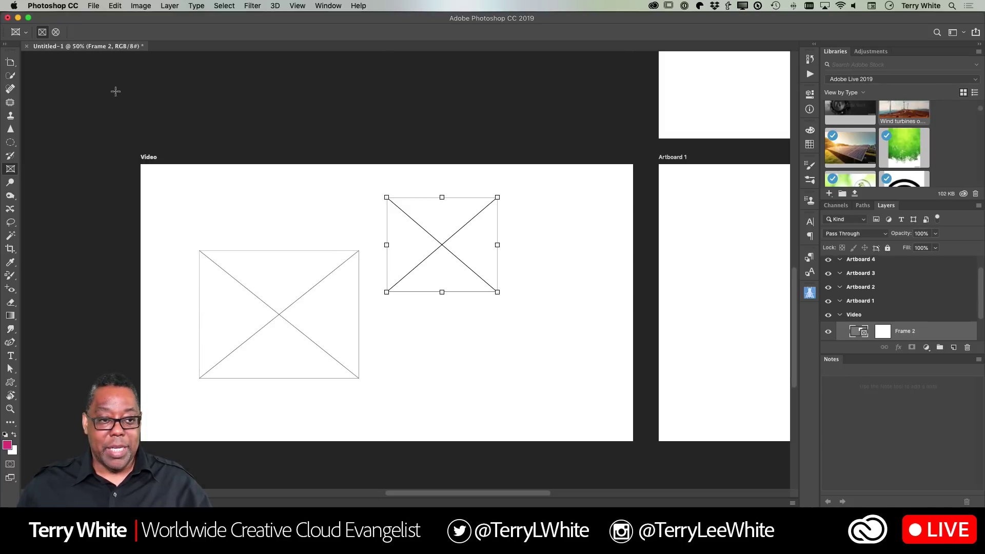
pyautogui.click(55, 31)
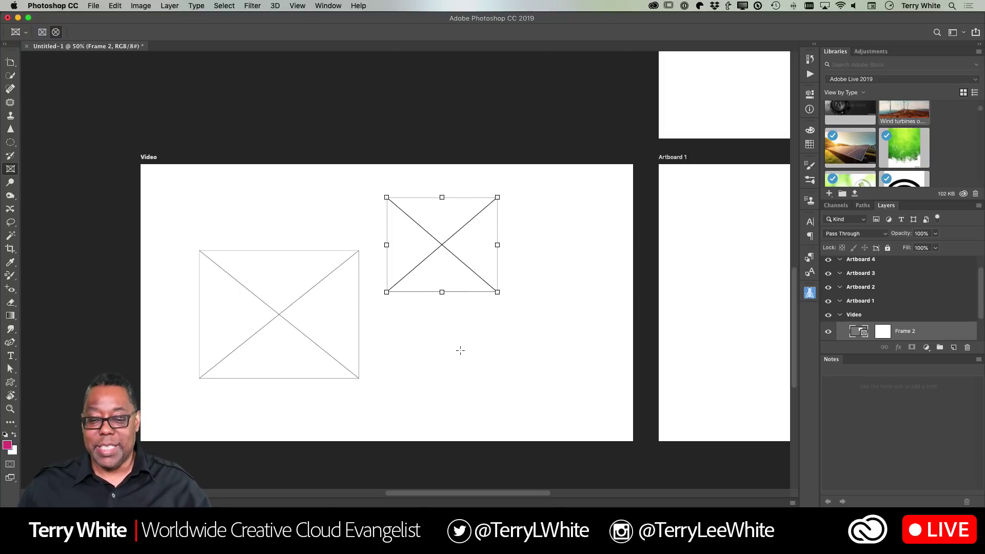
pyautogui.moveTo(456, 332); pyautogui.dragTo(548, 423)
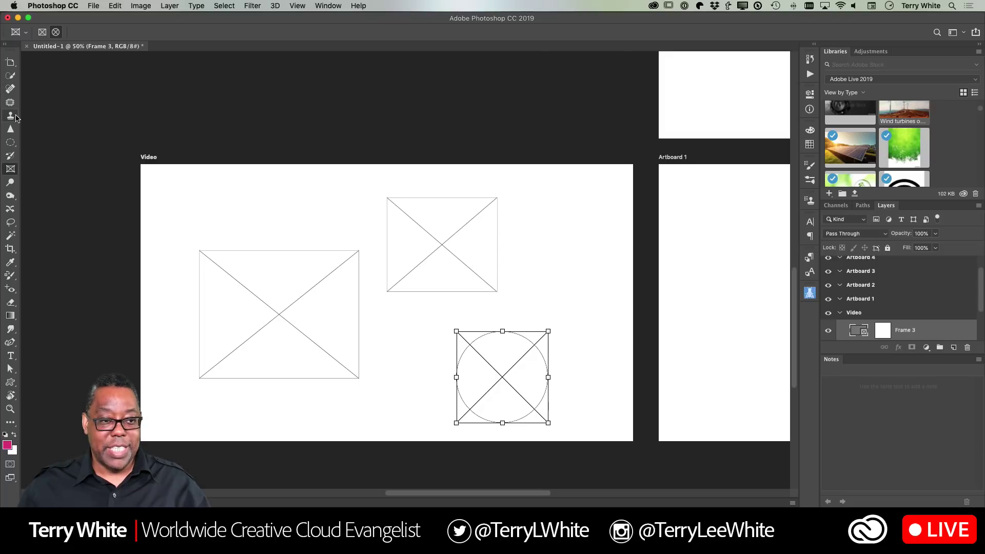
# Step: Place the library's wind turbines image in the large rectangular frame and the solar panel image in the smaller rectangular frame
pyautogui.scroll(-2, 849, 149)
pyautogui.scroll(-5, 849, 153)
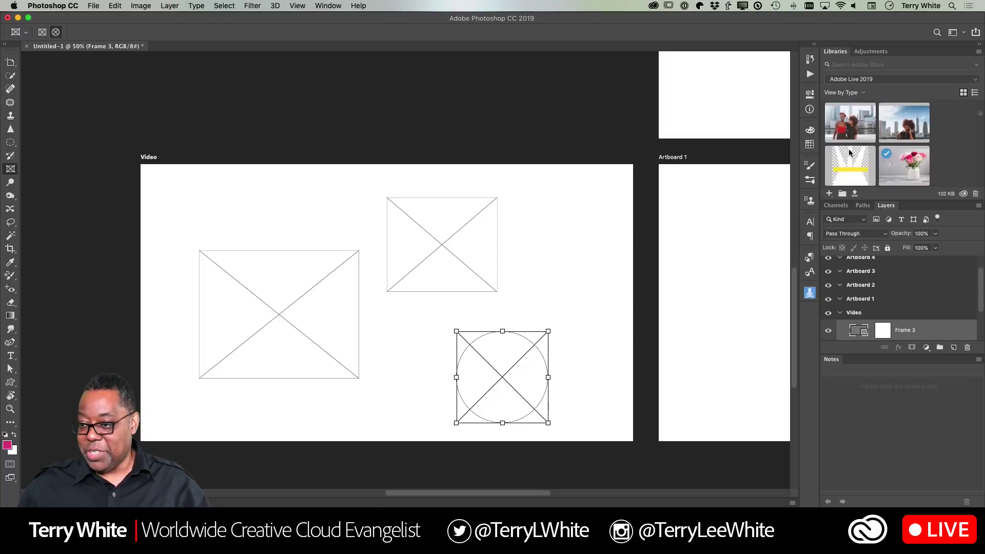
pyautogui.scroll(5, 849, 153)
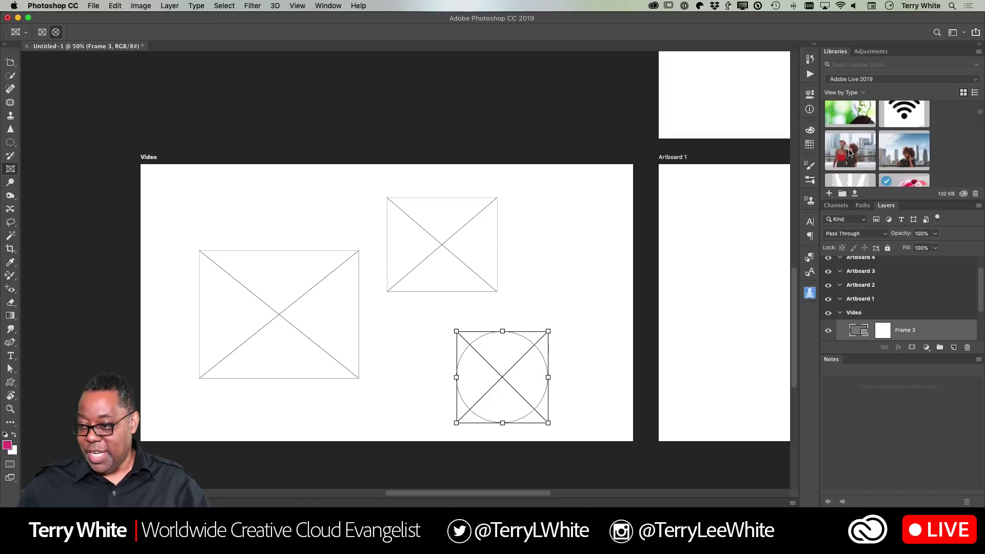
pyautogui.scroll(6, 849, 152)
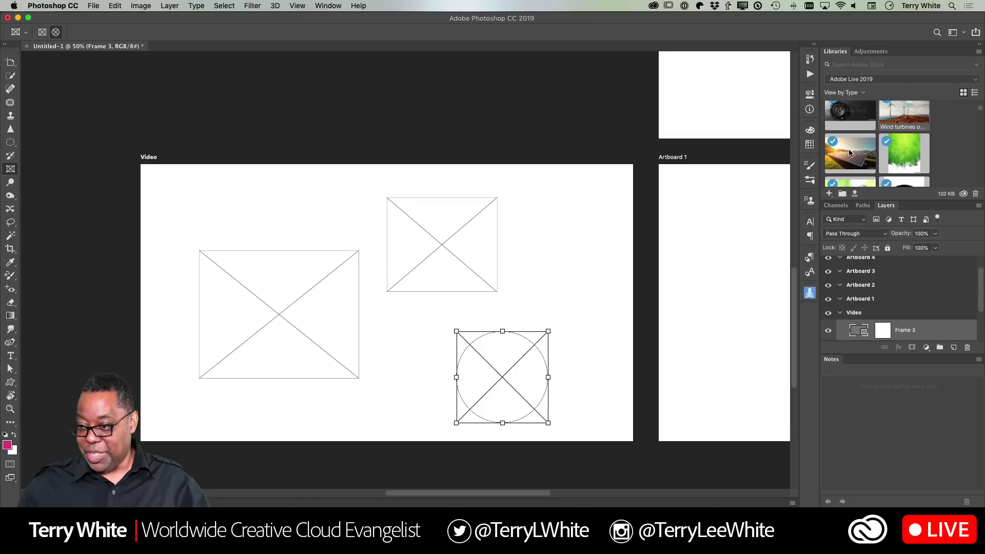
pyautogui.moveTo(902, 121); pyautogui.dragTo(267, 308)
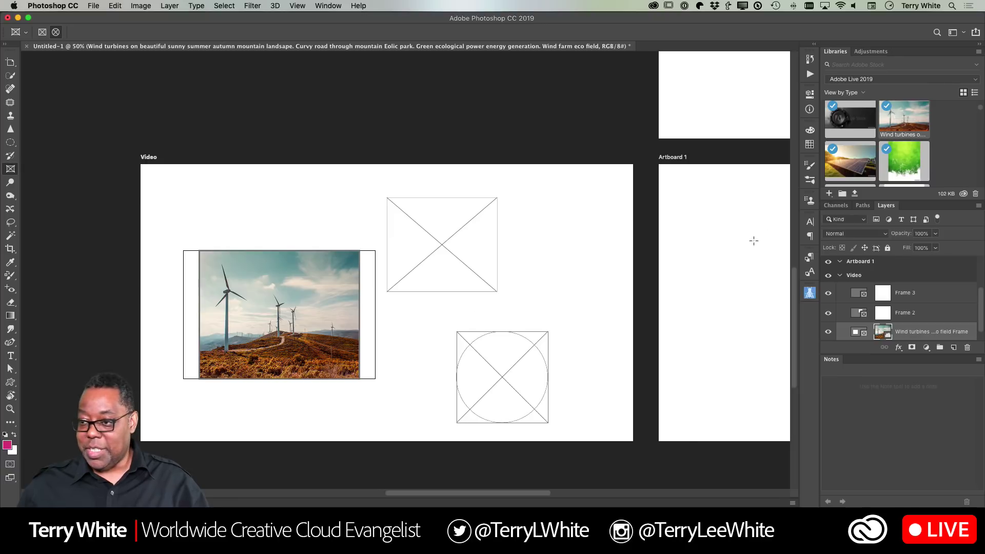
pyautogui.moveTo(854, 165); pyautogui.dragTo(430, 253)
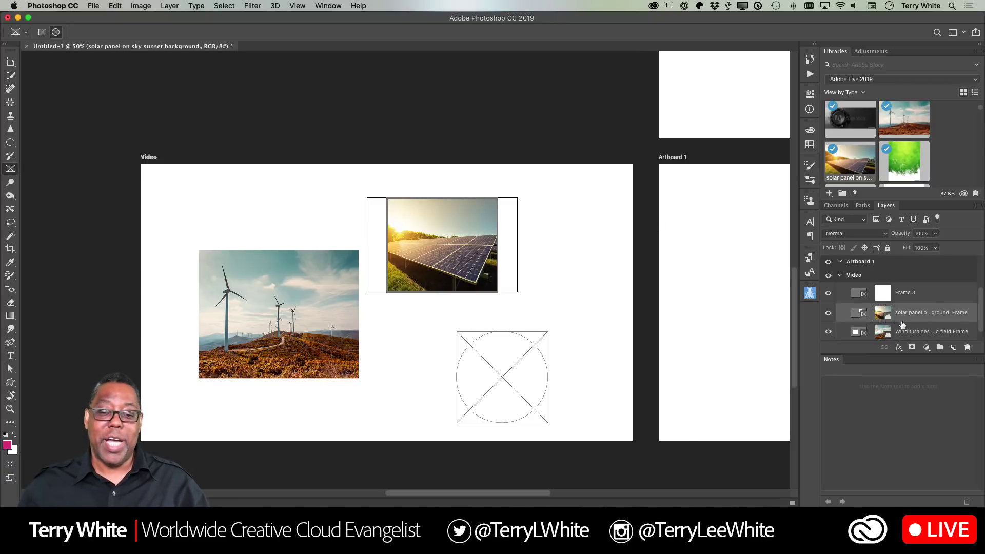
# Step: Place the library photo of the woman against the city skyline in the circular frame
pyautogui.scroll(-3, 916, 159)
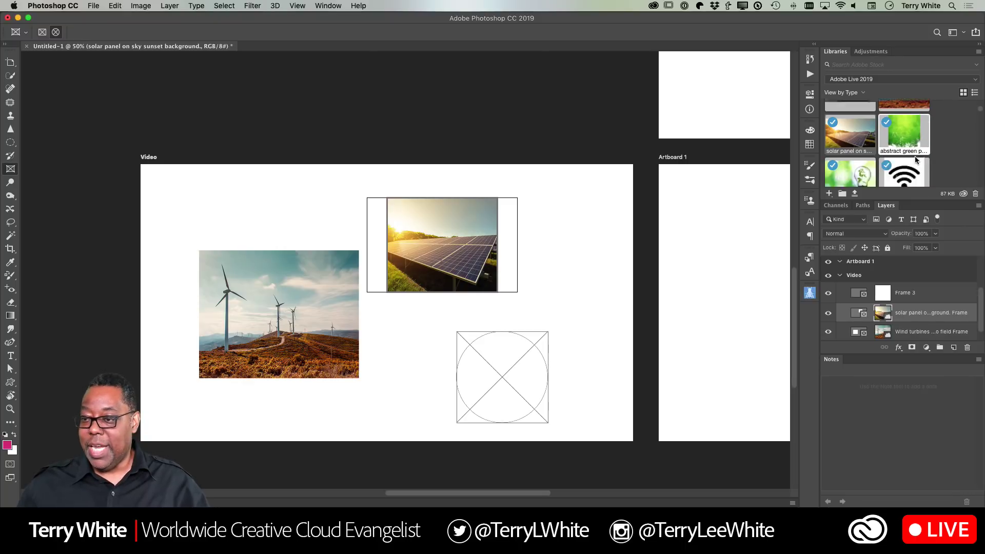
pyautogui.scroll(-2, 915, 158)
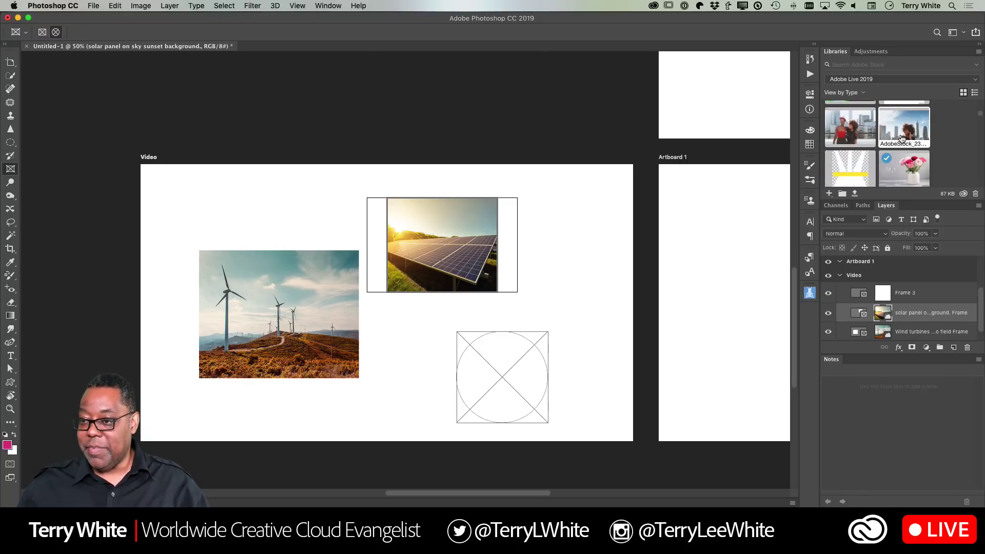
pyautogui.moveTo(904, 135); pyautogui.dragTo(490, 386)
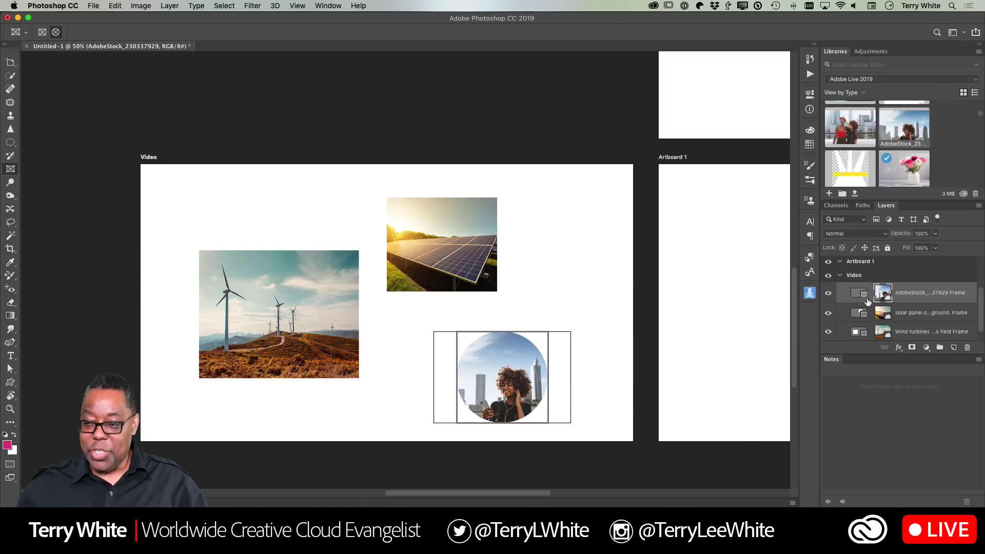
# Step: Enlarge the photo of the woman inside the circular frame and shift it so she sits centred in the circle
pyautogui.moveTo(491, 384)
pyautogui.mouseDown()
pyautogui.moveTo(506, 372)
pyautogui.moveTo(488, 387)
pyautogui.moveTo(510, 402)
pyautogui.moveTo(503, 374)
pyautogui.moveTo(495, 383)
pyautogui.mouseUp()
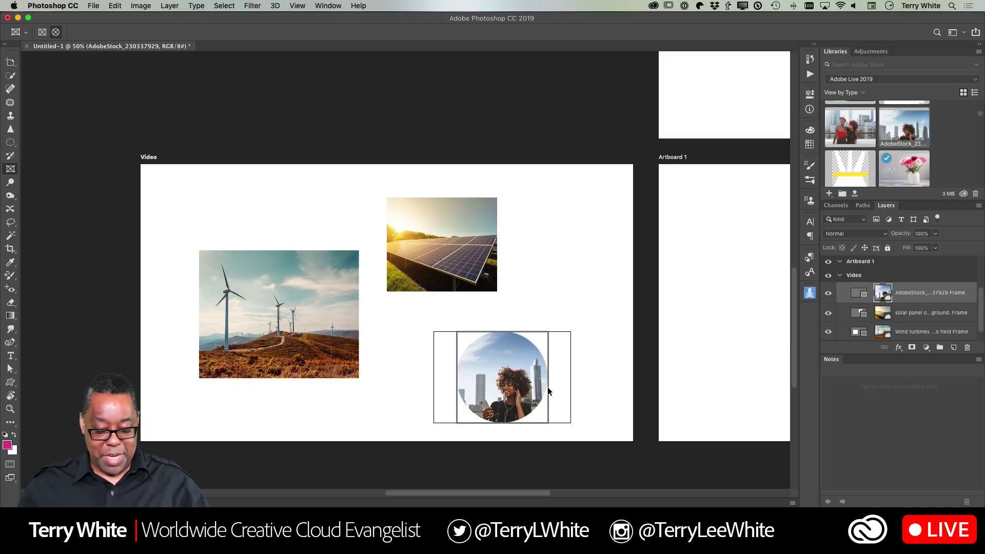
pyautogui.press('super+t')
pyautogui.moveTo(571, 332); pyautogui.dragTo(591, 318)
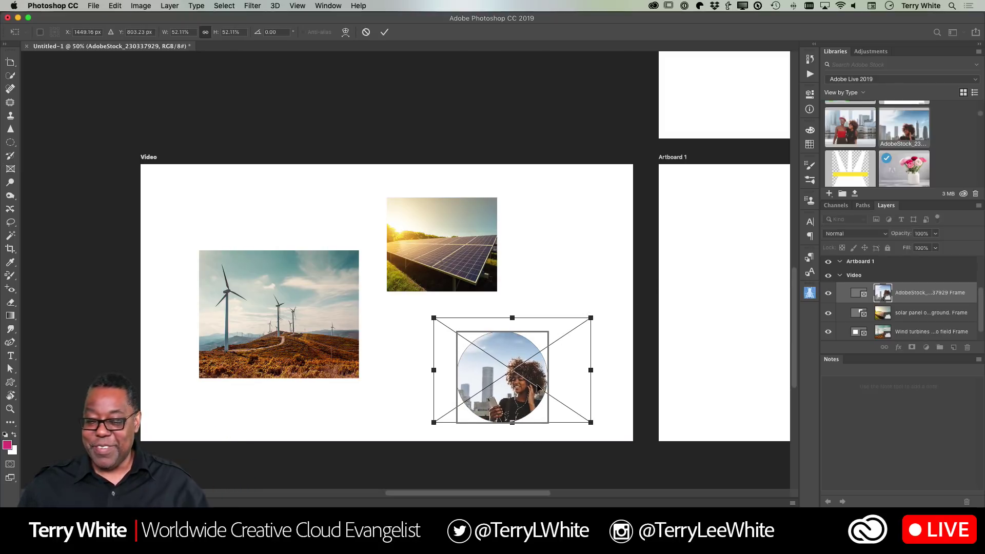
pyautogui.moveTo(520, 386); pyautogui.dragTo(504, 386)
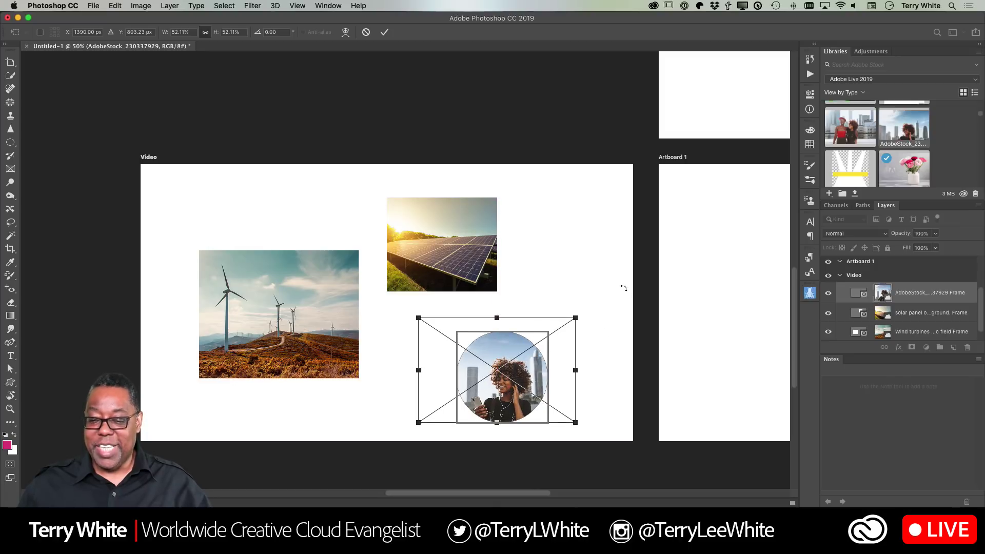
pyautogui.press('Return')
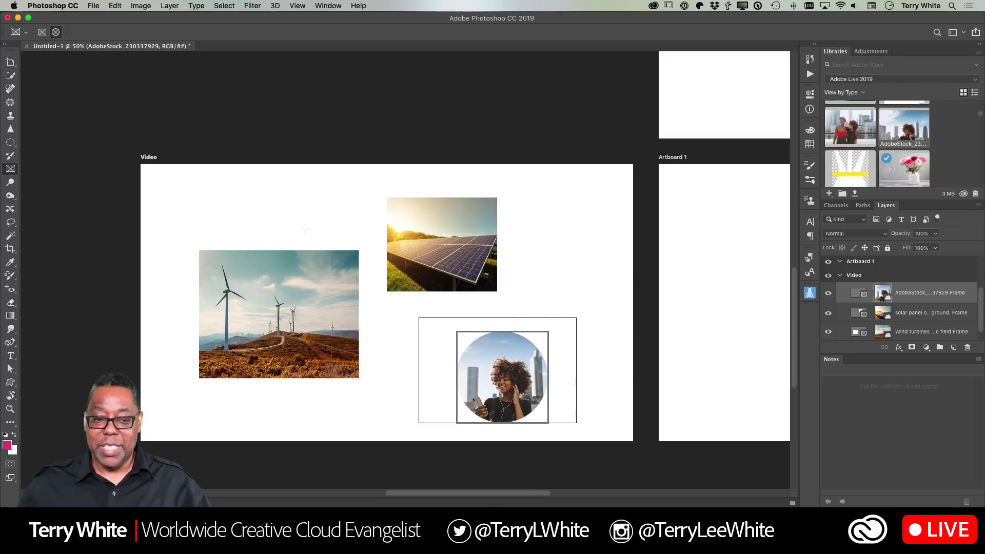
# Step: Shift the solar panel image within its frame, and reshape that frame into a wider, shorter rectangle
pyautogui.click(880, 314)
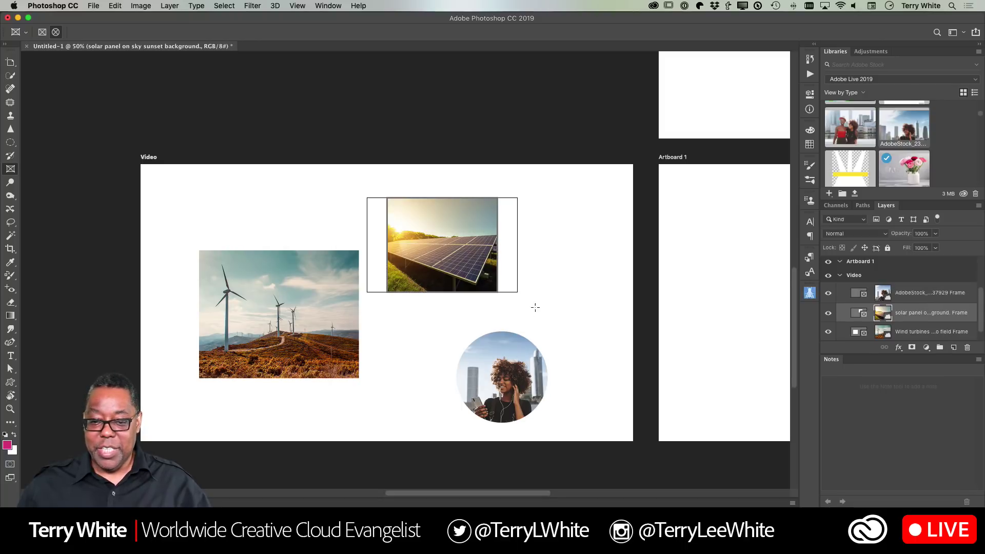
pyautogui.moveTo(456, 265); pyautogui.dragTo(469, 249)
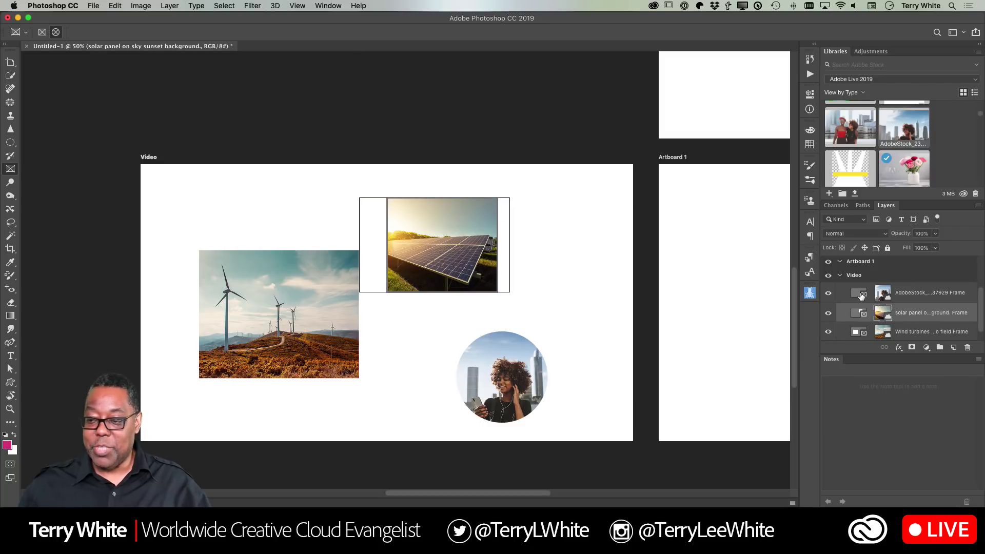
pyautogui.click(862, 314)
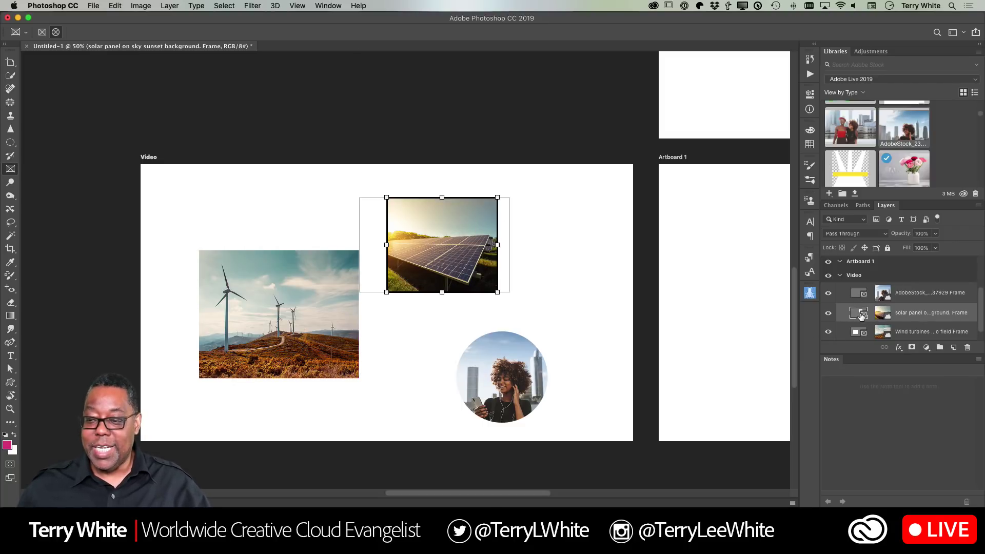
pyautogui.moveTo(498, 197); pyautogui.dragTo(502, 221)
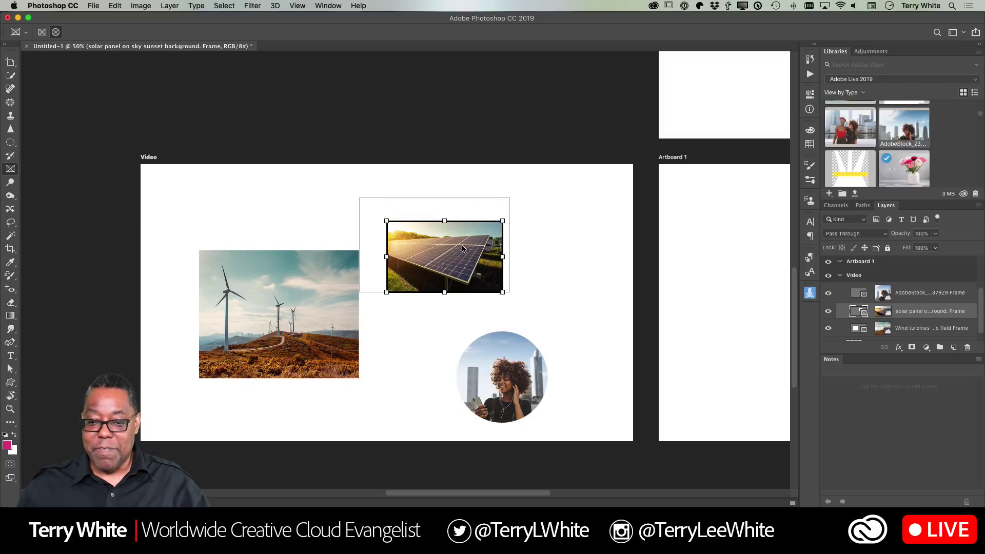
pyautogui.moveTo(386, 256); pyautogui.dragTo(363, 257)
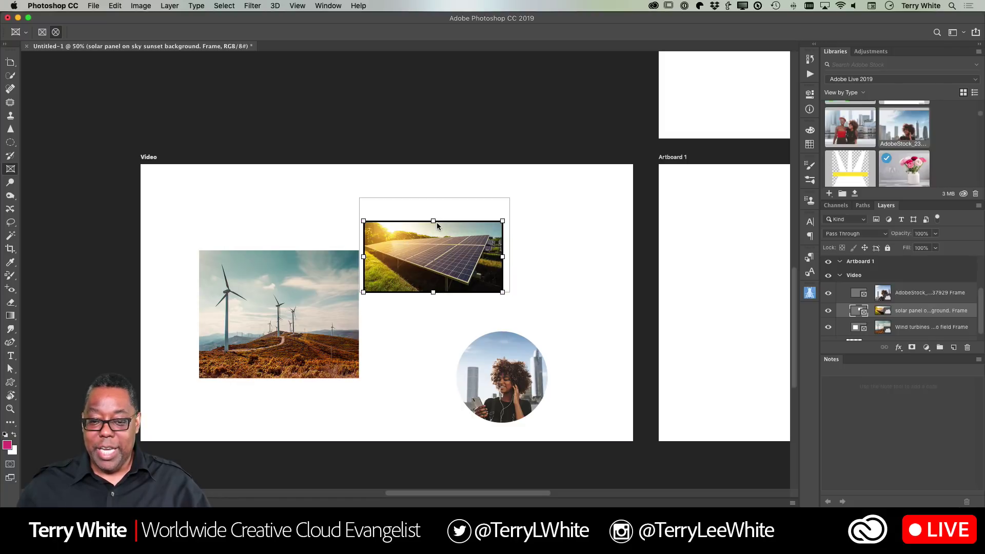
pyautogui.moveTo(436, 222); pyautogui.dragTo(437, 223)
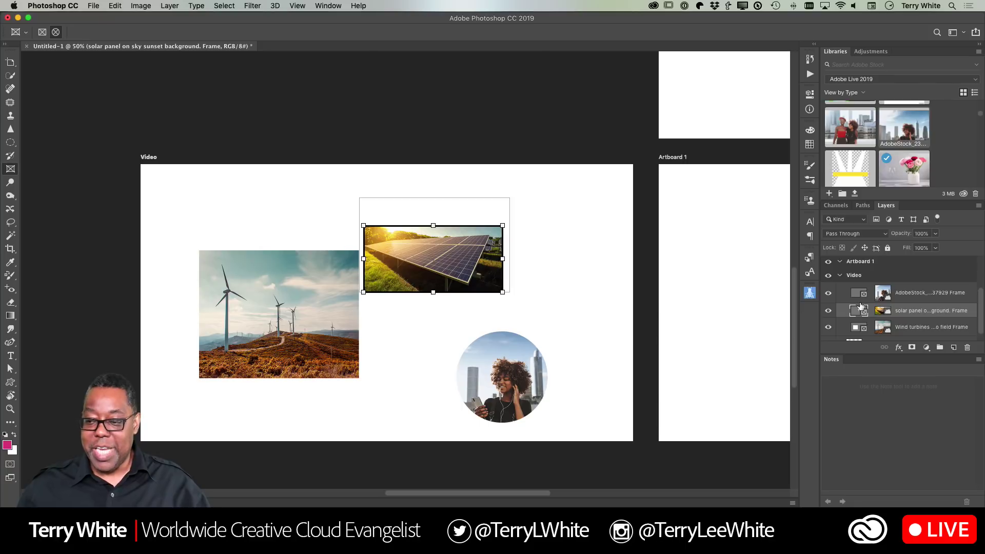
pyautogui.click(862, 329)
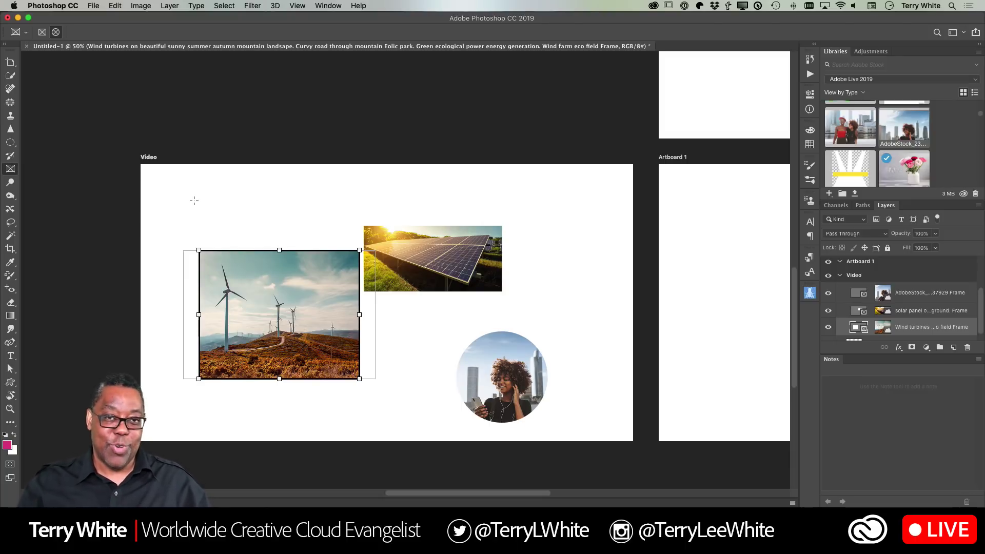
# Step: Activate the Custom Shape tool and append the Arrows and Nature shape sets to the available custom shapes
pyautogui.hscroll(10, 194, 201)
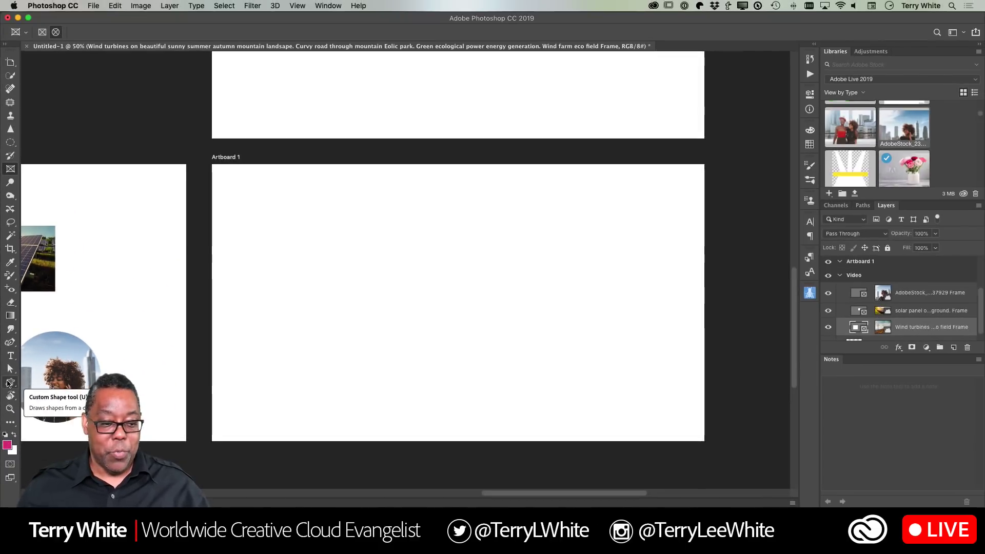
pyautogui.click(20, 380)
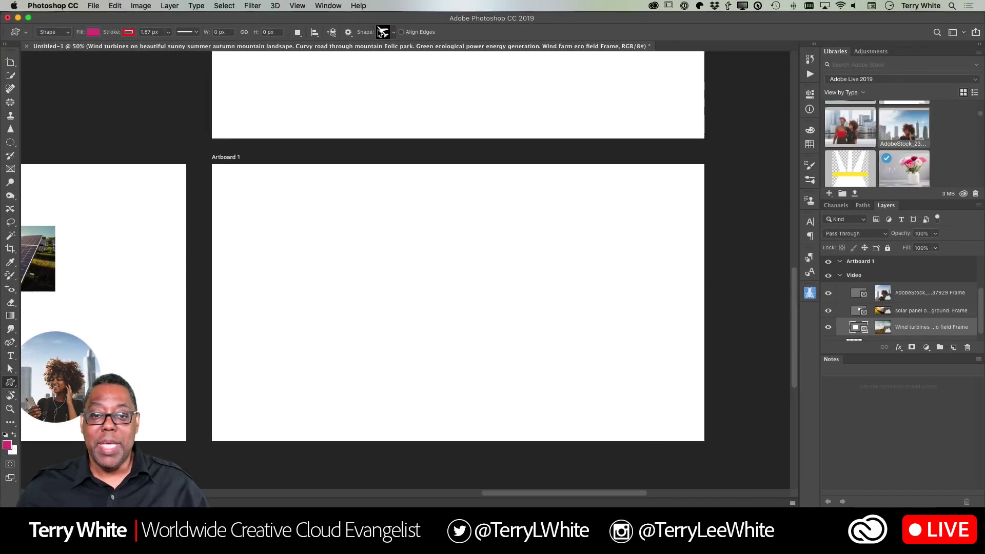
pyautogui.click(394, 35)
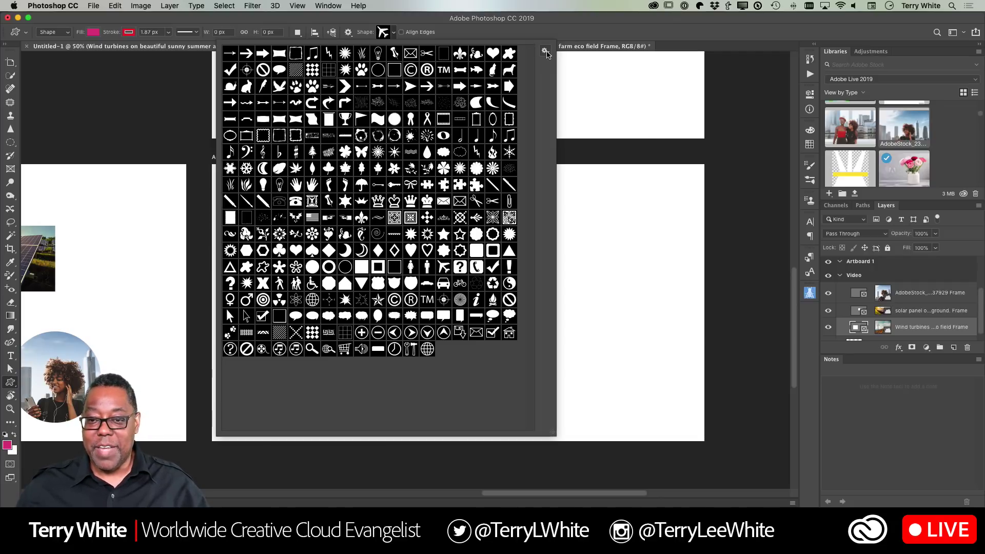
pyautogui.click(545, 51)
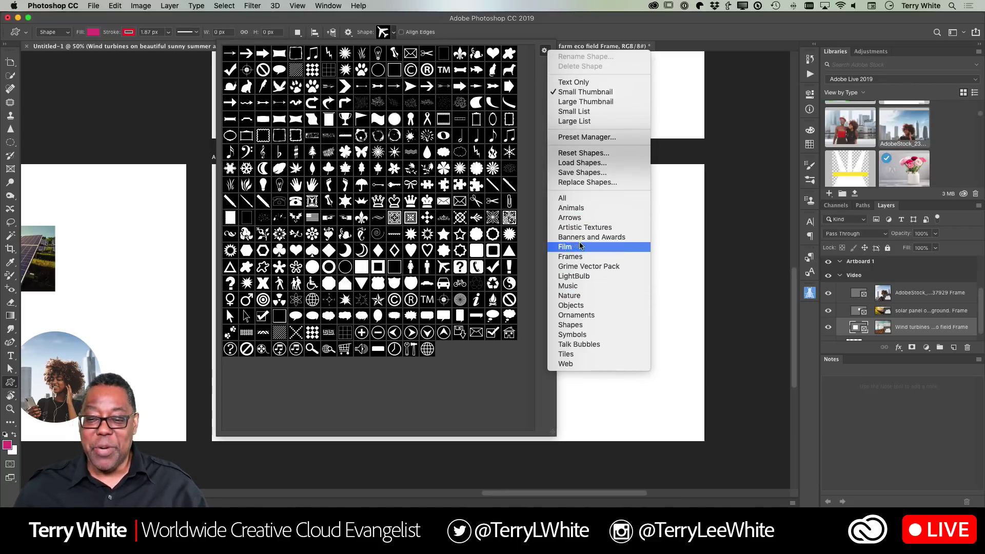
pyautogui.click(586, 218)
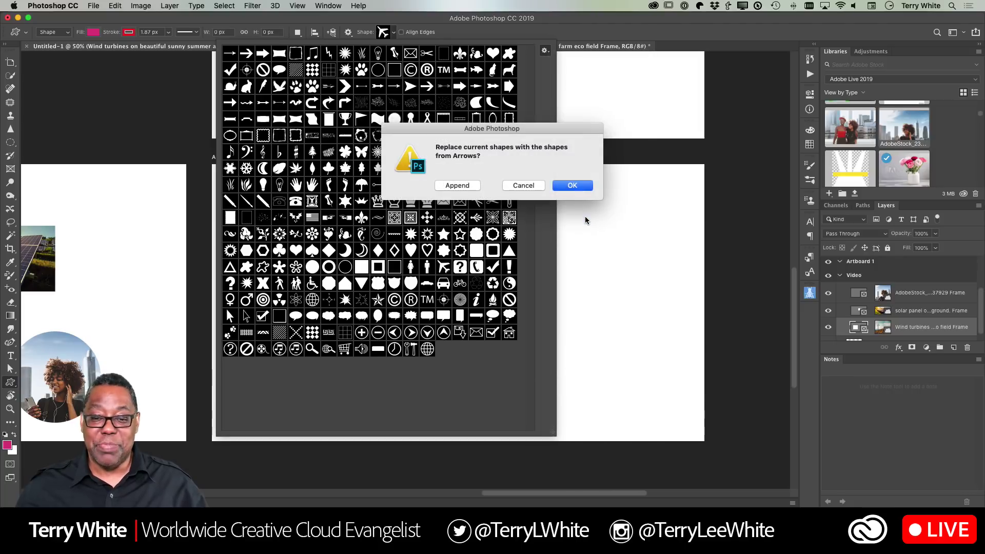
pyautogui.click(457, 186)
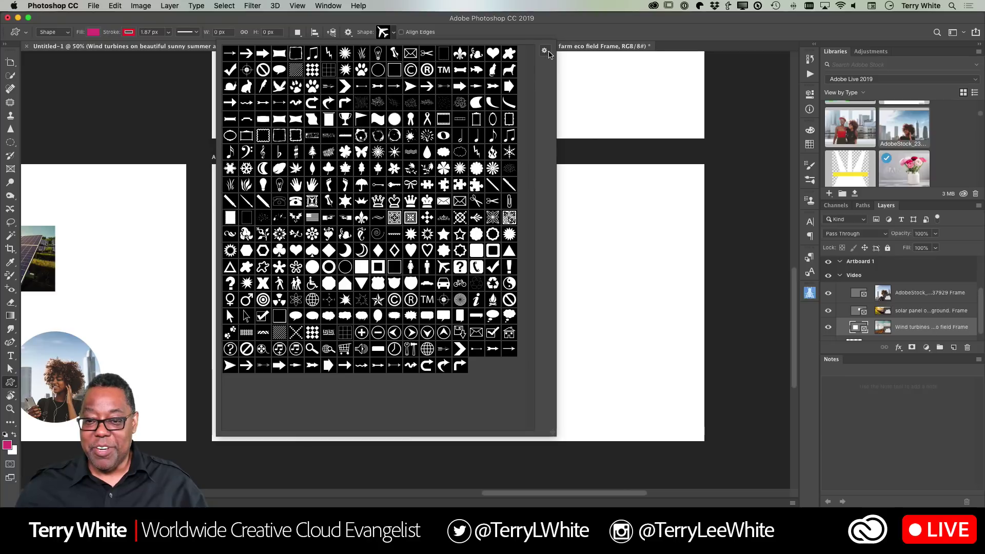
pyautogui.click(545, 52)
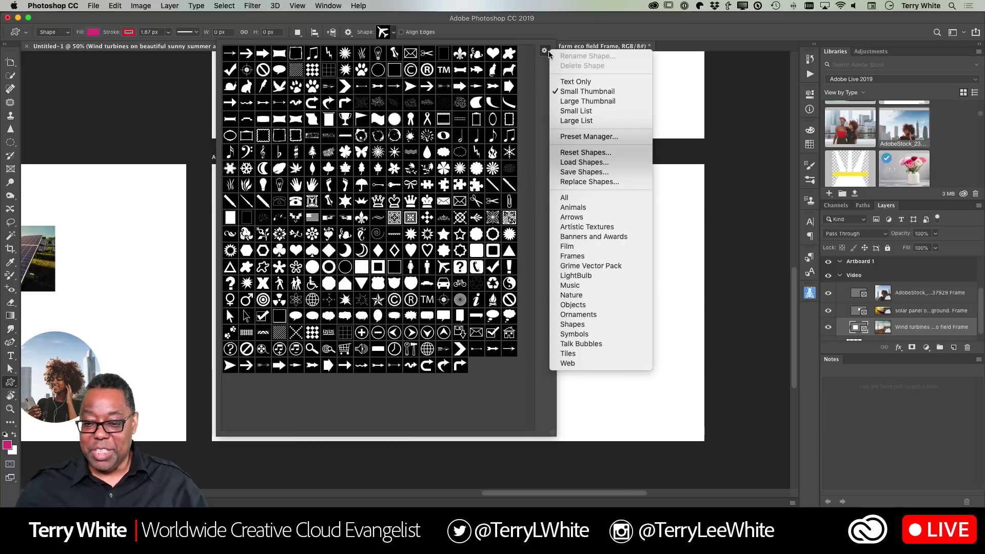
pyautogui.click(584, 295)
pyautogui.click(463, 186)
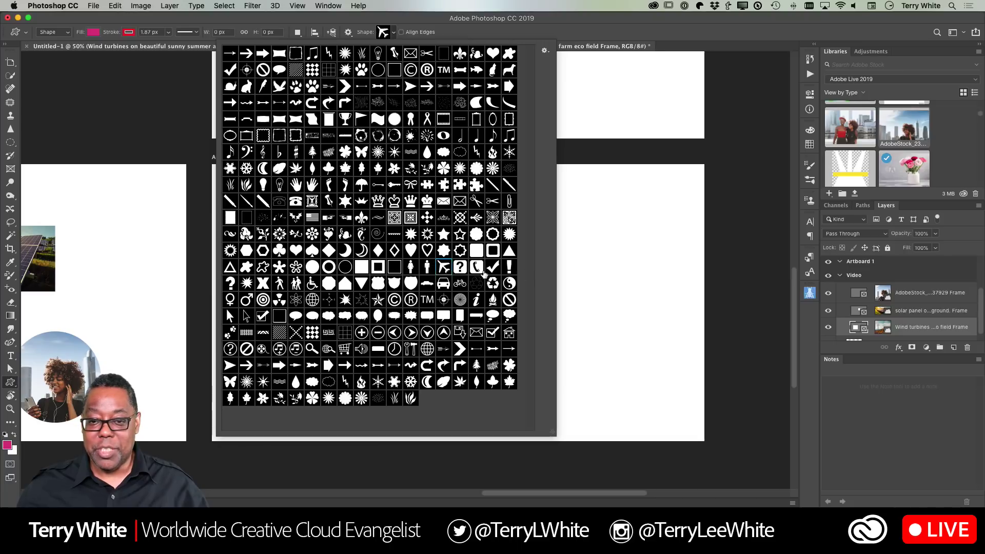
# Step: Draw the airplane custom shape about 649 px high on Artboard 1, and broaden both wing tips by moving one anchor point on each
pyautogui.doubleClick(443, 267)
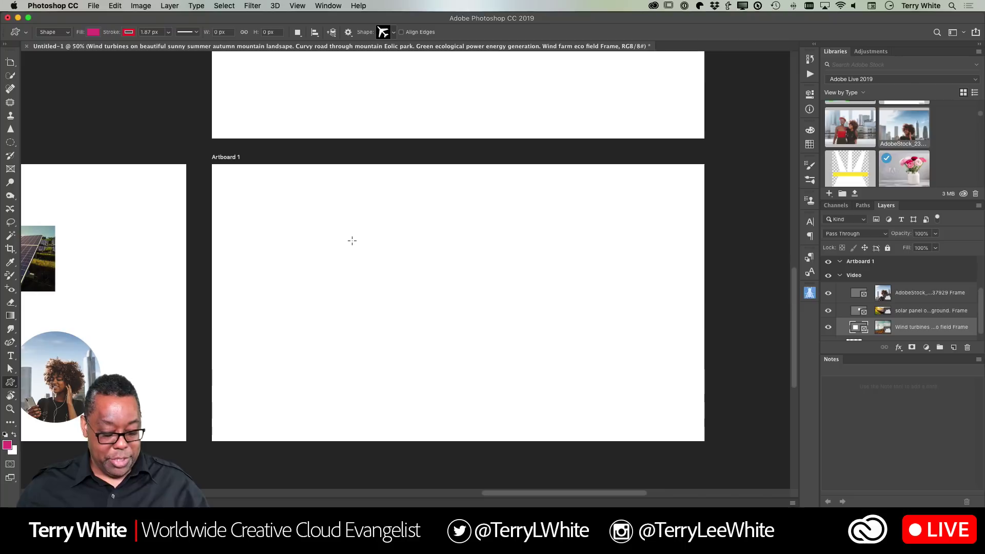
pyautogui.moveTo(352, 240); pyautogui.dragTo(610, 405)
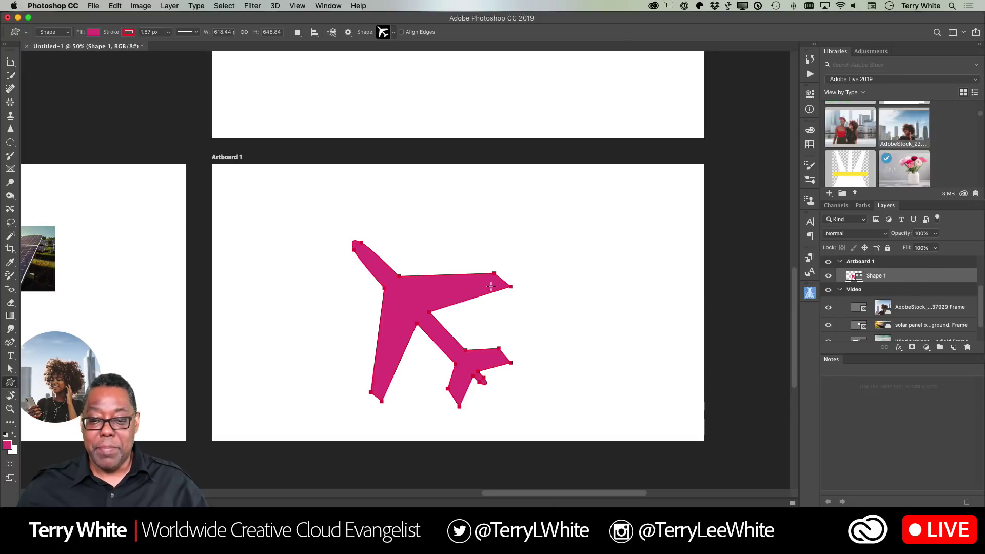
pyautogui.click(10, 370)
pyautogui.click(494, 272)
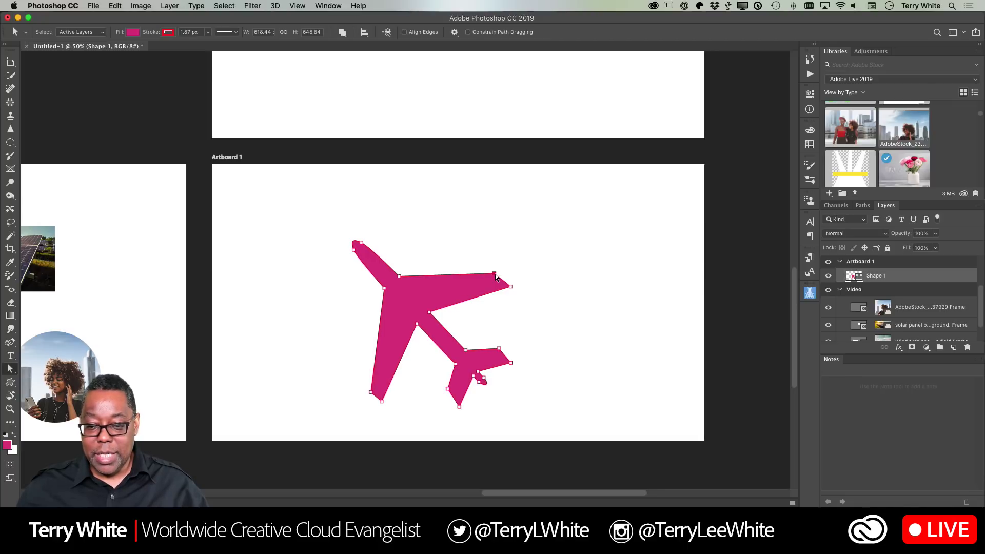
pyautogui.moveTo(495, 274); pyautogui.dragTo(493, 263)
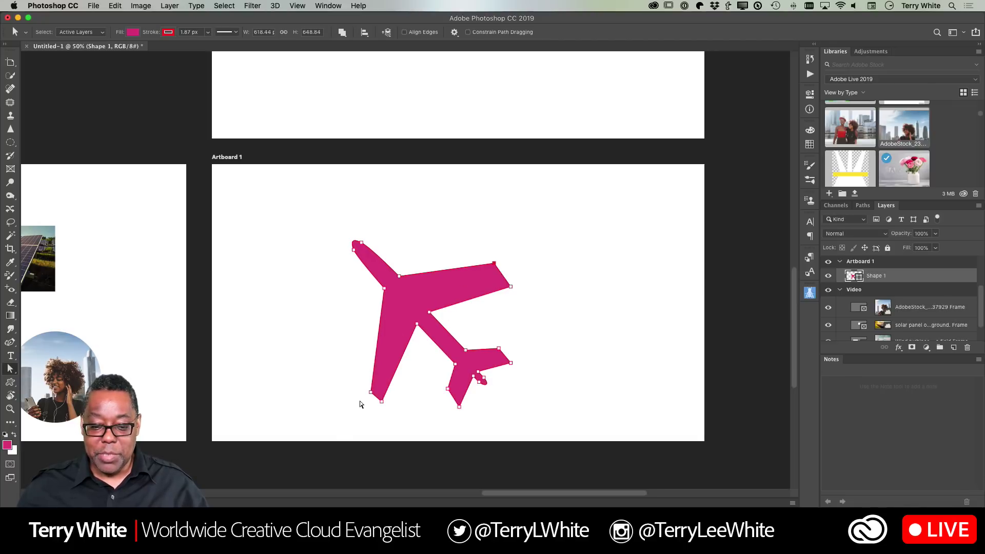
pyautogui.moveTo(371, 392); pyautogui.dragTo(359, 395)
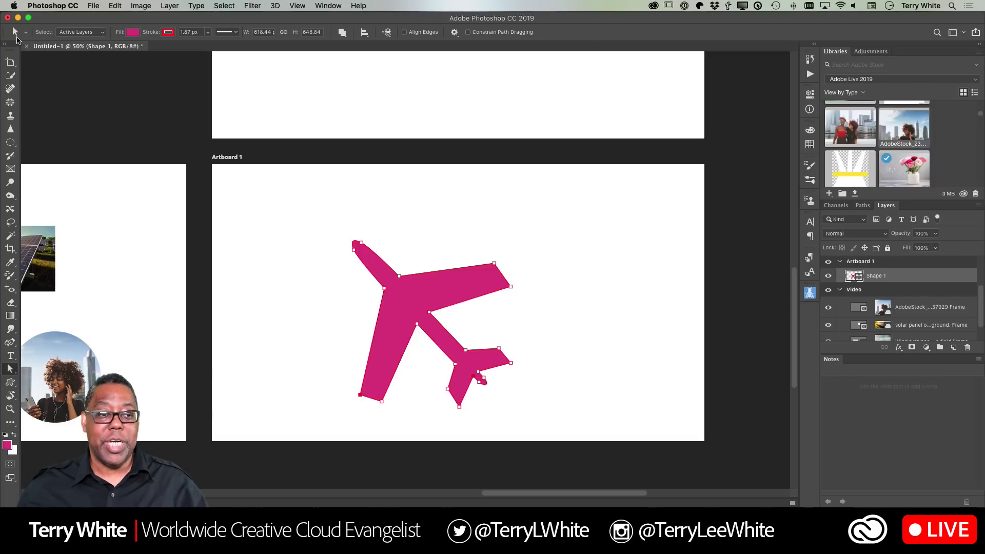
# Step: Try yellow, green and magenta fills on the airplane shape, and set its fill to dark purple
pyautogui.click(16, 33)
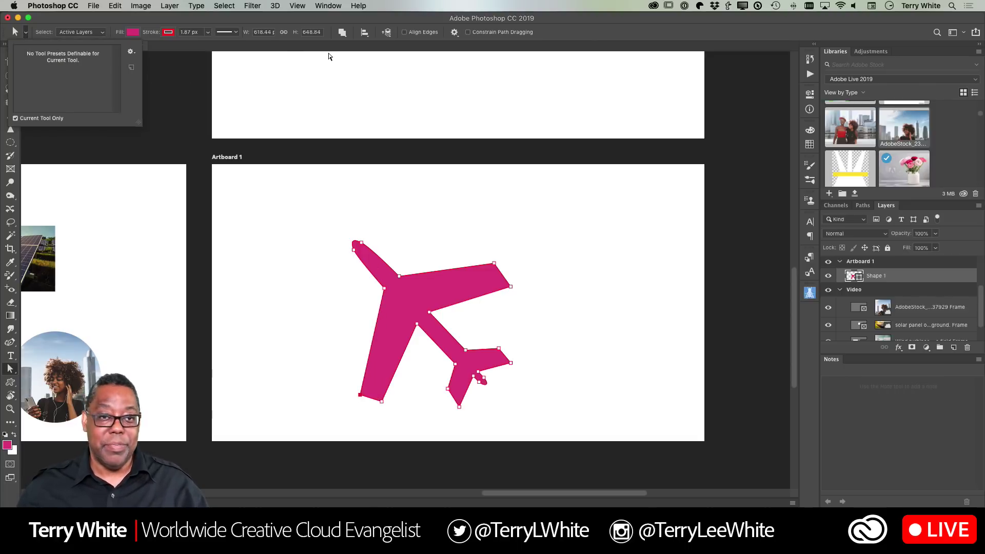
pyautogui.click(523, 34)
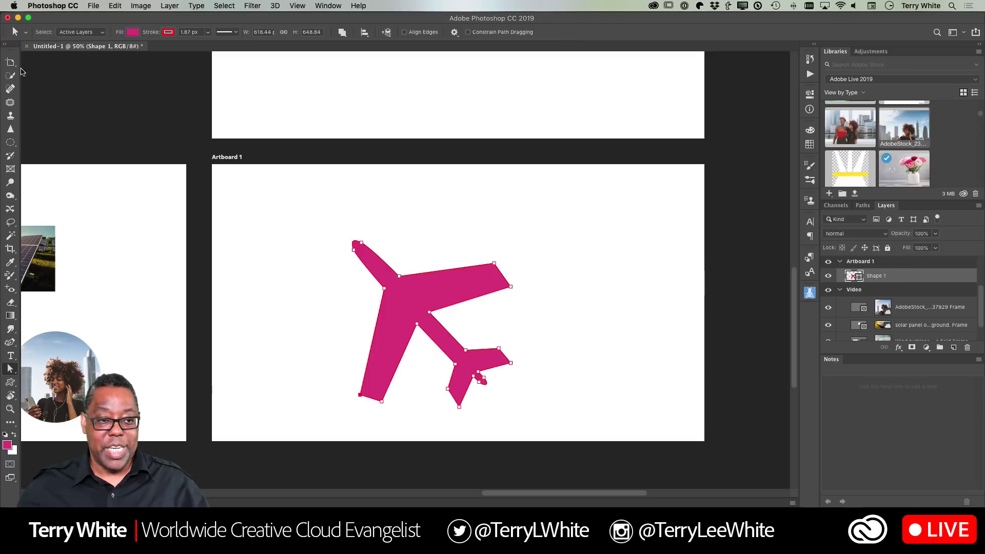
pyautogui.click(134, 33)
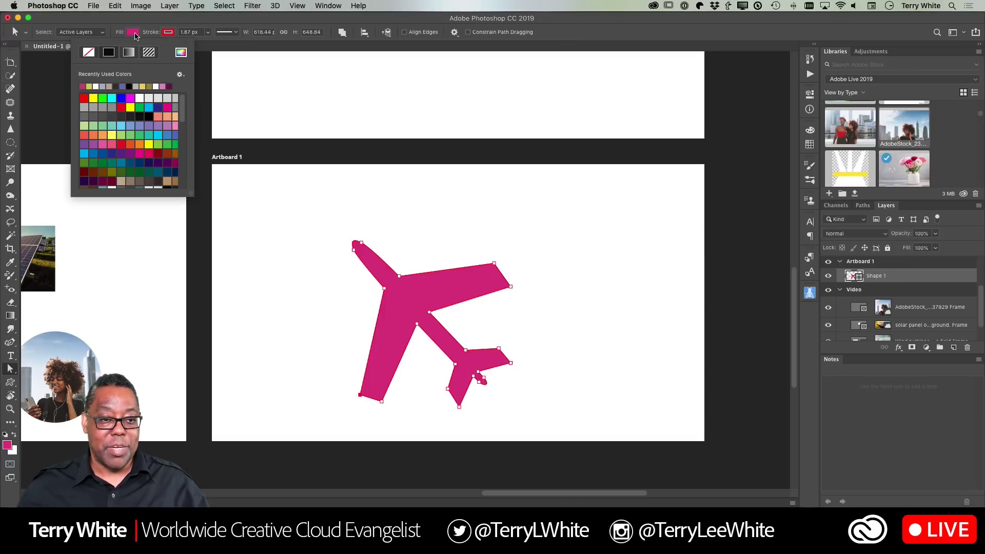
pyautogui.click(130, 107)
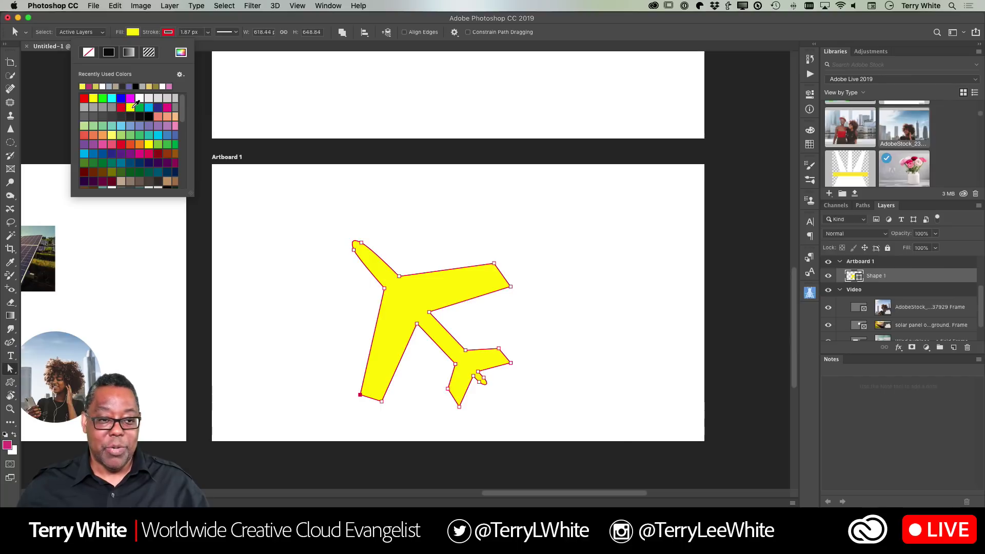
pyautogui.click(102, 98)
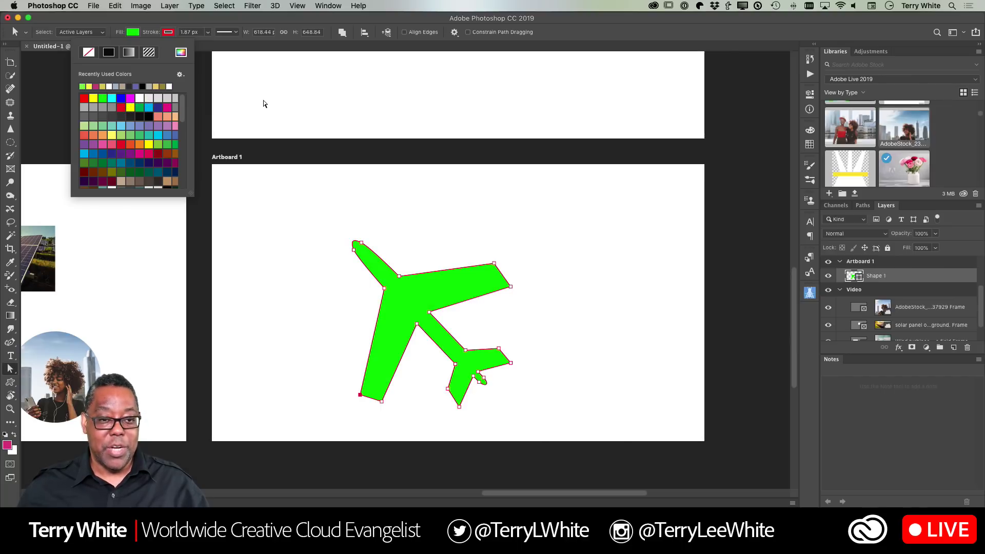
pyautogui.click(146, 151)
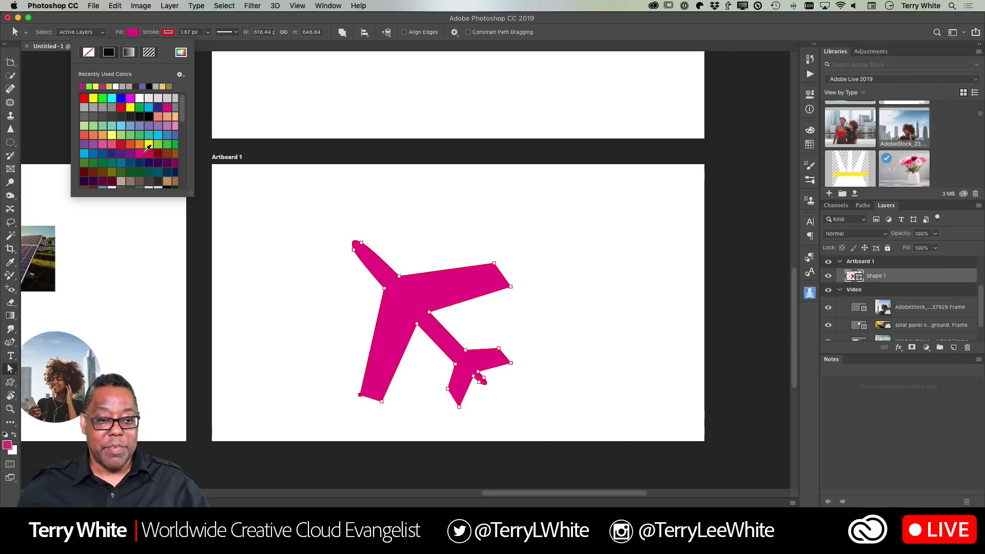
pyautogui.click(121, 154)
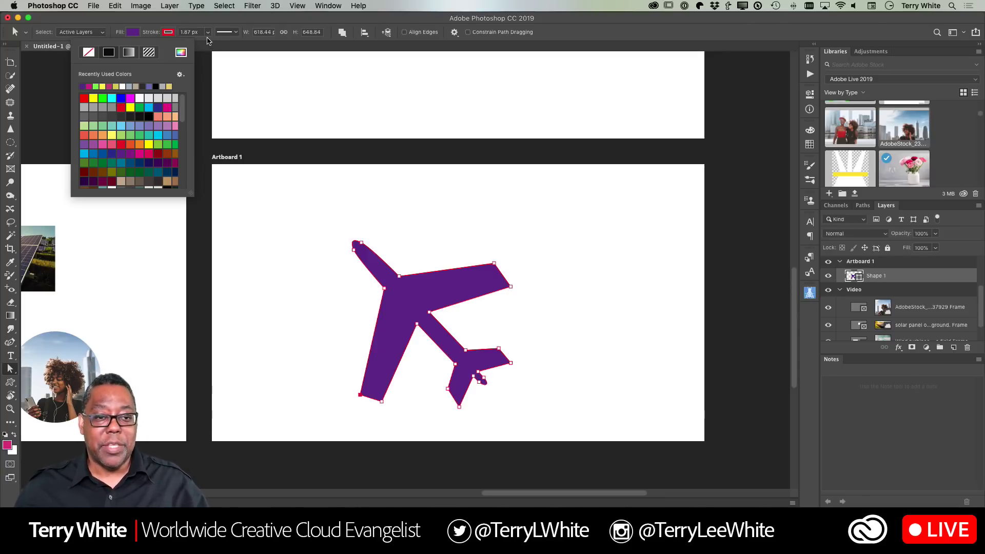
pyautogui.click(24, 34)
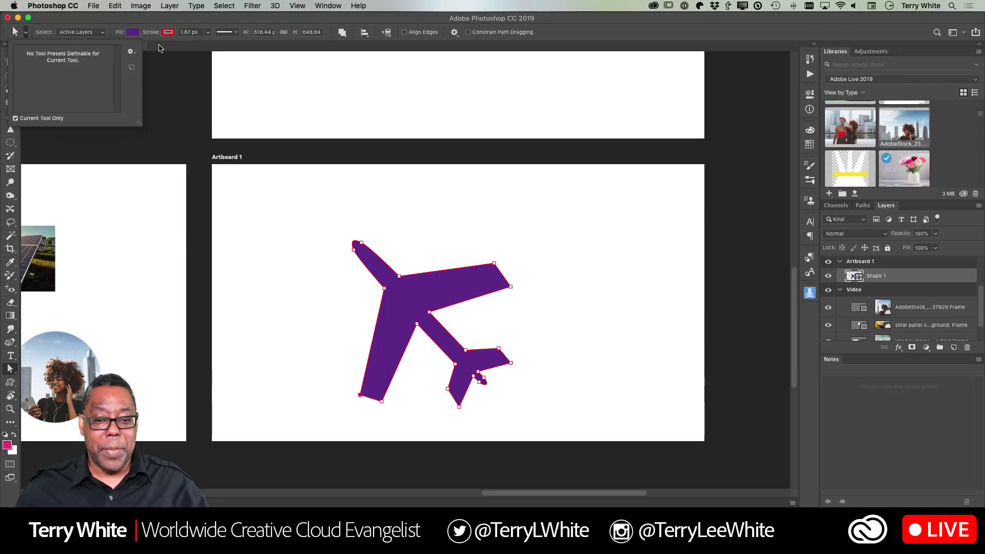
pyautogui.click(244, 23)
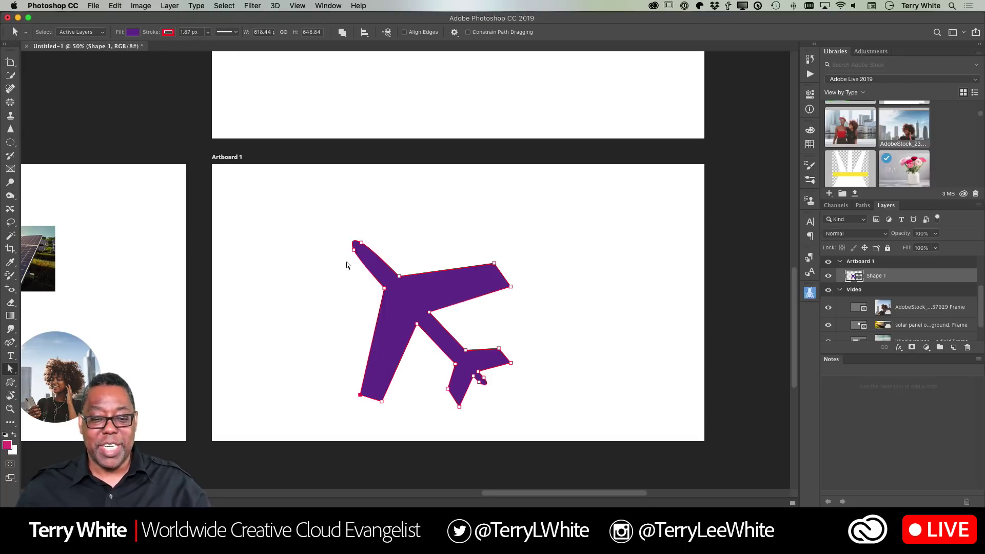
pyautogui.hscroll(-1, 291, 285)
pyautogui.hscroll(-15, 289, 288)
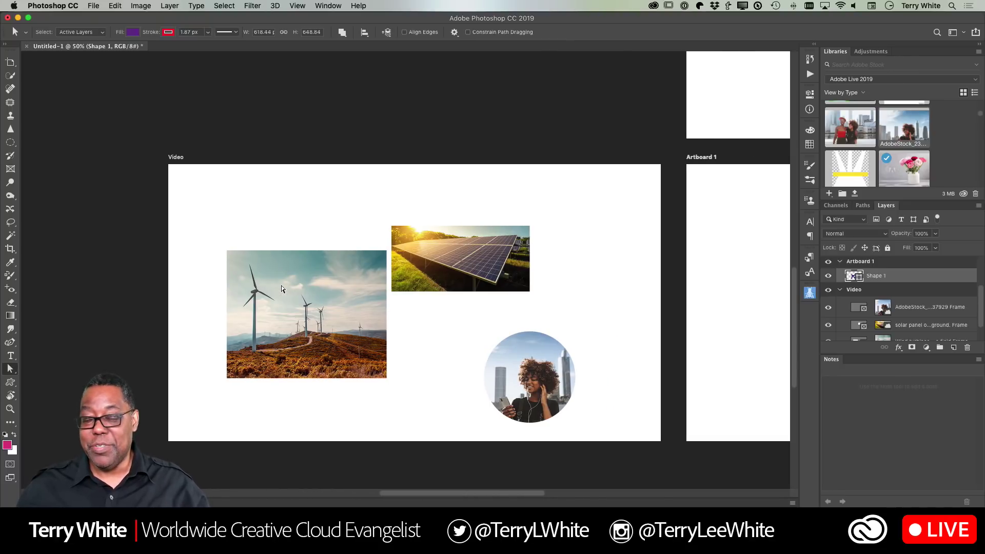
pyautogui.hscroll(16, 281, 289)
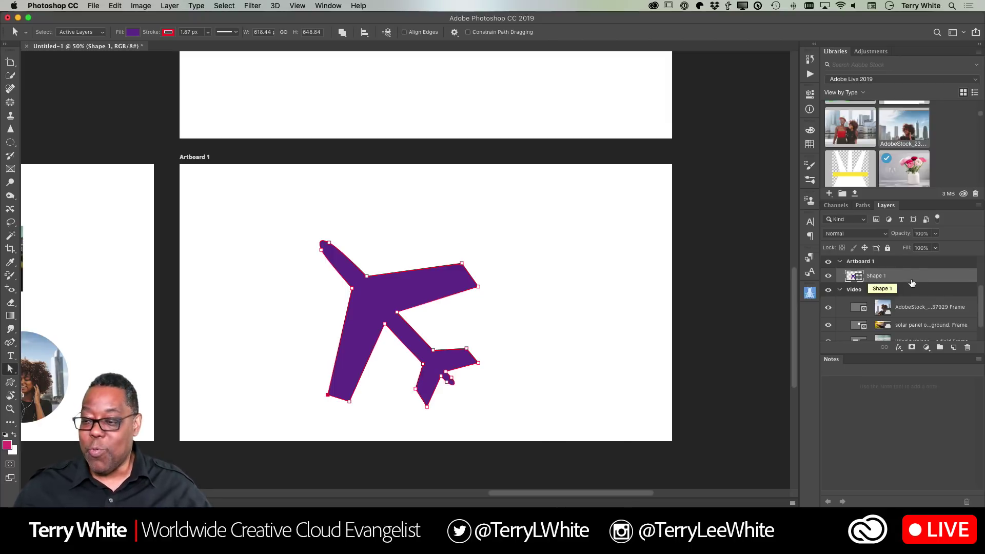
# Step: Convert the airplane shape on Artboard 1 to a frame named plane
pyautogui.rightClick(895, 279)
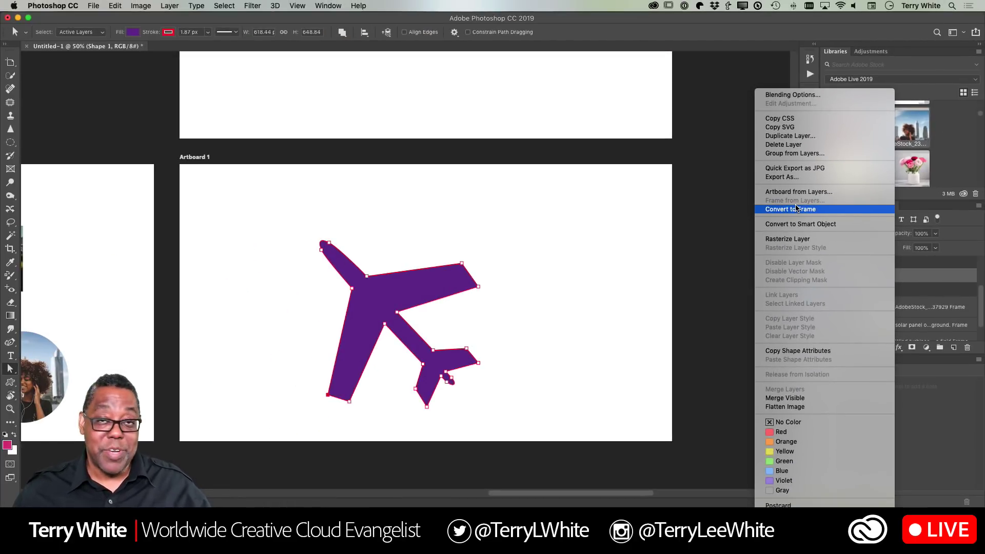
pyautogui.click(796, 209)
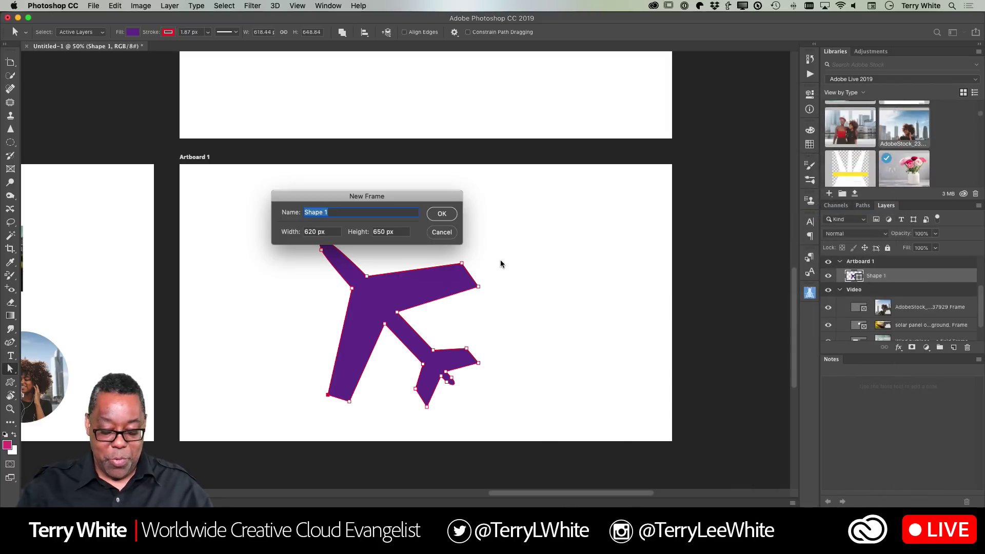
pyautogui.write('plane')
pyautogui.press('Return')
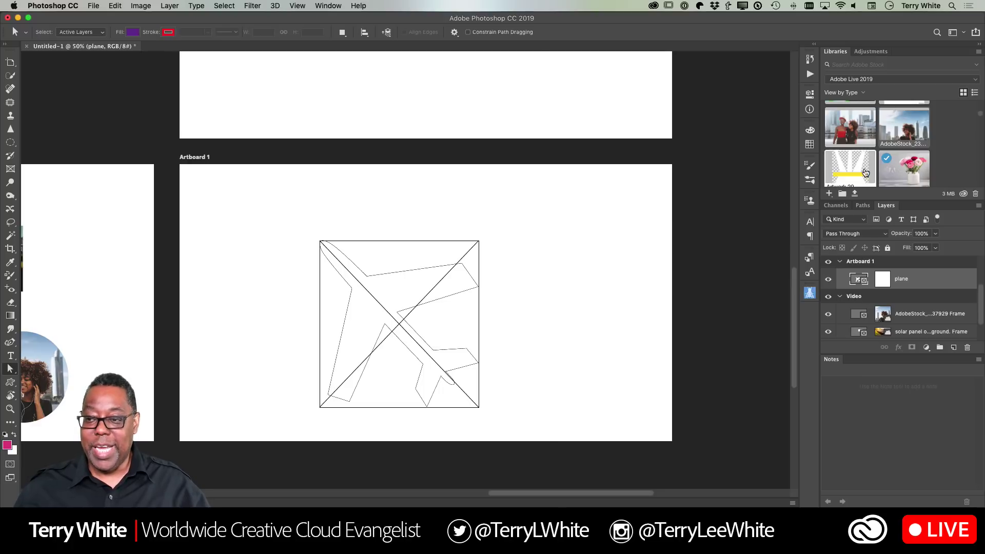
# Step: Try the bright sun and Beautiful pine trees library images as fills for the plane frame
pyautogui.scroll(5, 895, 156)
pyautogui.scroll(5, 895, 153)
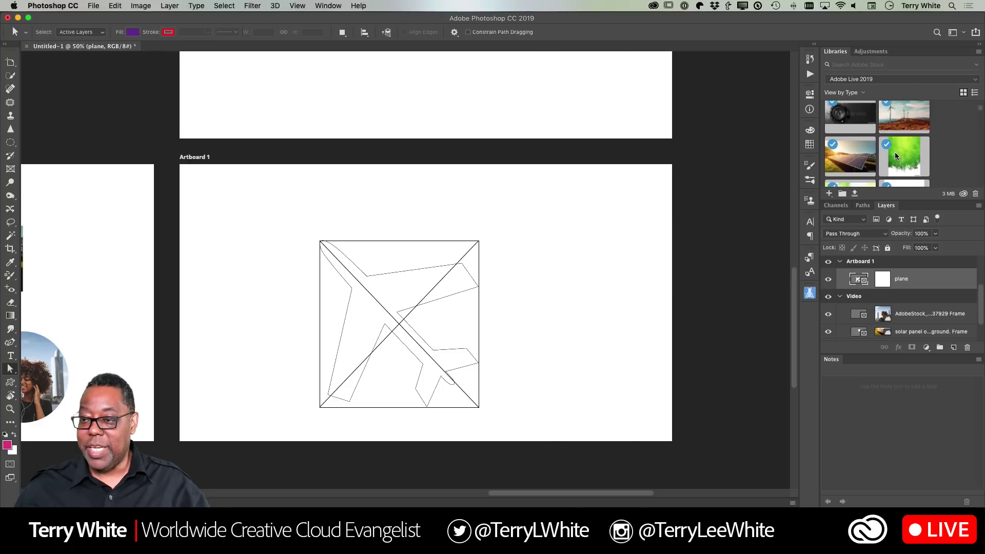
pyautogui.scroll(-10, 893, 154)
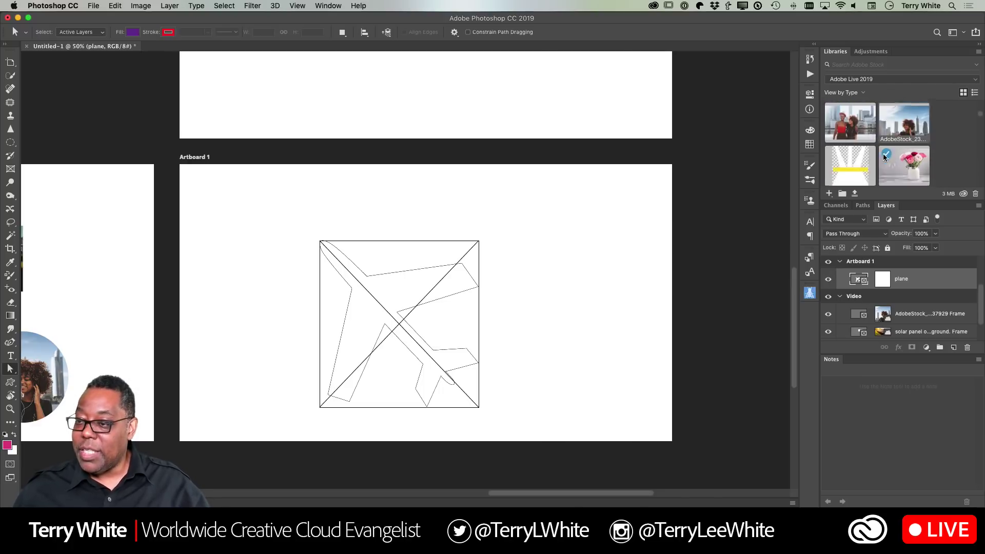
pyautogui.scroll(-10, 883, 153)
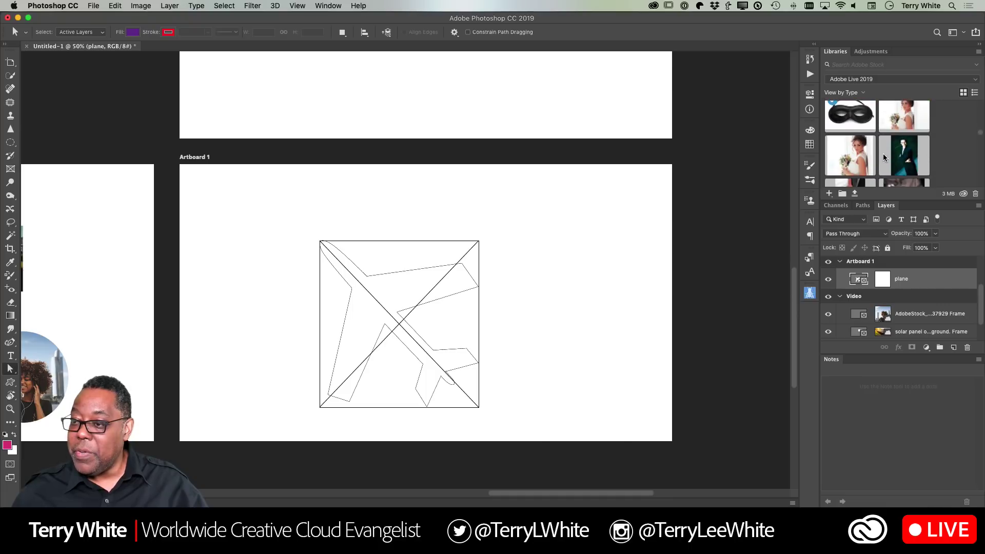
pyautogui.scroll(-10, 884, 157)
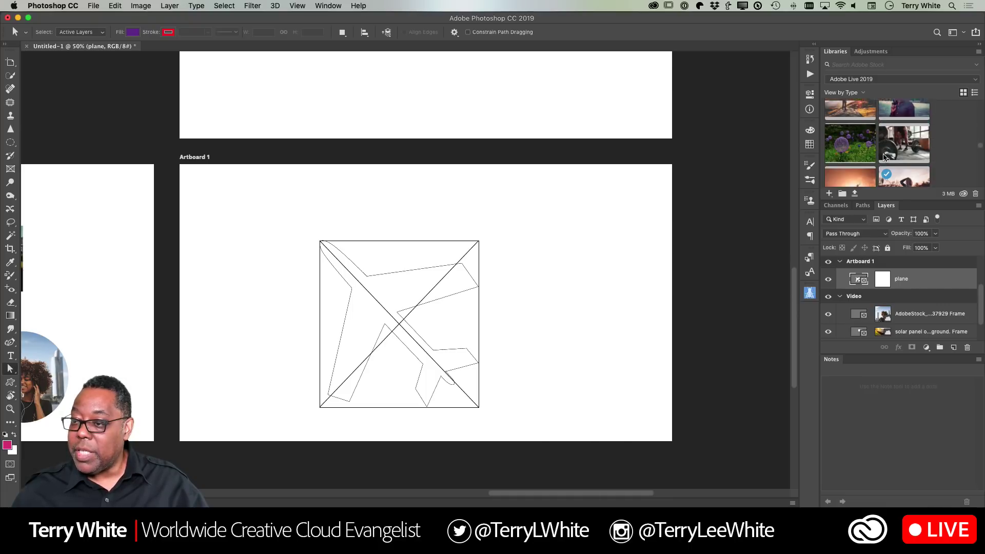
pyautogui.scroll(-2, 884, 157)
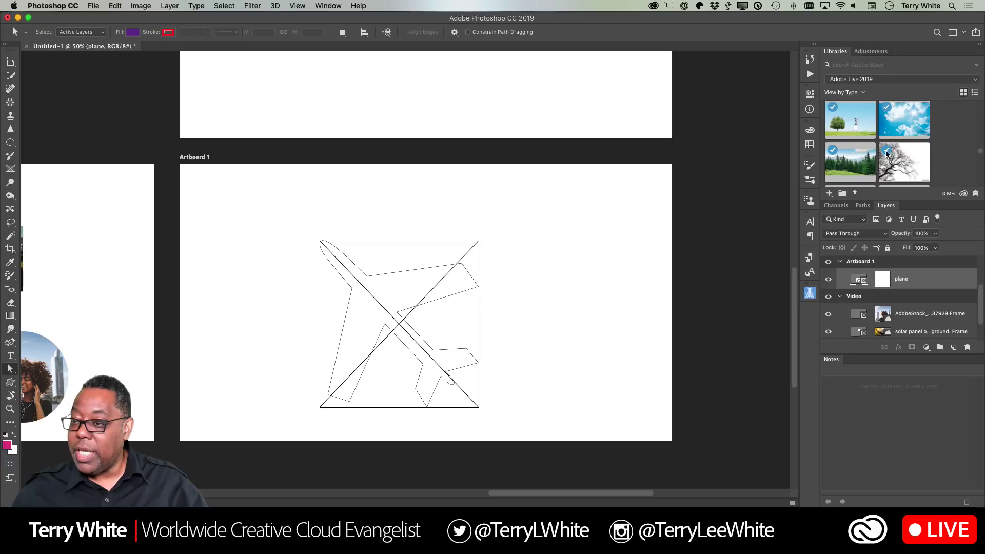
pyautogui.moveTo(898, 125); pyautogui.dragTo(383, 310)
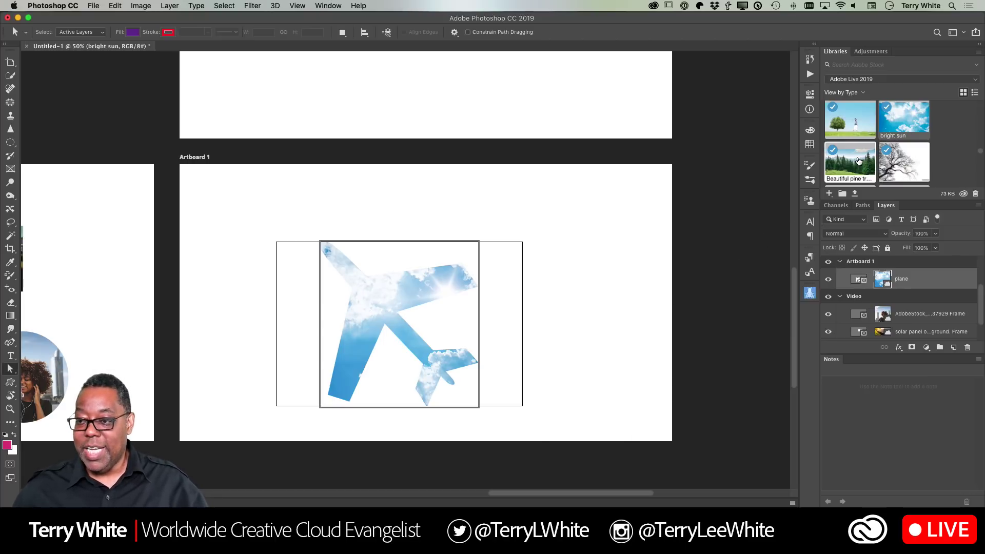
pyautogui.moveTo(858, 161); pyautogui.dragTo(392, 308)
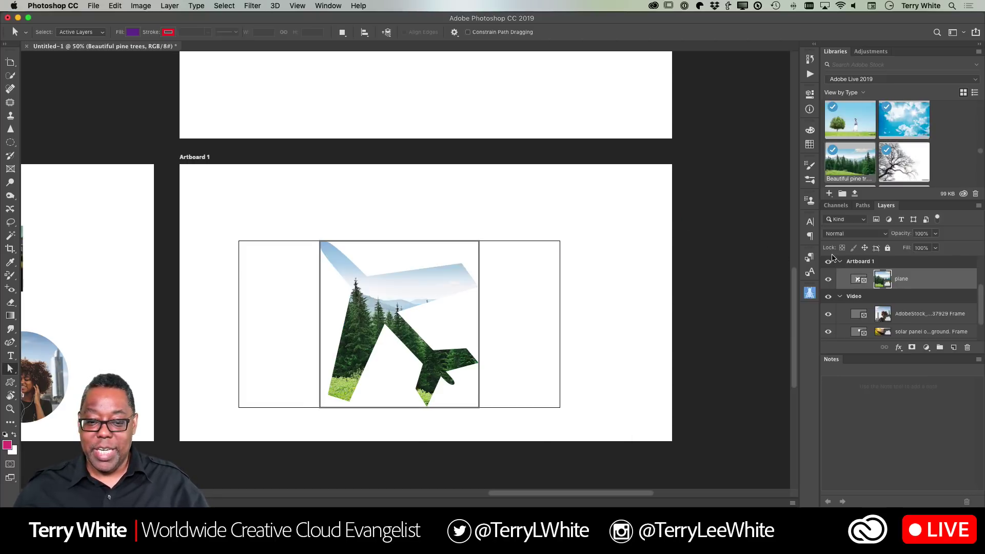
# Step: Replace the plane frame's image with the Art summer background sky image from the library
pyautogui.scroll(-3, 875, 135)
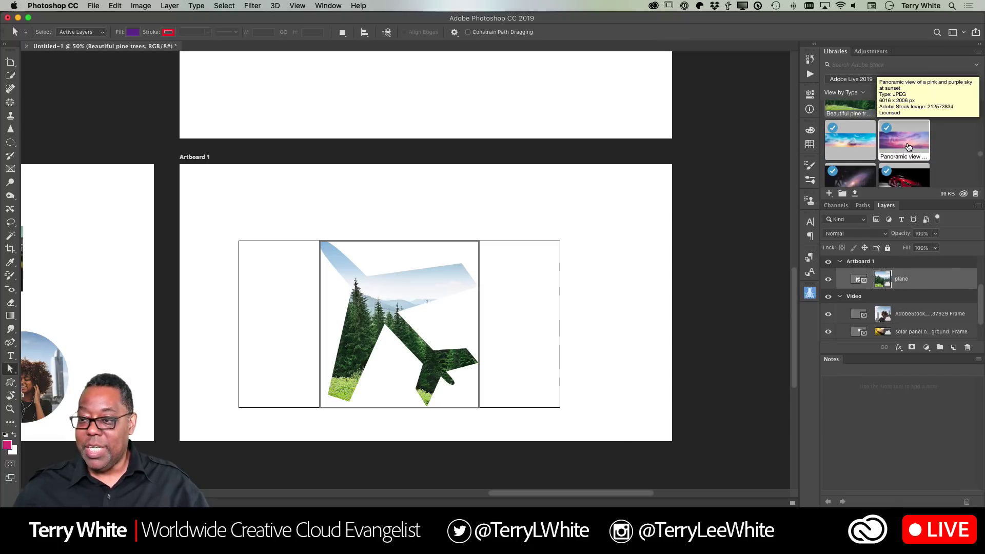
pyautogui.scroll(-5, 908, 148)
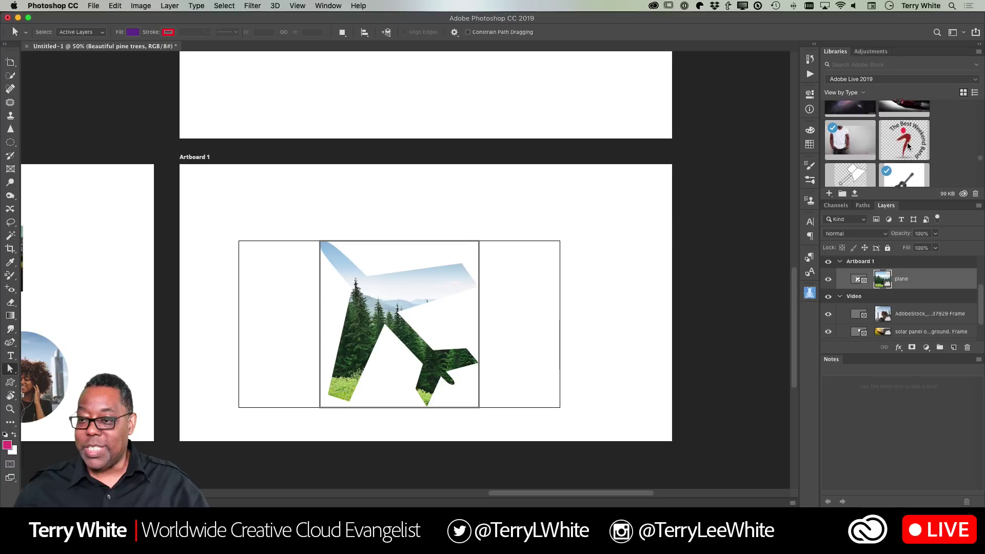
pyautogui.scroll(6, 908, 146)
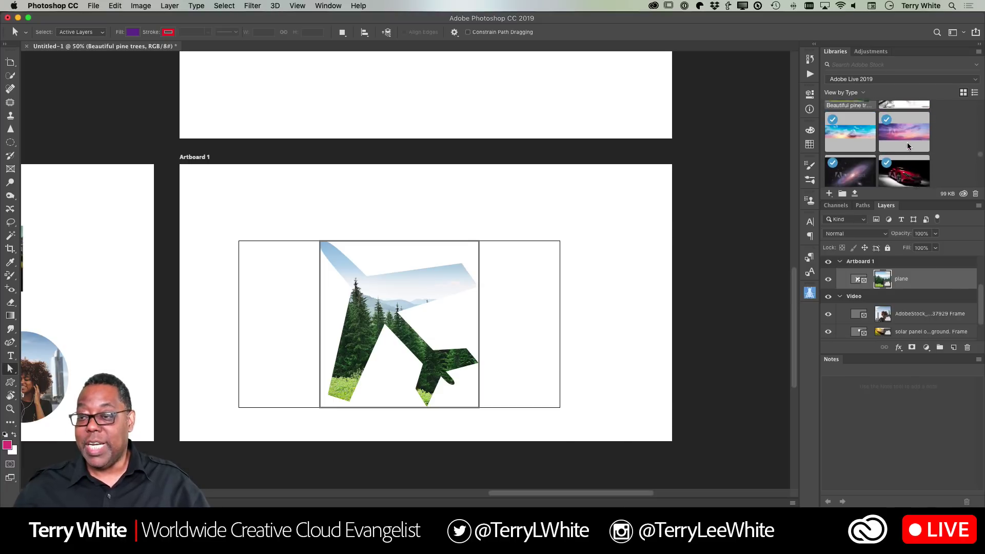
pyautogui.moveTo(854, 151); pyautogui.dragTo(358, 314)
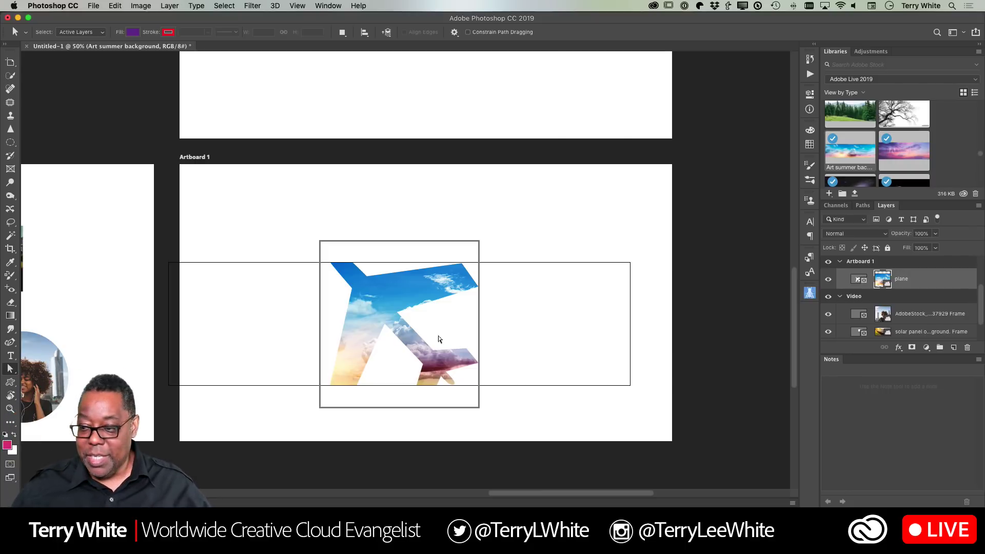
# Step: Scale the sky image to about 143% and shift it sideways within the plane frame so it covers the whole airplane
pyautogui.press('super+t')
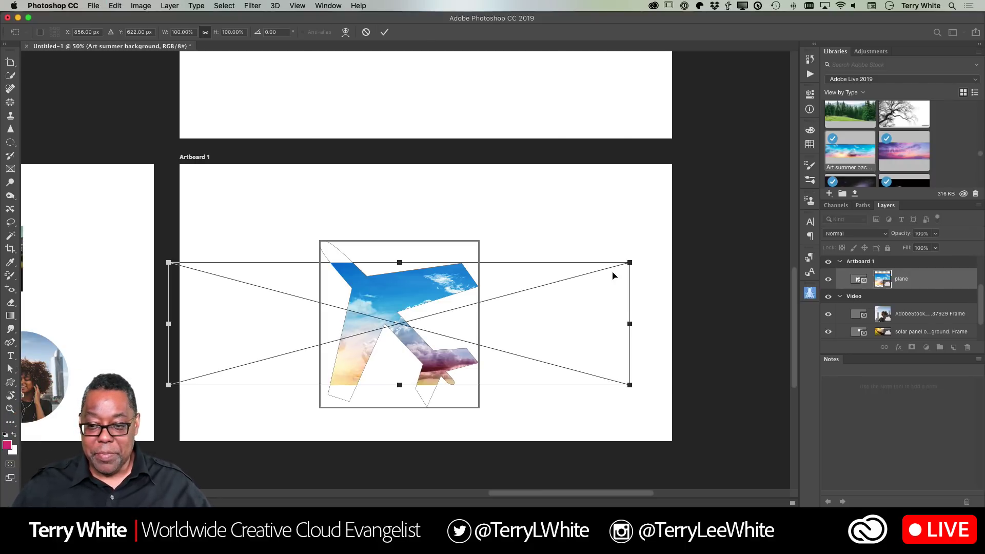
pyautogui.moveTo(630, 262); pyautogui.dragTo(739, 228)
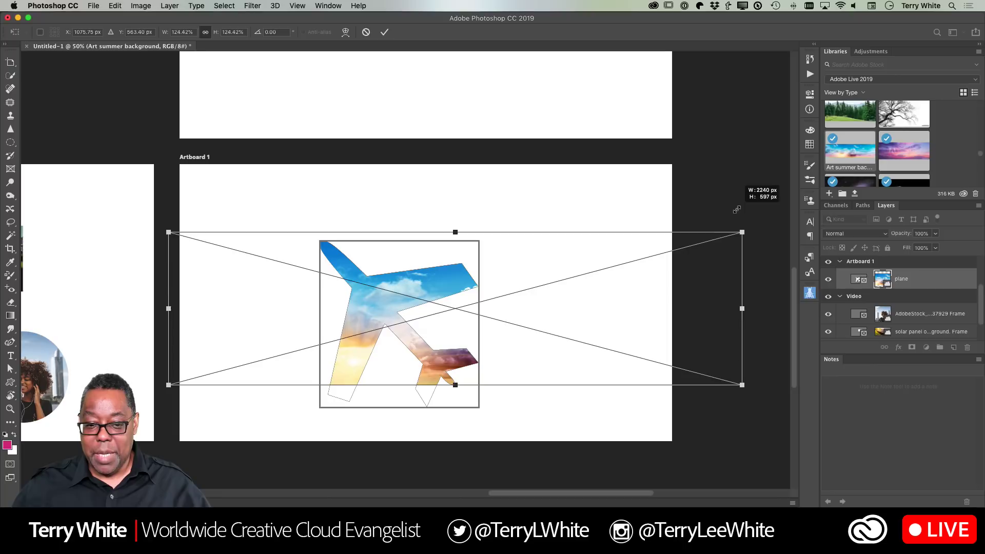
pyautogui.moveTo(168, 385); pyautogui.dragTo(81, 408)
pyautogui.moveTo(356, 356); pyautogui.dragTo(282, 356)
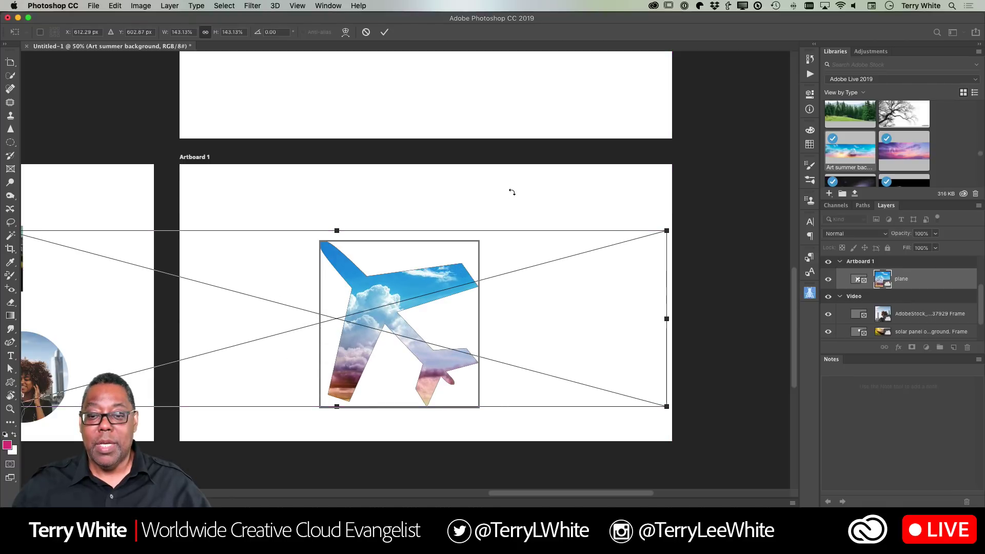
pyautogui.press('Return')
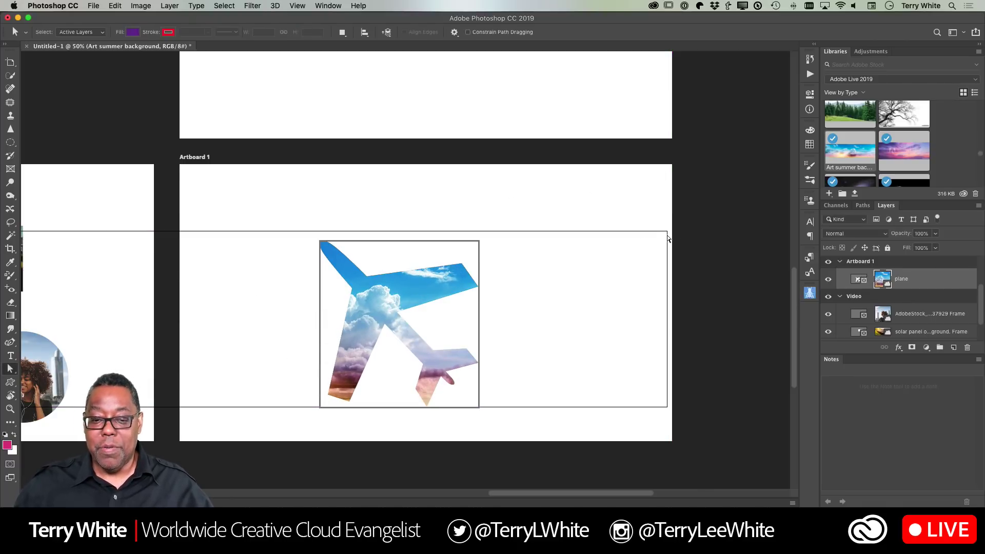
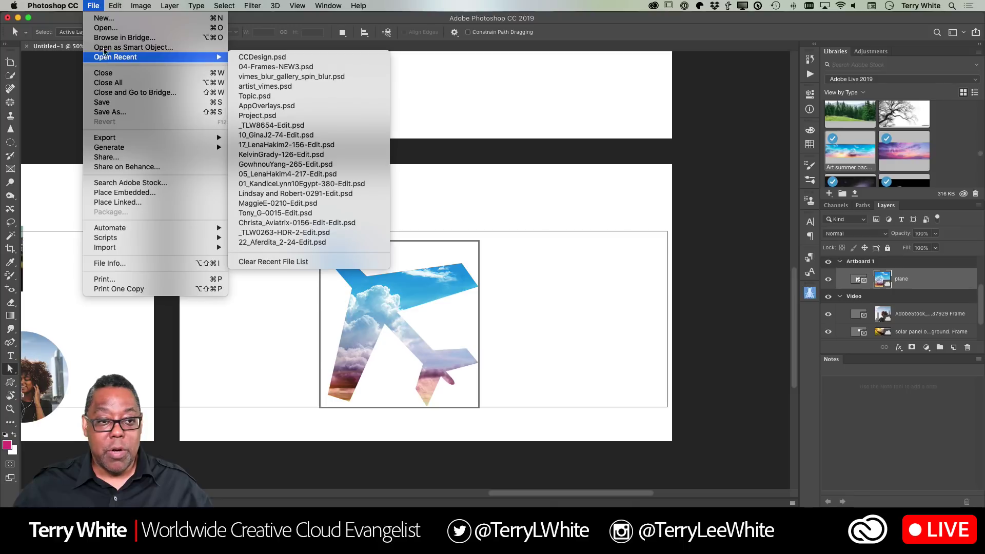
# Step: Create a new document from the drink can mockup template with three cans
pyautogui.click(97, 18)
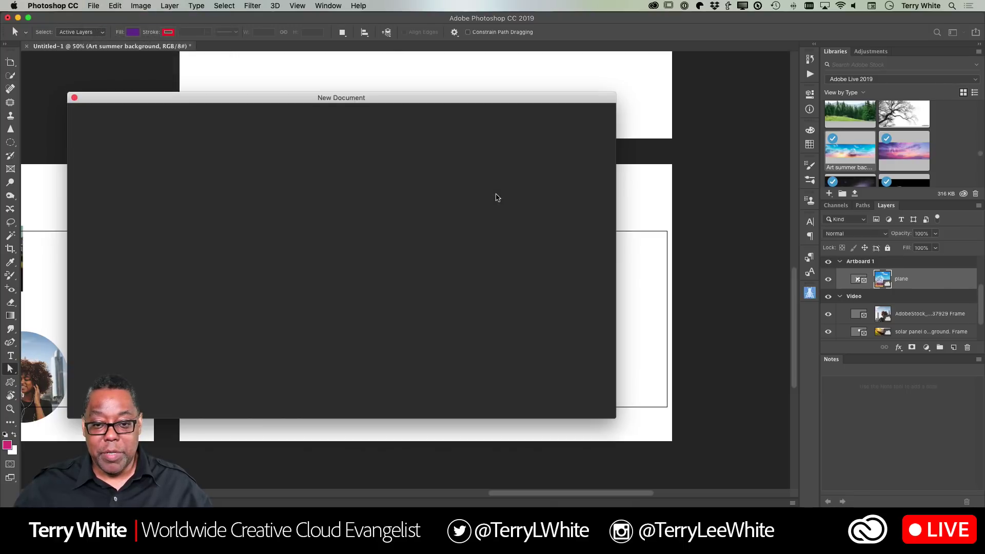
pyautogui.doubleClick(288, 205)
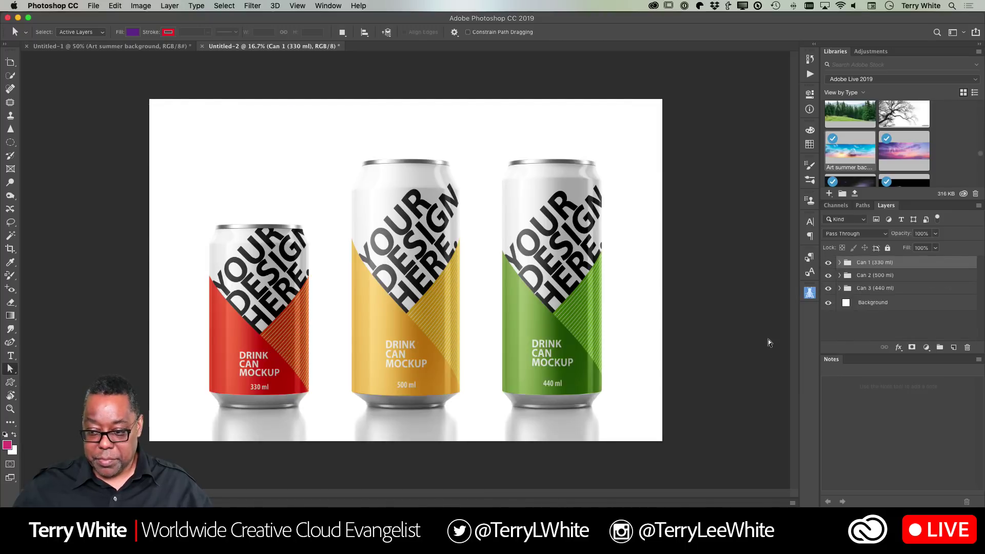
# Step: Briefly hide and show the Can 1, Can 2 and Can 3 groups to check which can each one controls
pyautogui.click(828, 263)
pyautogui.click(828, 263)
pyautogui.click(828, 275)
pyautogui.click(829, 275)
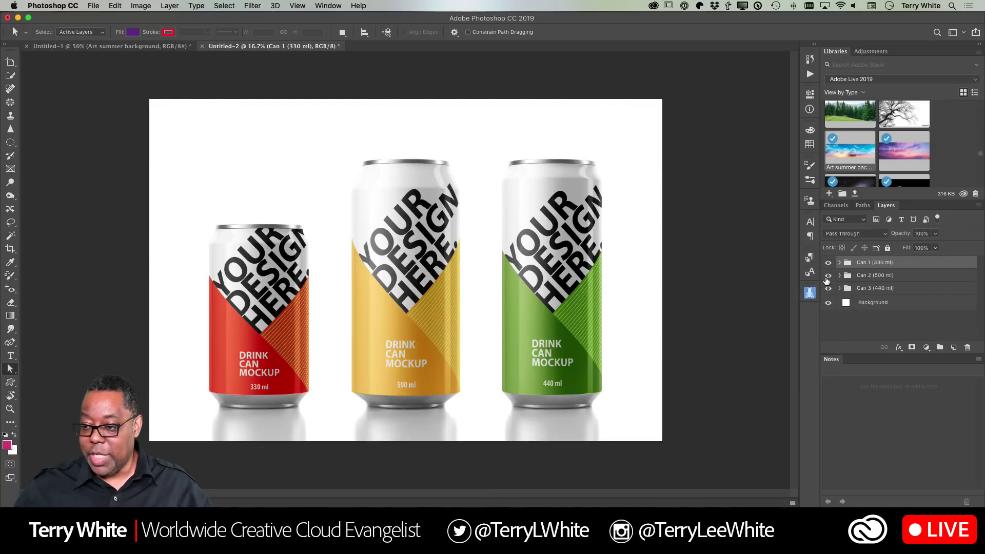
pyautogui.click(828, 288)
pyautogui.click(828, 288)
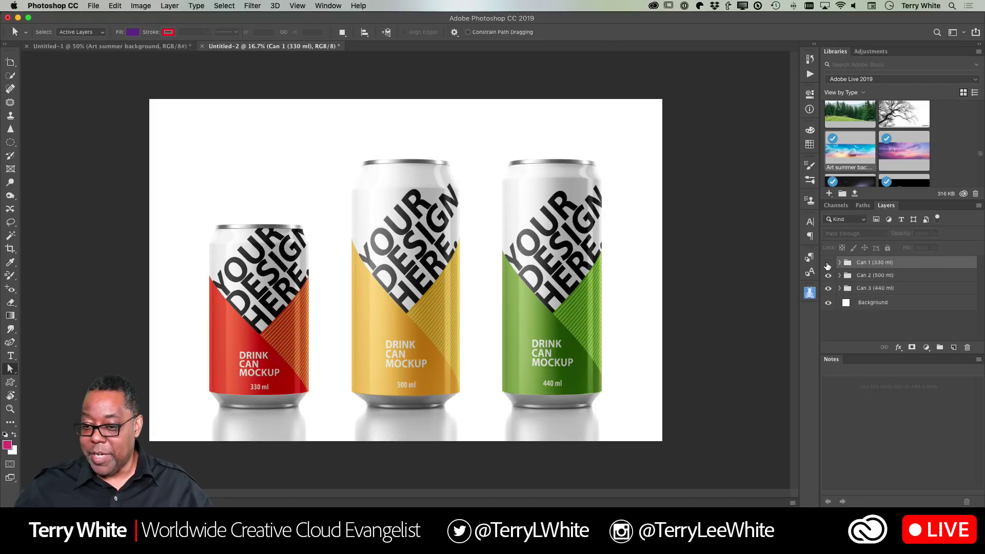
pyautogui.click(828, 262)
pyautogui.click(828, 262)
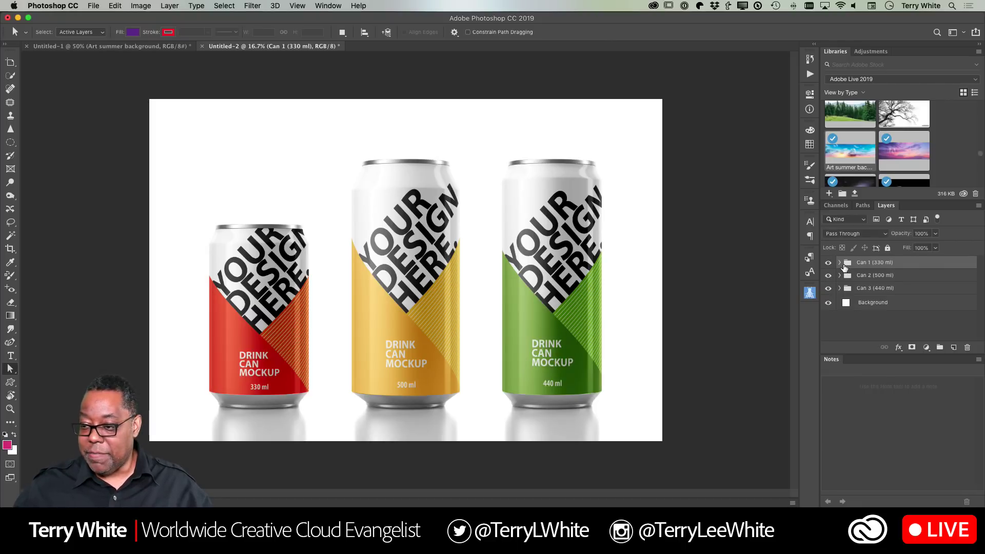
# Step: Expand the Can 1 (330 ml) group and its Can Label group, and open the [YOUR IMAGE HERE] smart object's contents
pyautogui.click(840, 262)
pyautogui.scroll(-2, 872, 307)
pyautogui.scroll(-1, 871, 307)
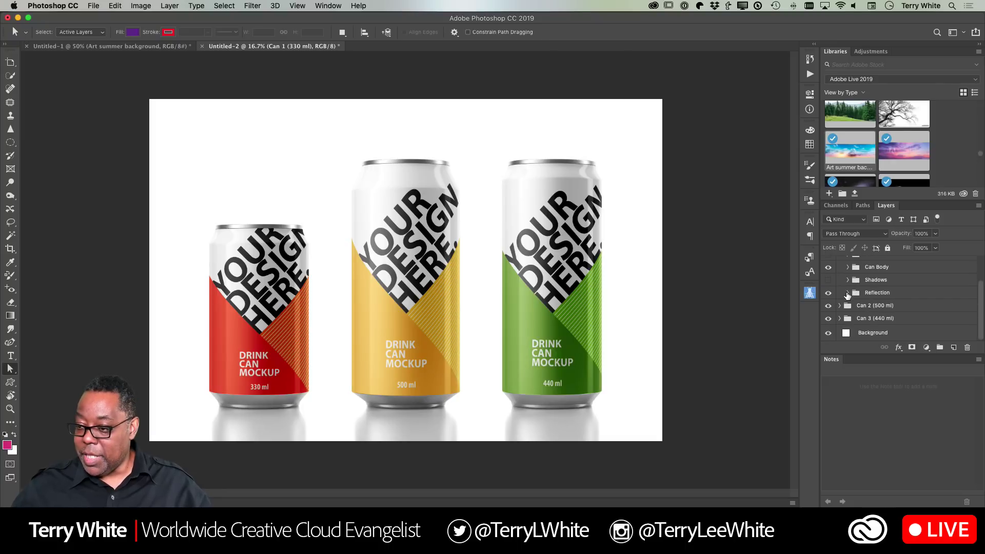
pyautogui.scroll(2, 846, 294)
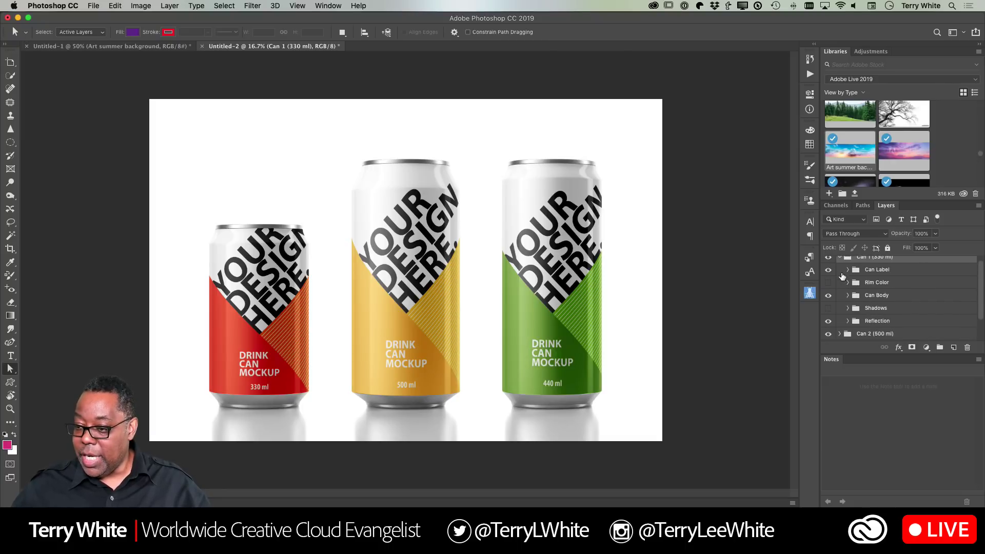
pyautogui.click(848, 270)
pyautogui.scroll(-3, 889, 314)
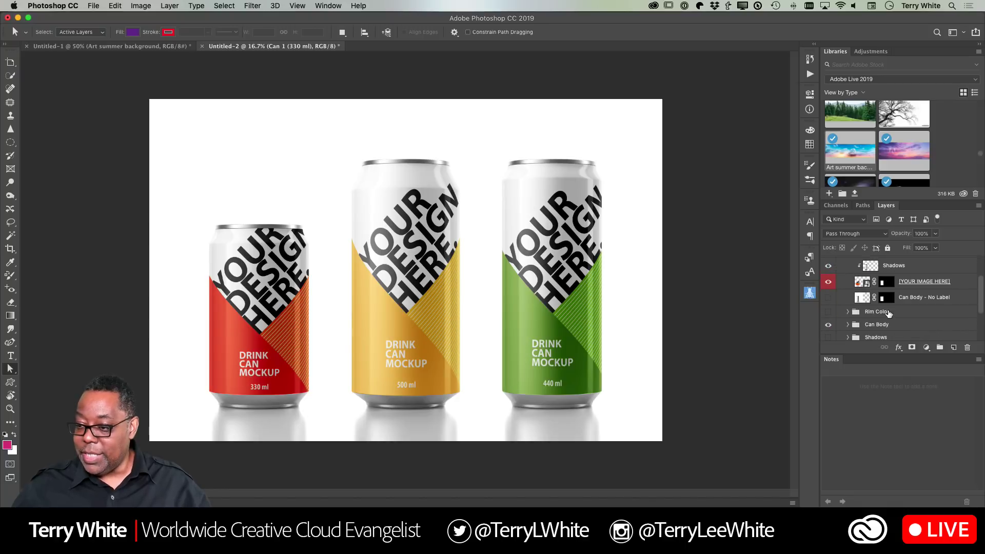
pyautogui.click(829, 283)
pyautogui.click(828, 282)
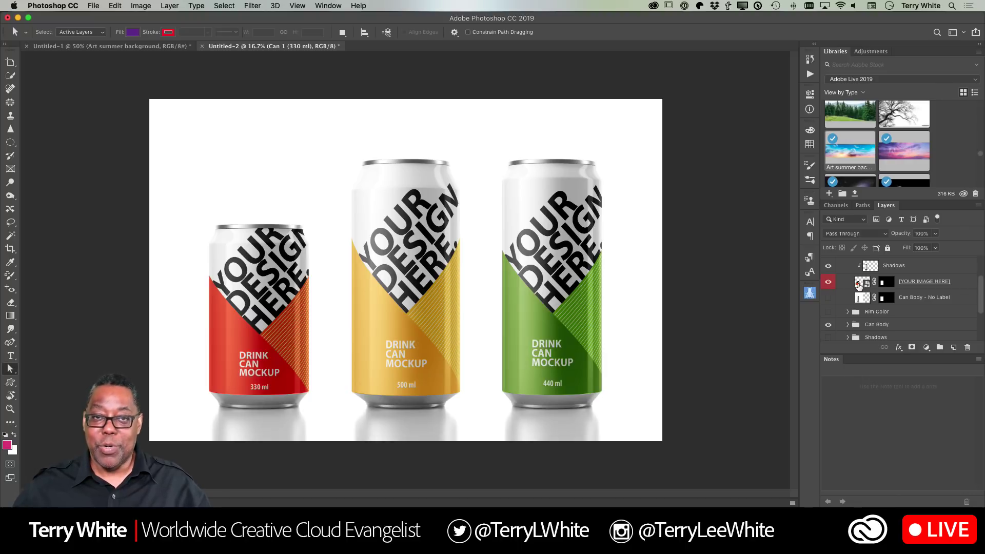
pyautogui.doubleClick(865, 284)
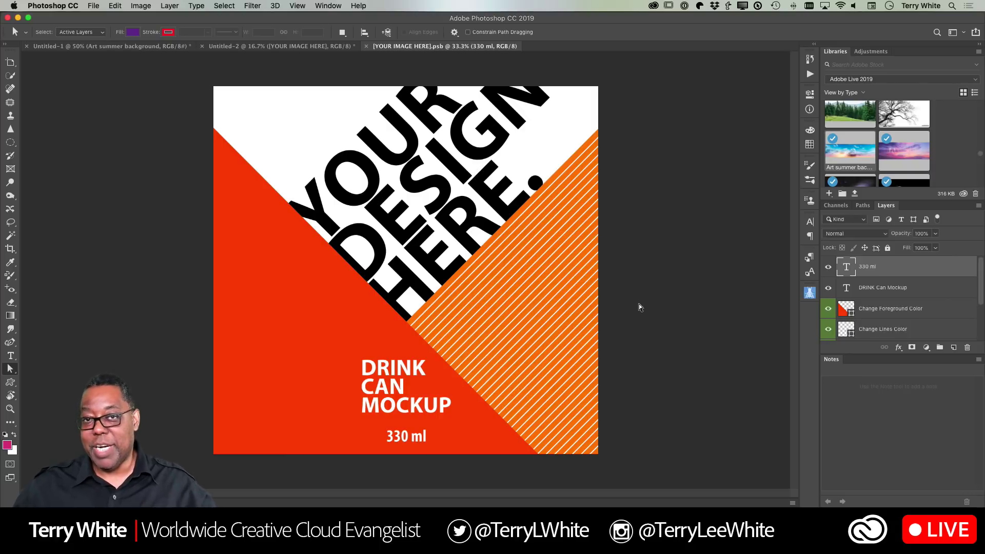
# Step: Examine the label artwork's layers by briefly hiding and showing both Change Foreground Color layers and the Change Lines Color layer
pyautogui.click(844, 313)
pyautogui.click(828, 309)
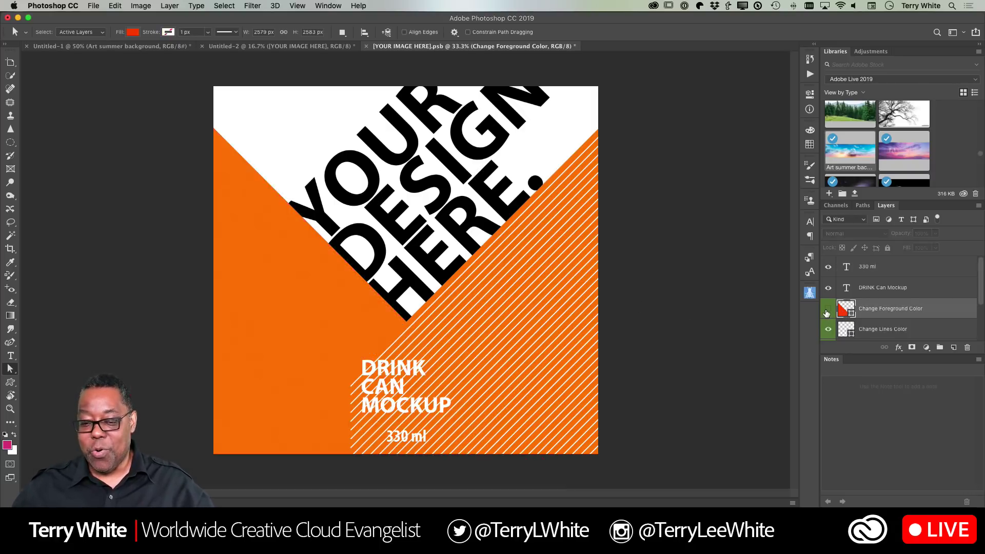
pyautogui.click(828, 310)
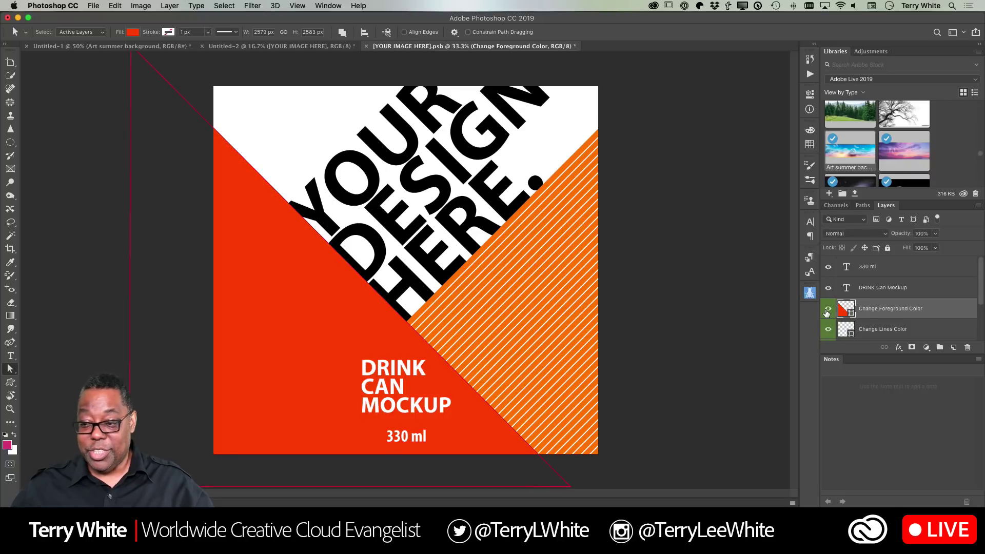
pyautogui.scroll(-3, 849, 333)
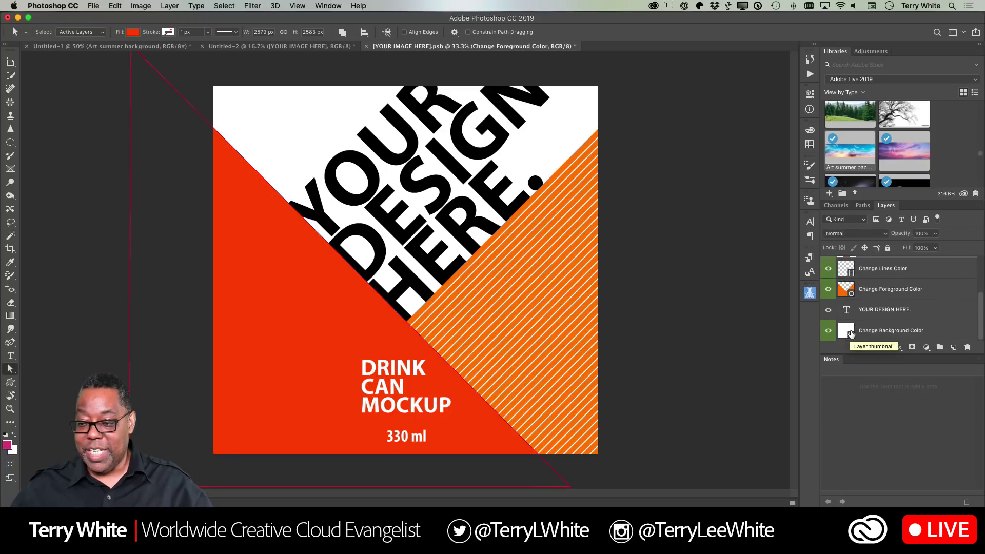
pyautogui.scroll(2, 841, 308)
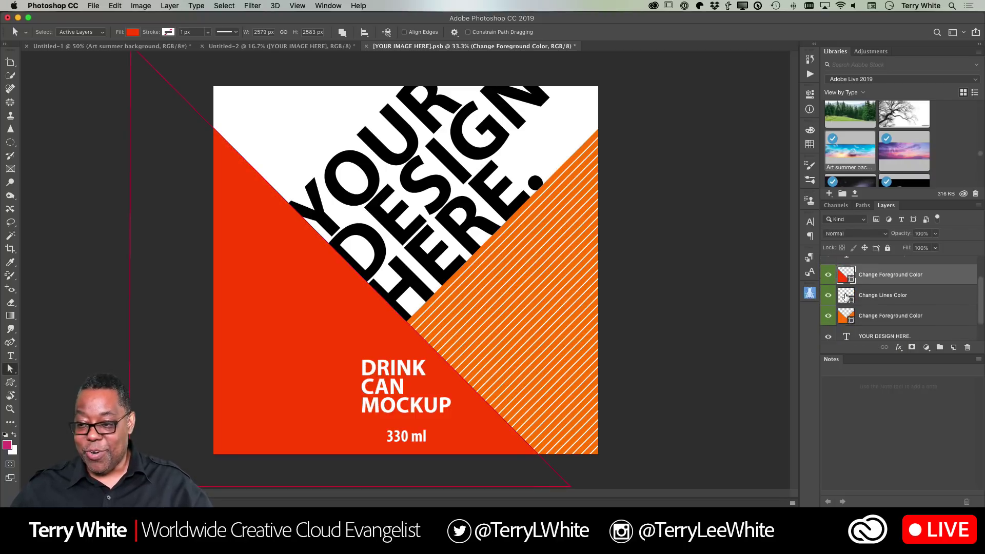
pyautogui.click(828, 314)
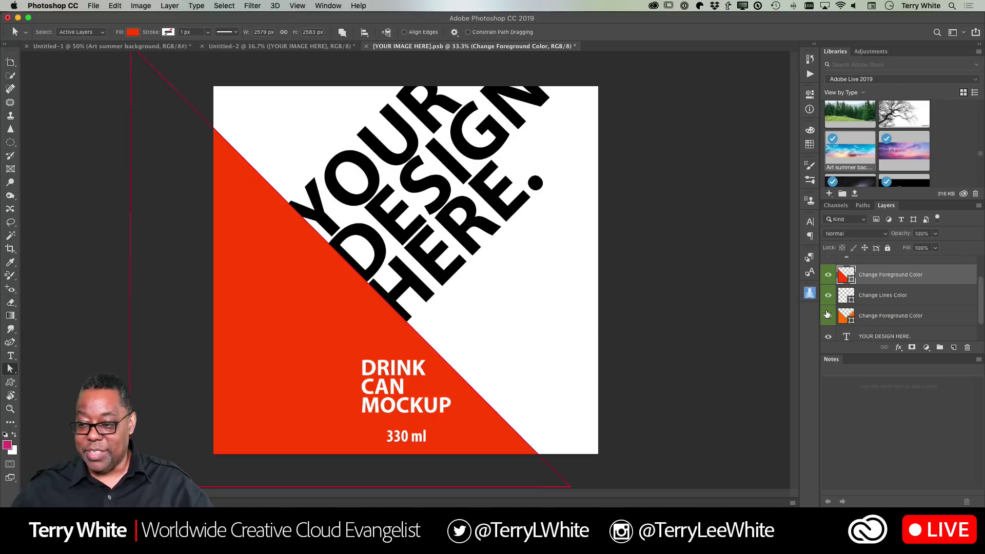
pyautogui.click(828, 314)
pyautogui.click(828, 296)
pyautogui.click(828, 296)
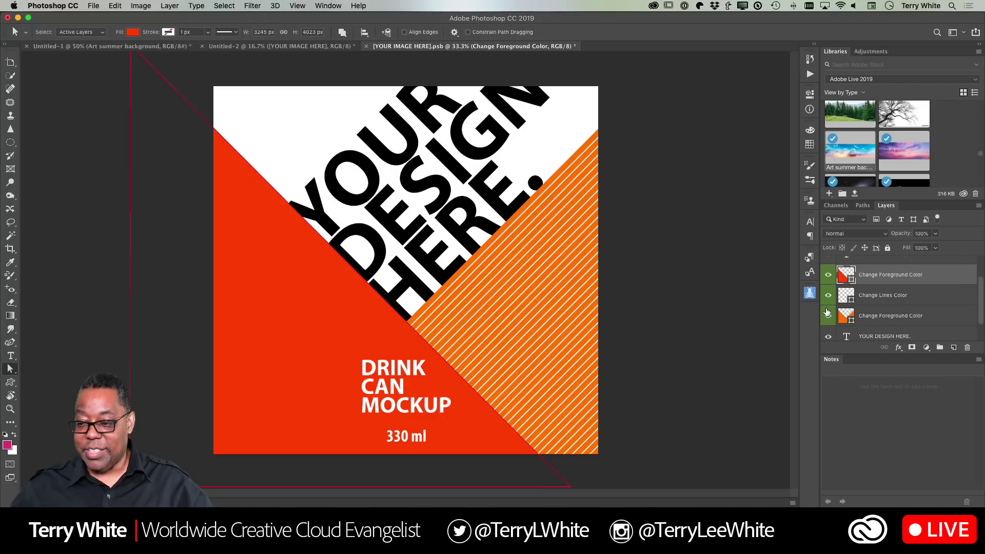
# Step: Briefly hide and show the orange and the red Change Foreground Color layers once more to compare the artwork
pyautogui.click(828, 314)
pyautogui.click(828, 314)
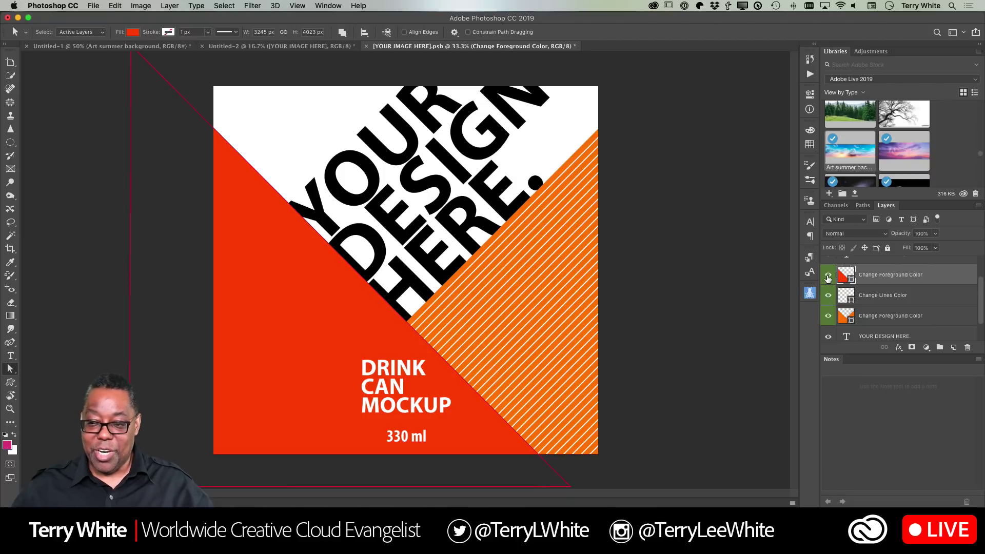
pyautogui.click(829, 276)
pyautogui.click(828, 276)
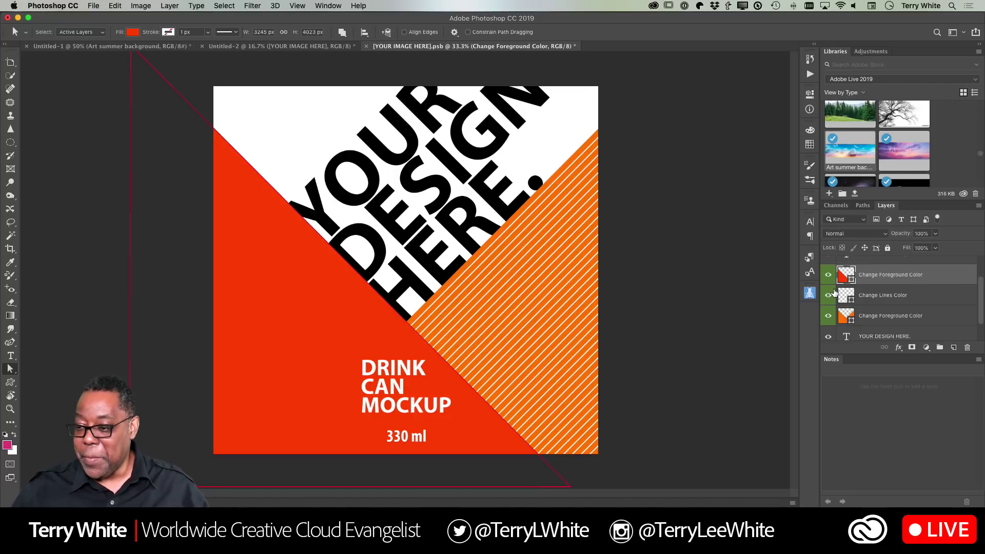
# Step: Set the blend mode of the red Change Foreground Color layer to Multiply and inspect the lines around the DRINK CAN MOCKUP text
pyautogui.click(855, 235)
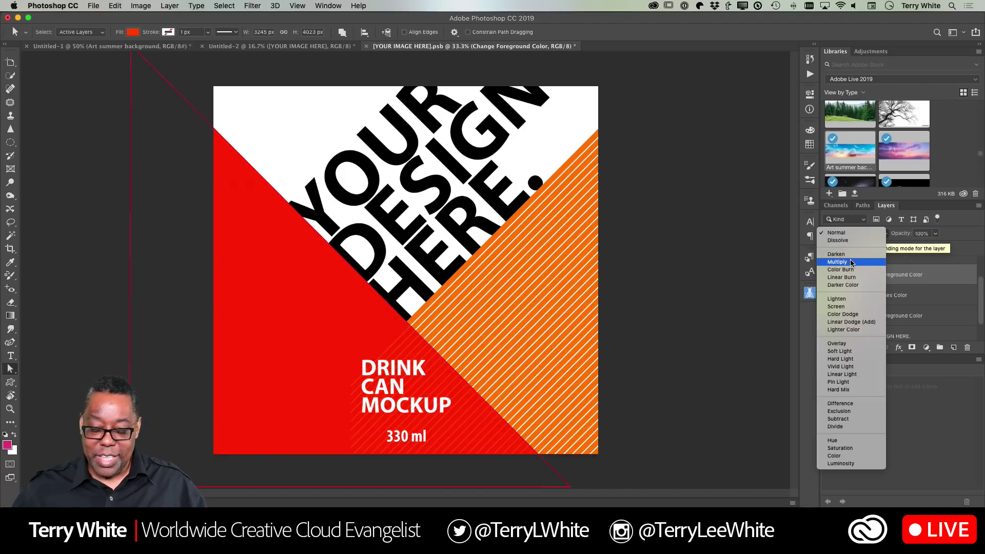
pyautogui.click(851, 262)
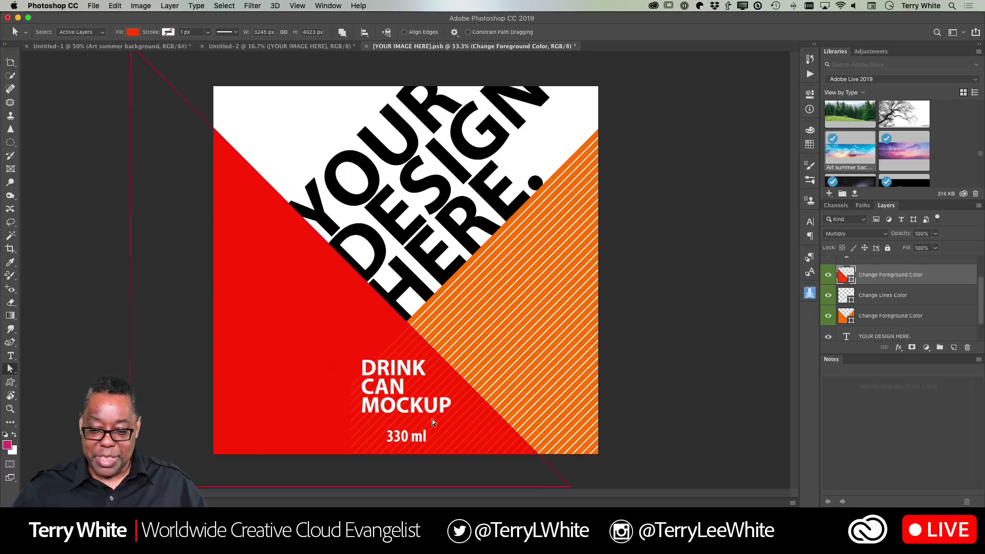
pyautogui.press('super+plus')
pyautogui.press('super+plus')
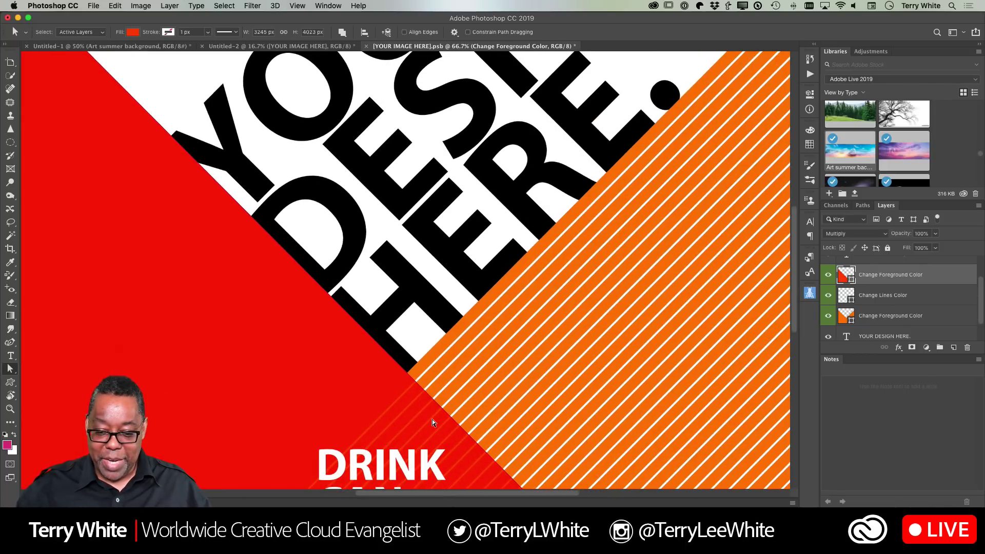
pyautogui.scroll(-5, 432, 420)
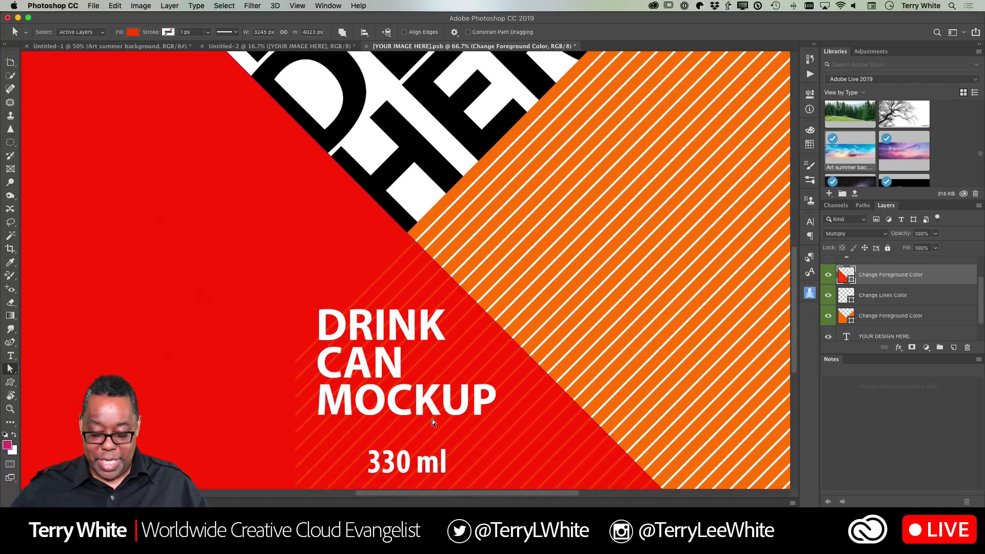
pyautogui.press('super+0')
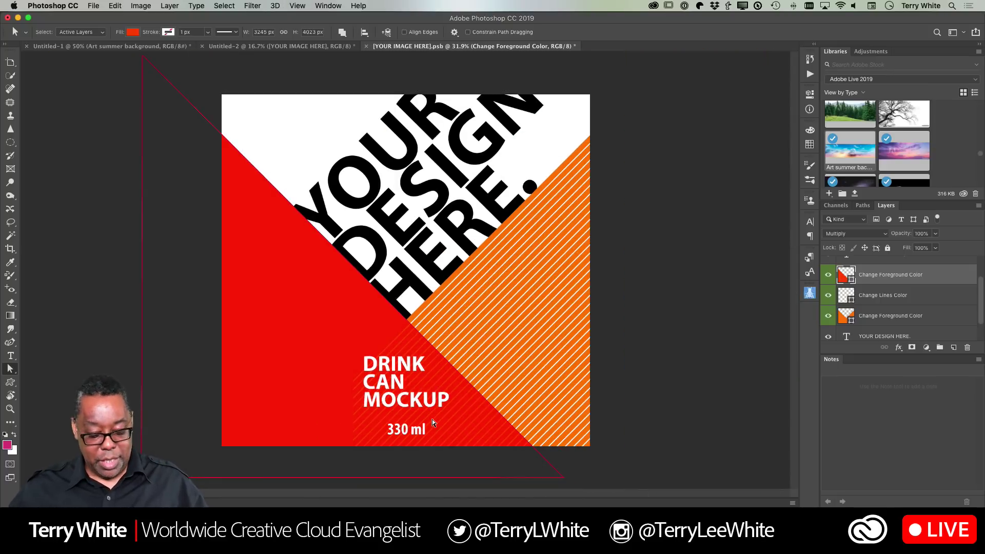
# Step: Close the [YOUR IMAGE HERE] smart object with its changes saved, and inspect the updated label on the 330 ml can
pyautogui.press('super+w')
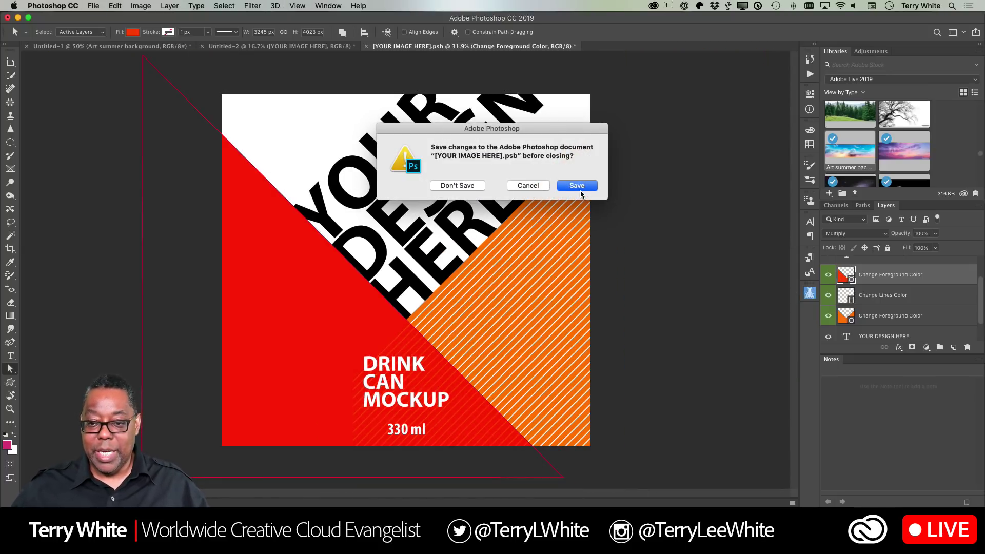
pyautogui.click(577, 186)
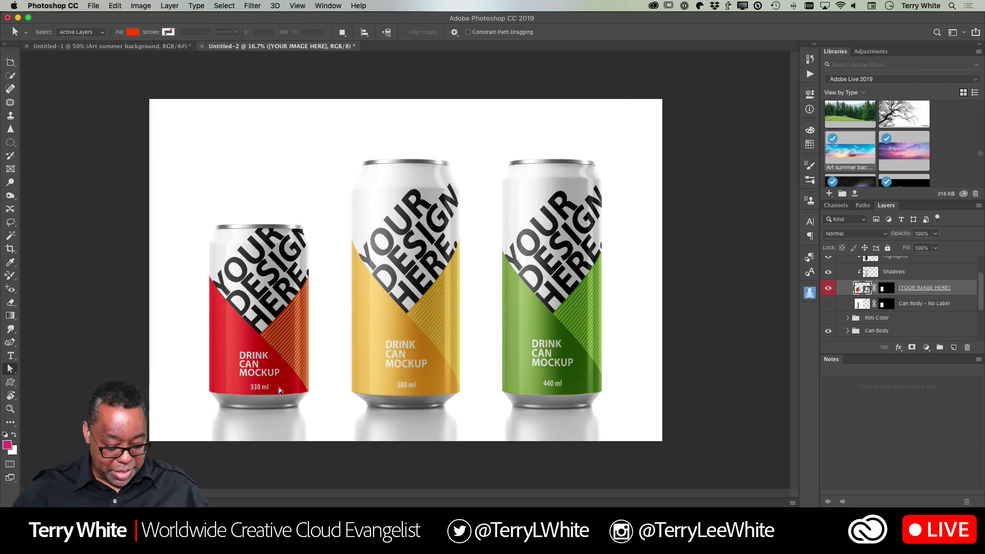
pyautogui.press('z')
pyautogui.moveTo(280, 388); pyautogui.dragTo(307, 407)
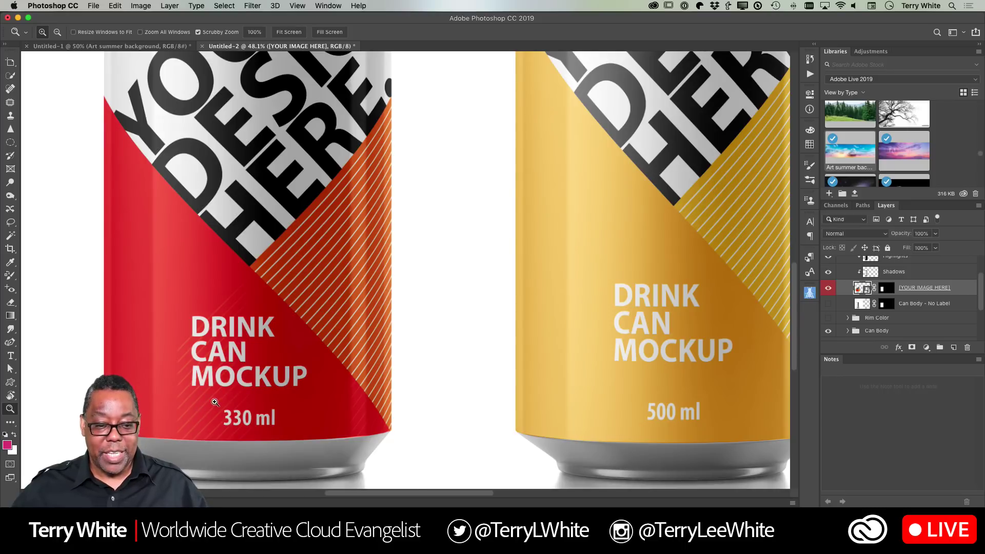
pyautogui.press('super+0')
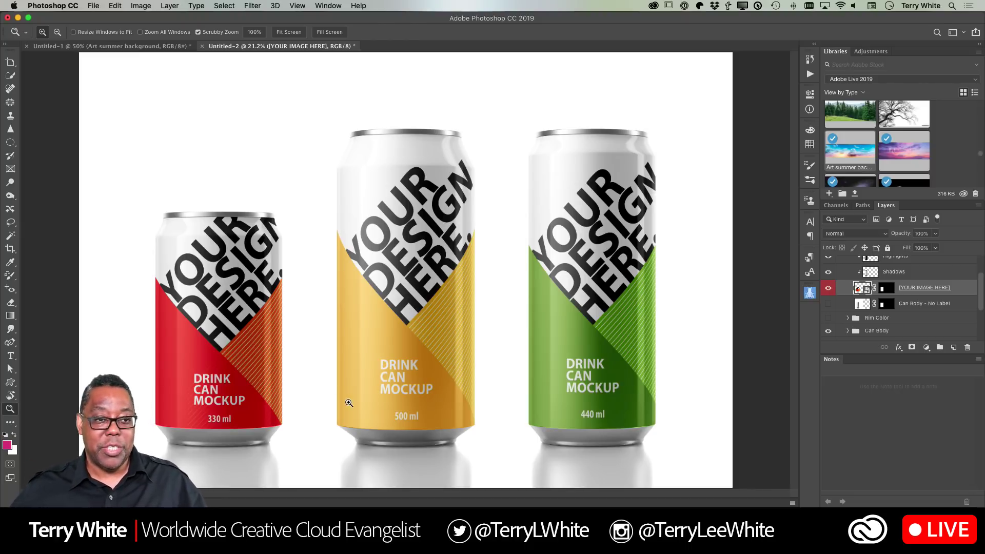
# Step: Open the recent file artist_vimes.psd, and return to the Untitled-1 document with Artboard 2 in view
pyautogui.click(94, 5)
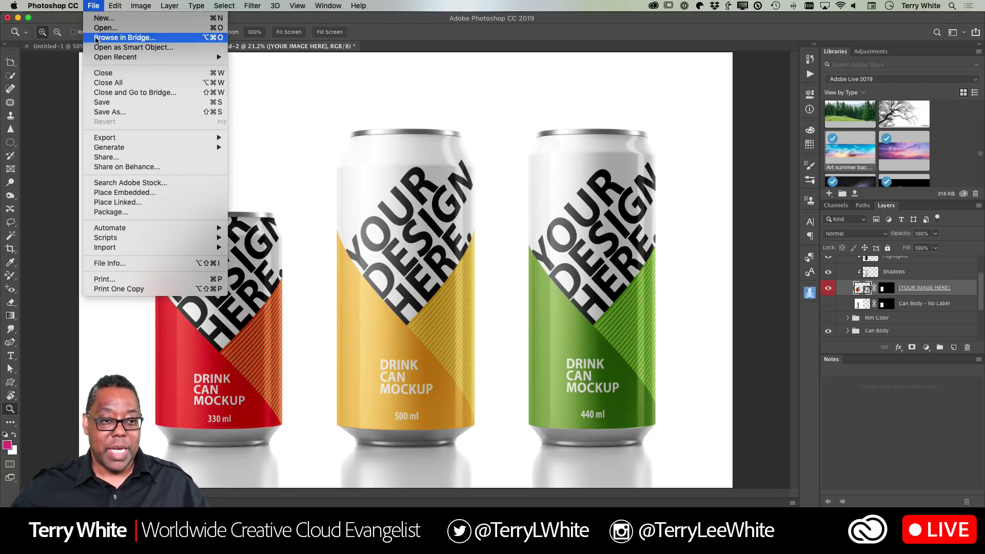
pyautogui.moveTo(104, 57)
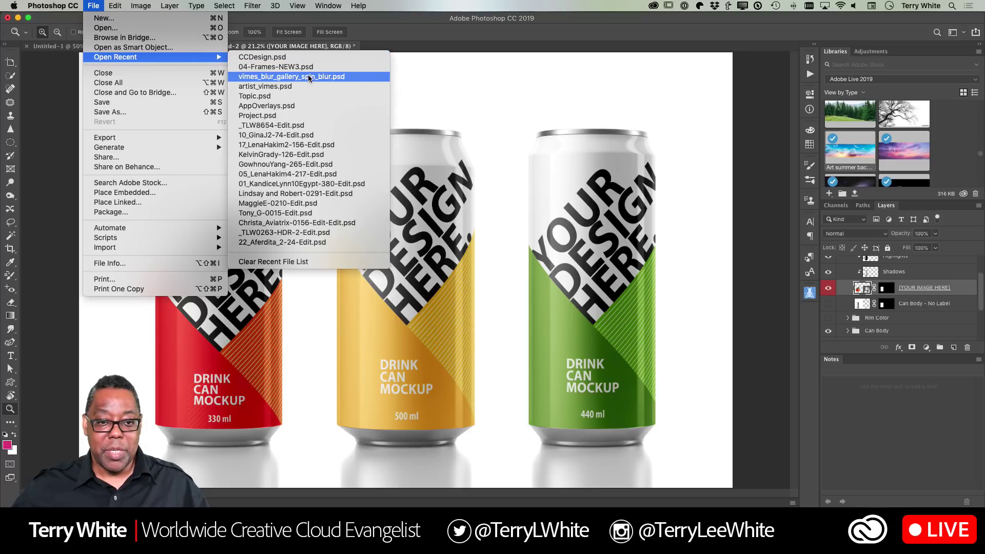
pyautogui.click(297, 87)
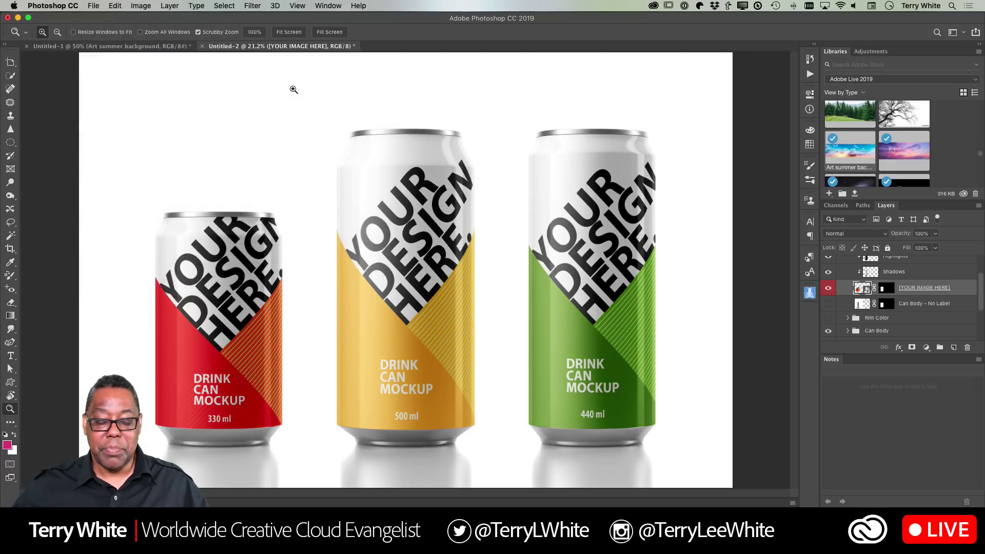
pyautogui.press('super+0')
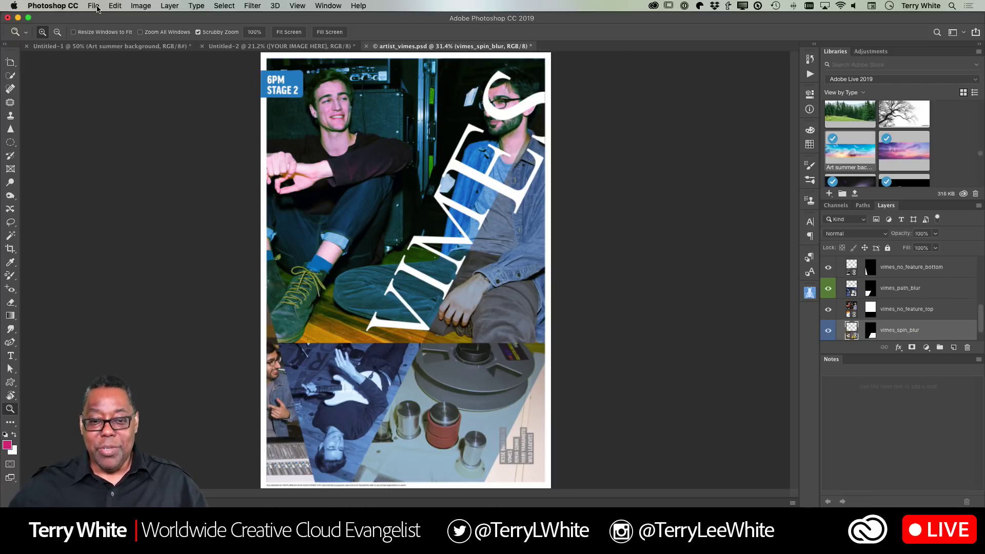
pyautogui.press('super+Tab')
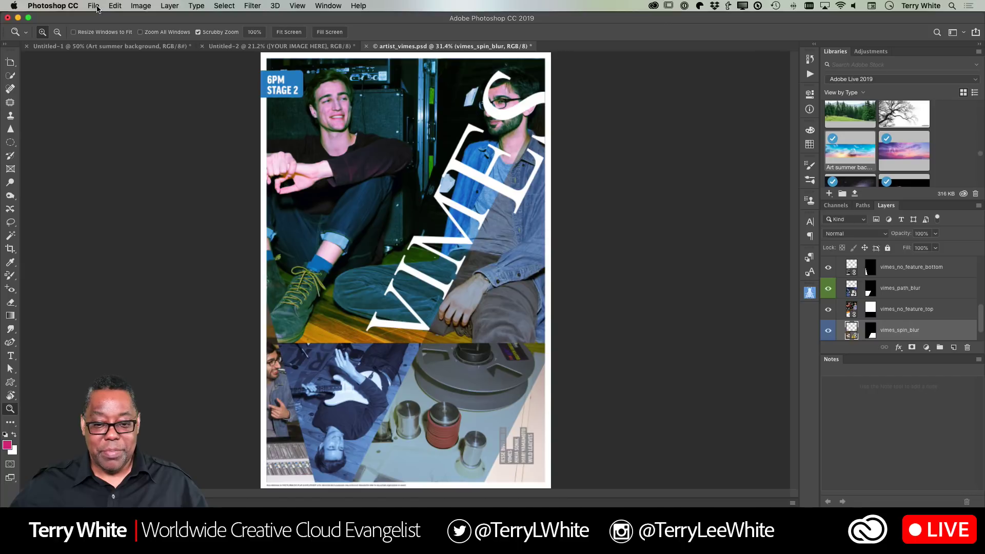
pyautogui.hotkey('ctrl', 'Tab')
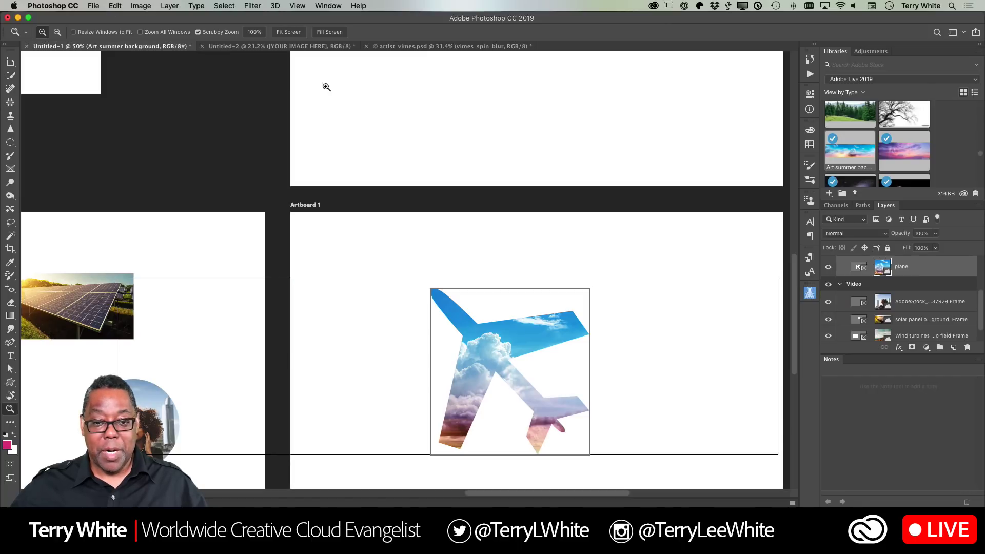
pyautogui.scroll(1, 441, 135)
pyautogui.scroll(3, 440, 134)
pyautogui.hscroll(3, 441, 135)
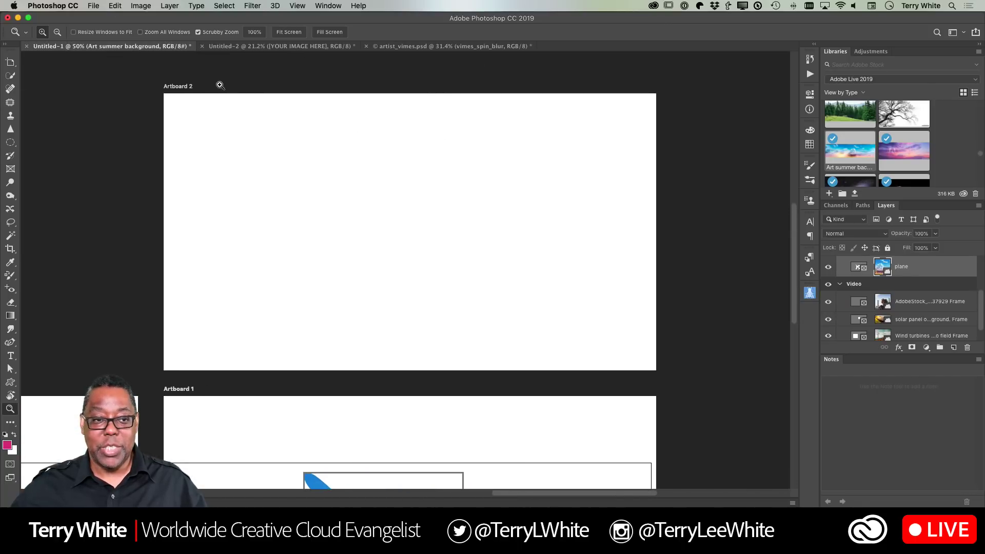
# Step: Try to place Day09-Resizing.jpg from the Desktop as an embedded image while the plane frame is selected, and undo it
pyautogui.click(94, 6)
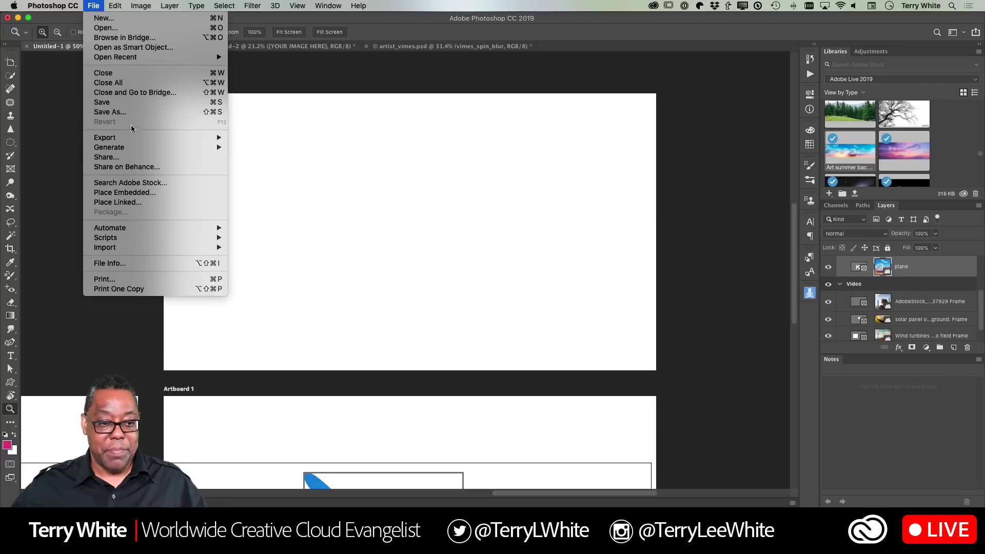
pyautogui.click(156, 193)
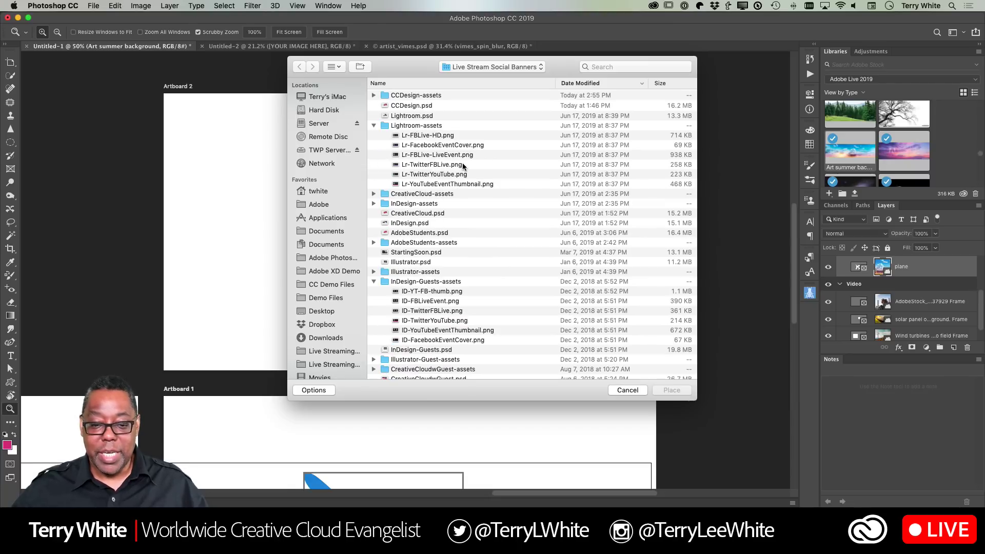
pyautogui.press('super+shift+d')
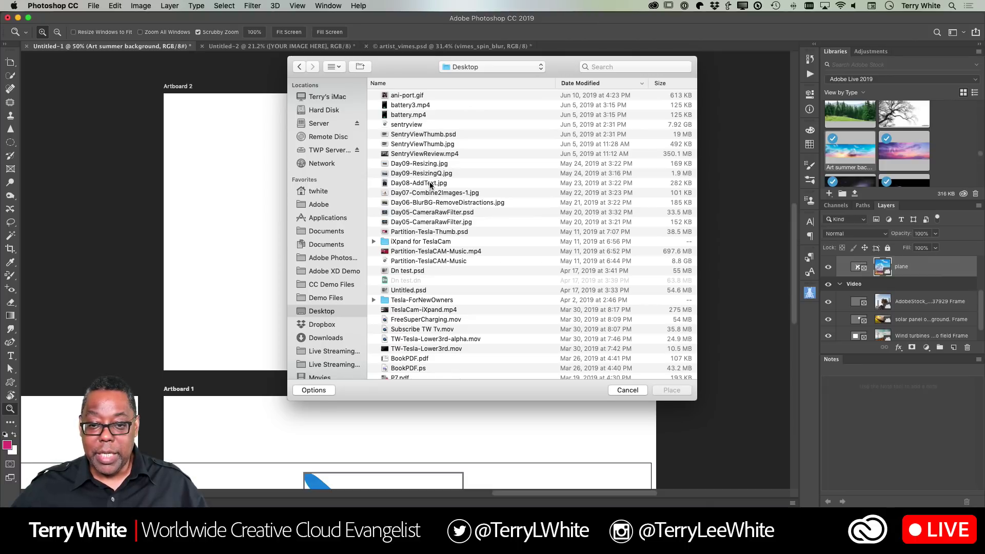
pyautogui.click(432, 164)
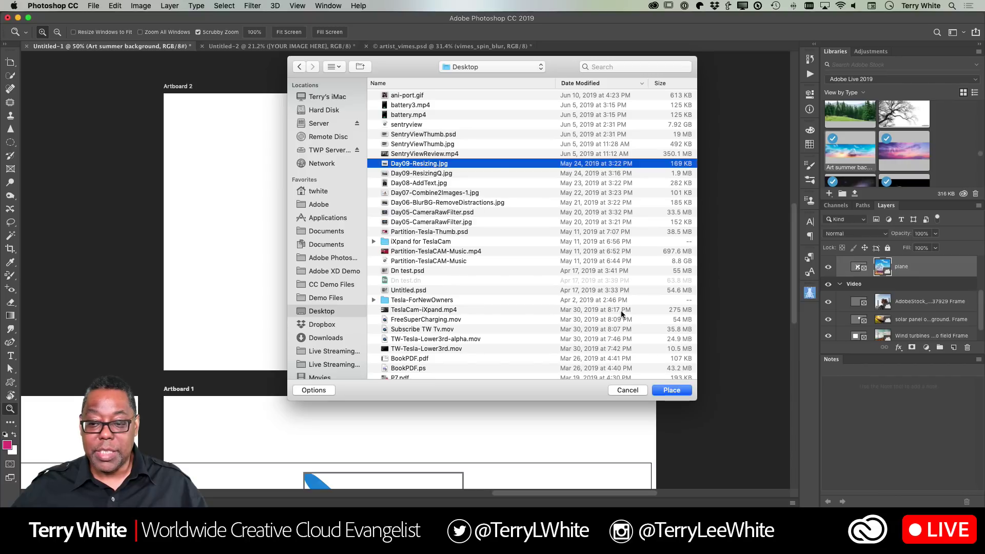
pyautogui.click(673, 391)
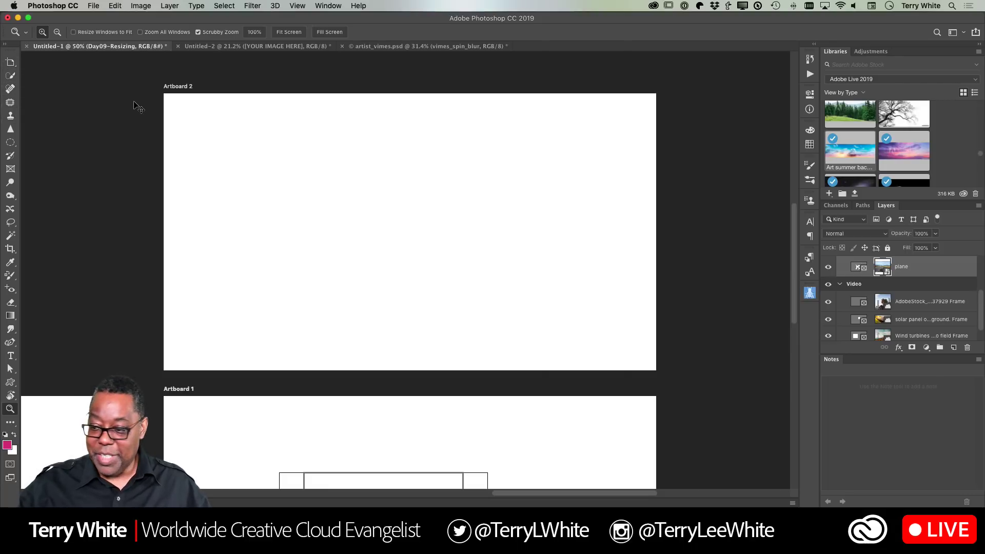
pyautogui.press('super+0')
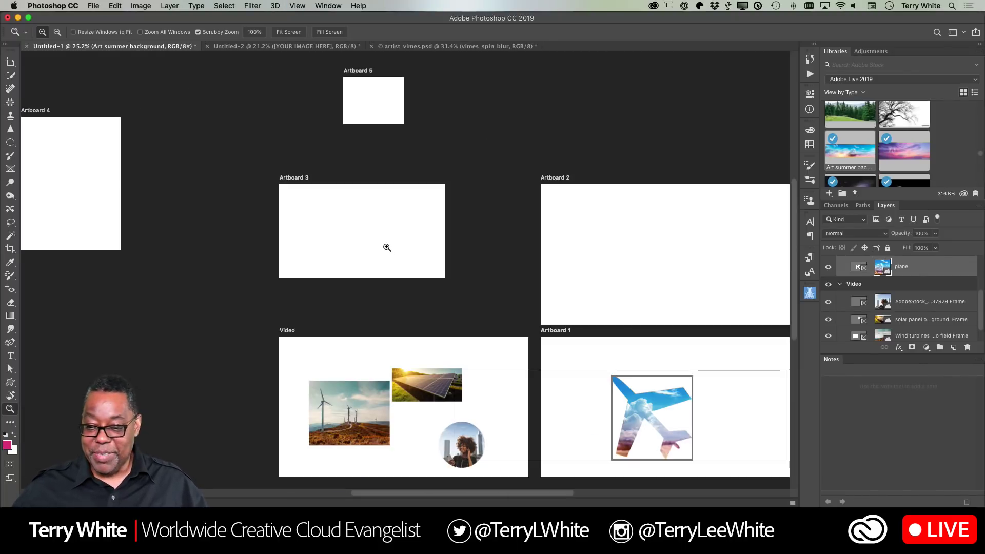
# Step: Add a new empty layer above the plane frame in Artboard 1 and switch to the Move tool
pyautogui.click(10, 63)
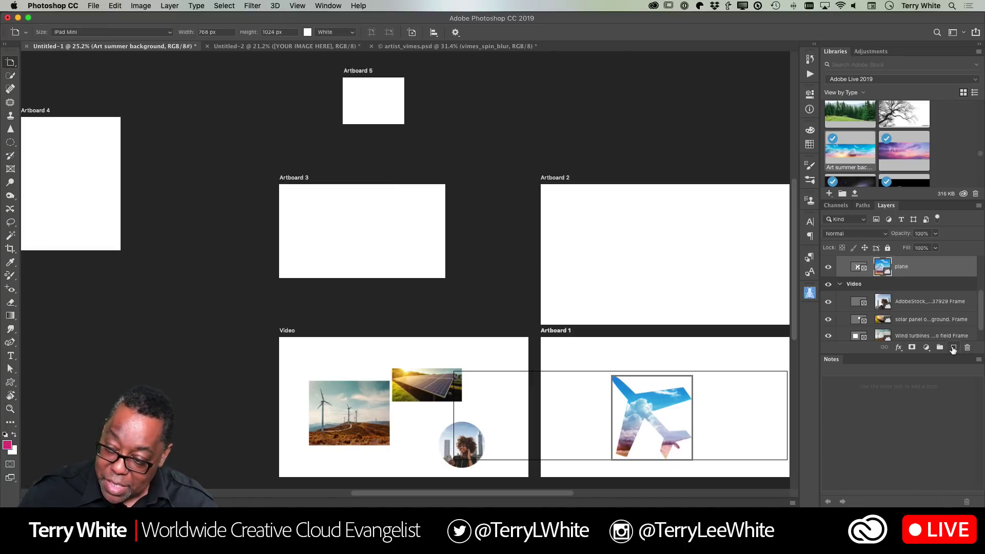
pyautogui.click(953, 347)
pyautogui.press('v')
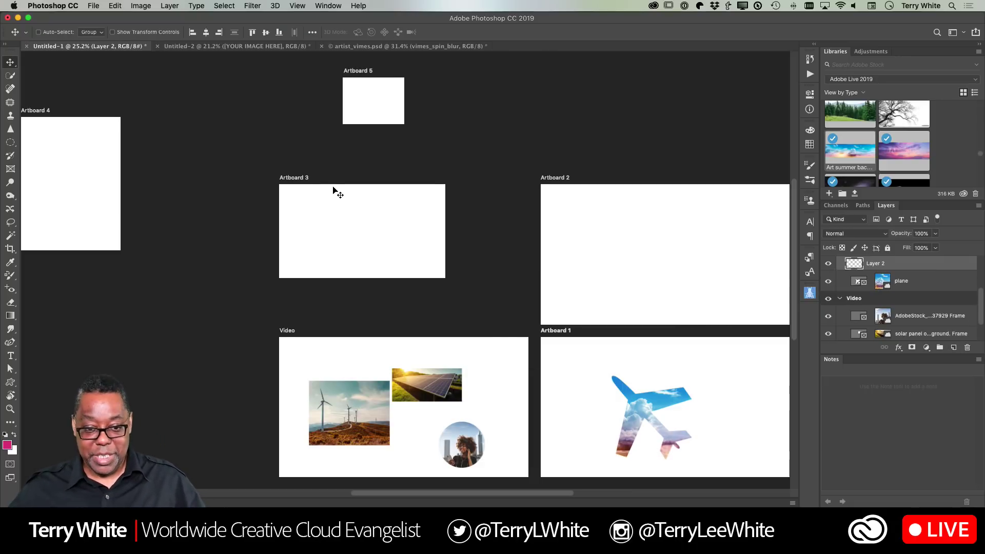
# Step: Place Day09-Resizing.jpg from the Desktop as an embedded image on Artboard 2 at its default size
pyautogui.hscroll(10, 333, 191)
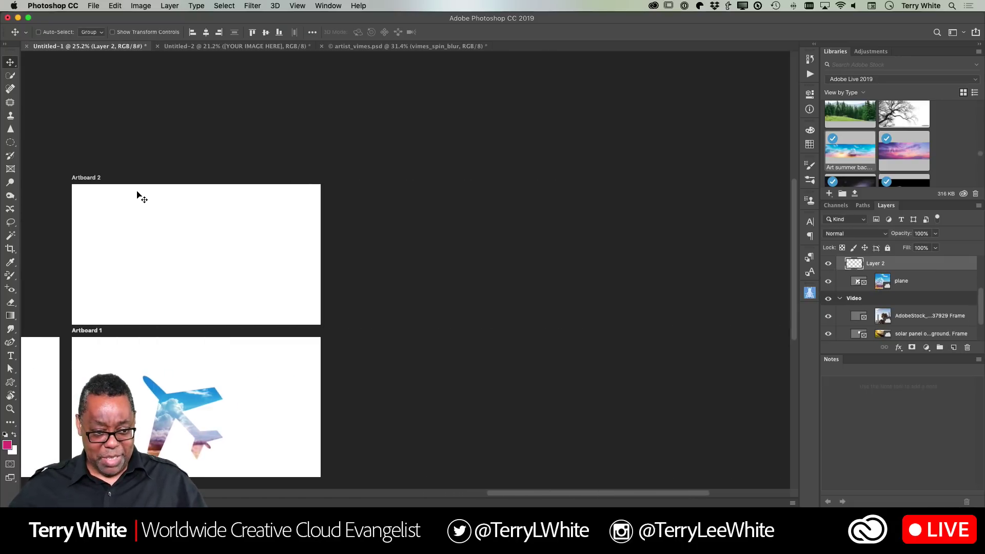
pyautogui.scroll(3, 138, 197)
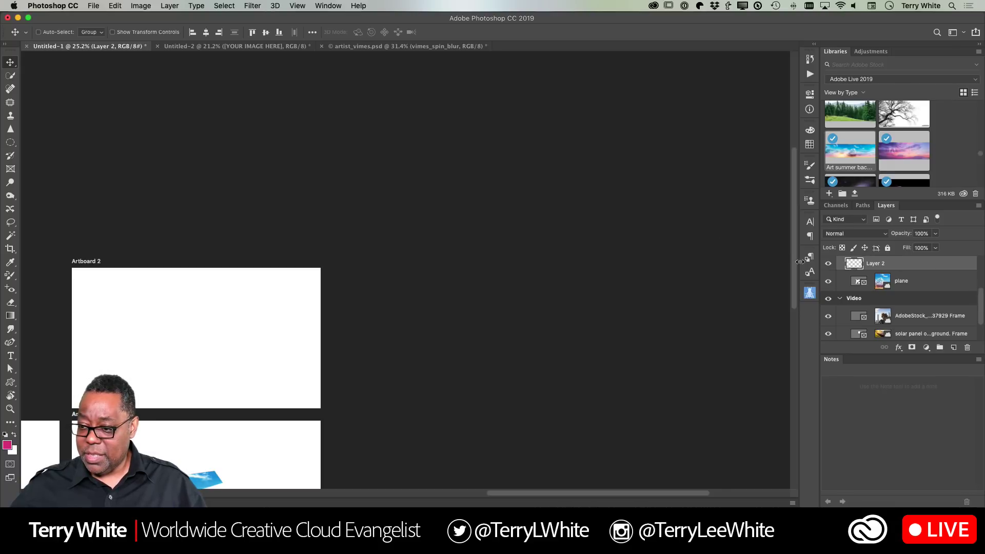
pyautogui.scroll(-2, 843, 281)
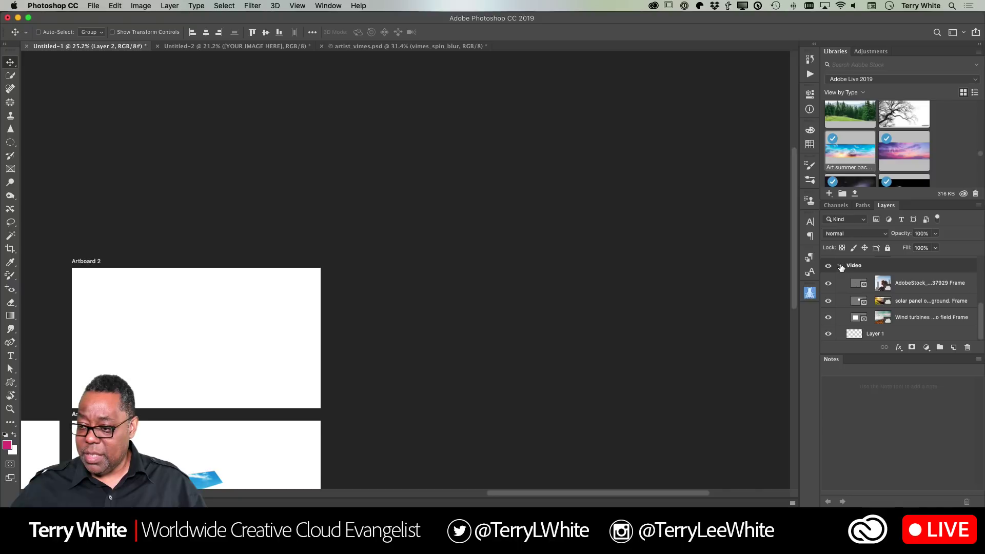
pyautogui.click(839, 265)
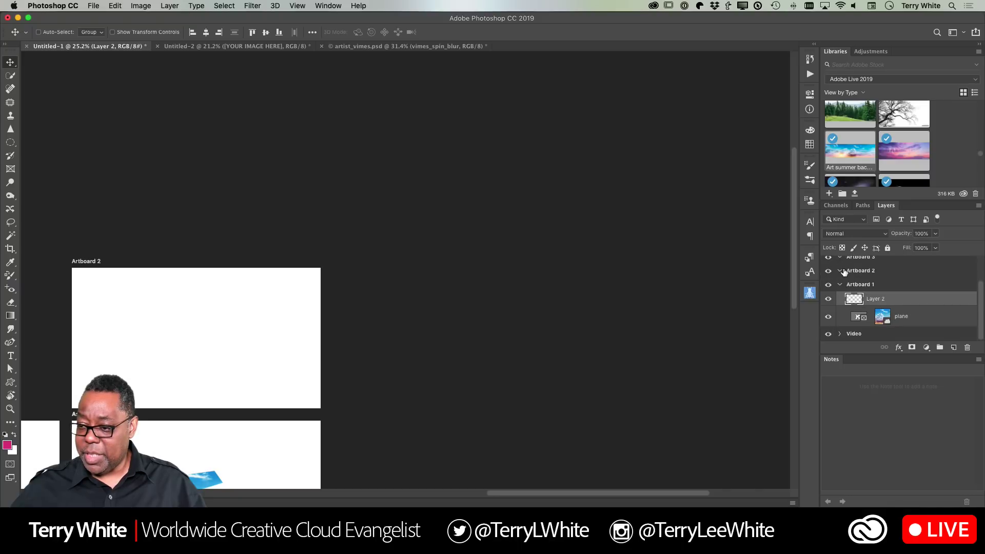
pyautogui.click(851, 271)
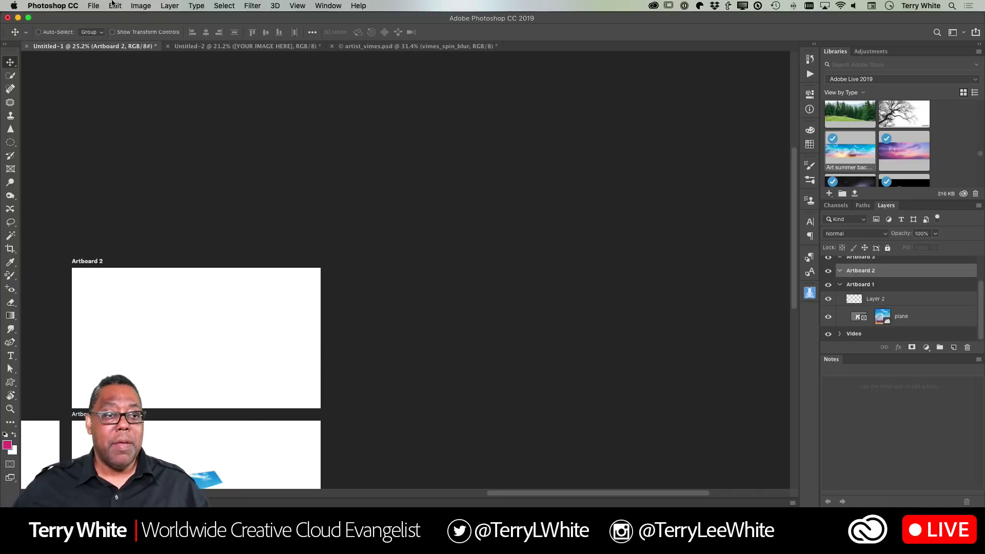
pyautogui.click(92, 6)
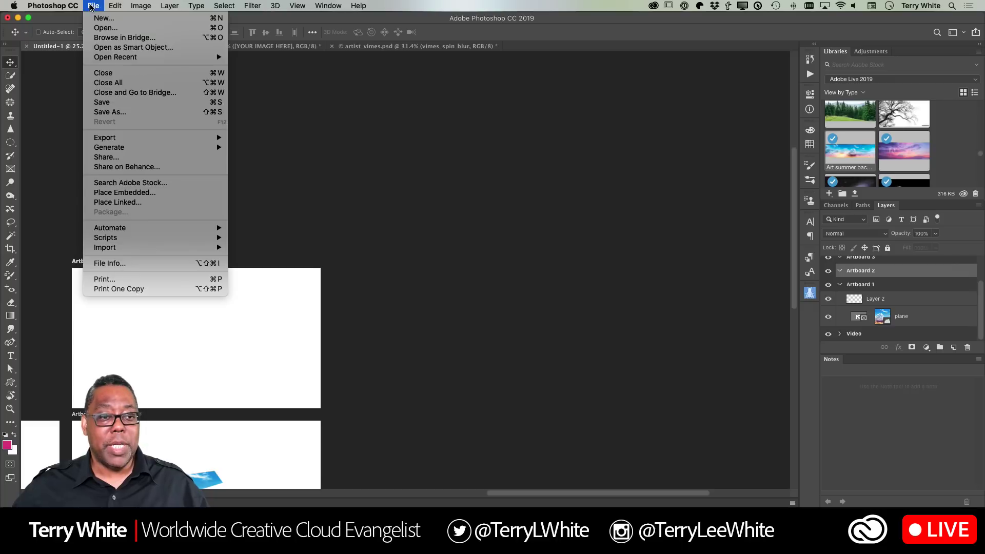
pyautogui.click(135, 196)
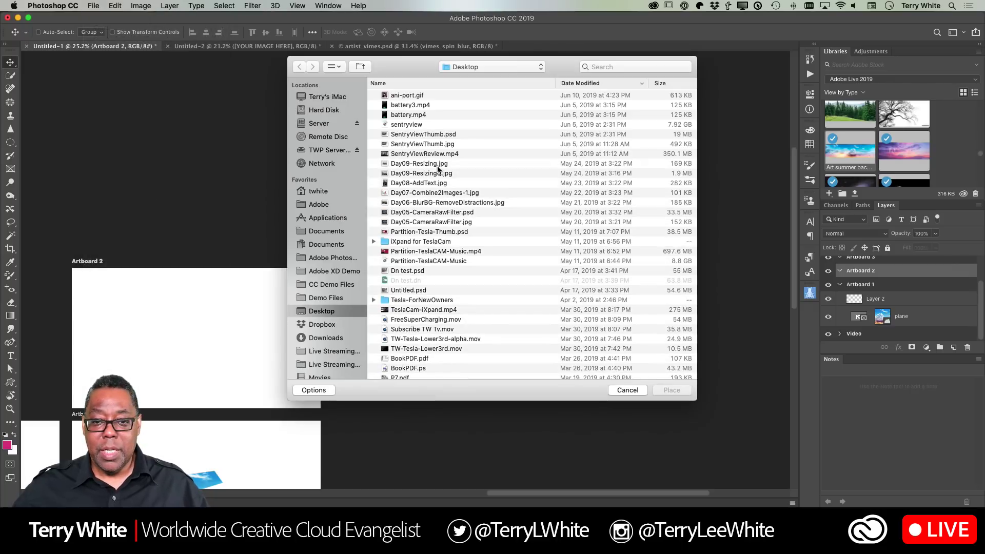
pyautogui.doubleClick(426, 164)
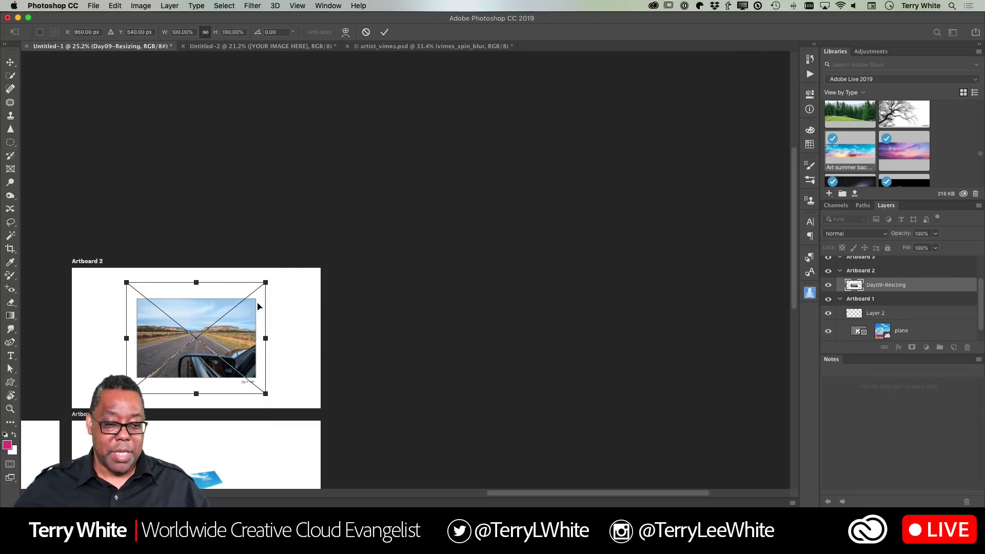
pyautogui.press('Return')
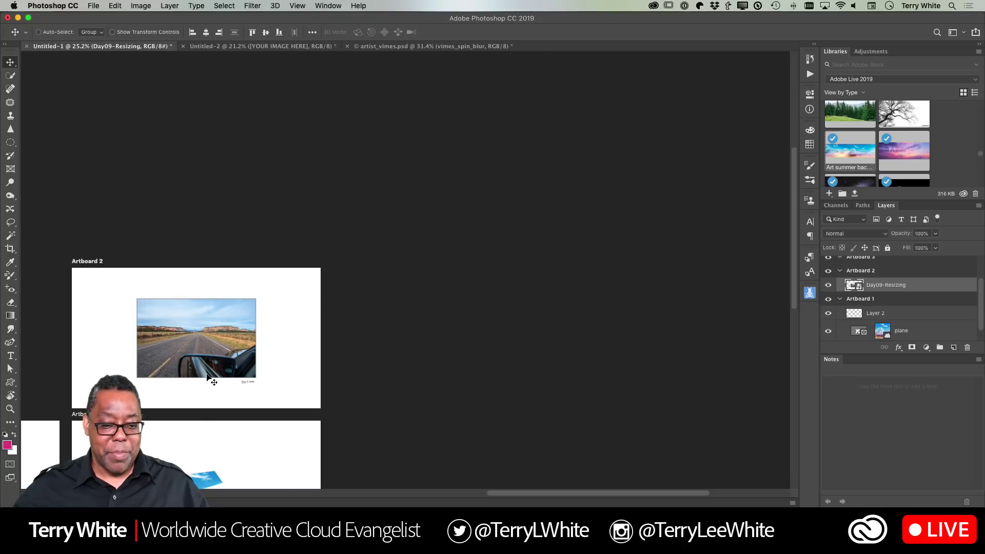
# Step: Move the placed Day09-Resizing image toward the left side of Artboard 2
pyautogui.moveTo(195, 299); pyautogui.dragTo(140, 313)
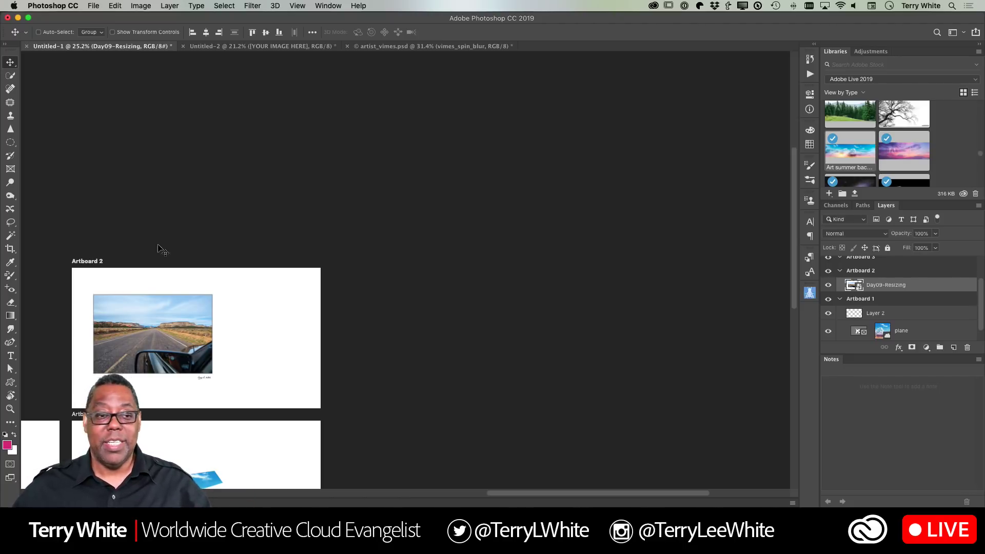
pyautogui.click(93, 6)
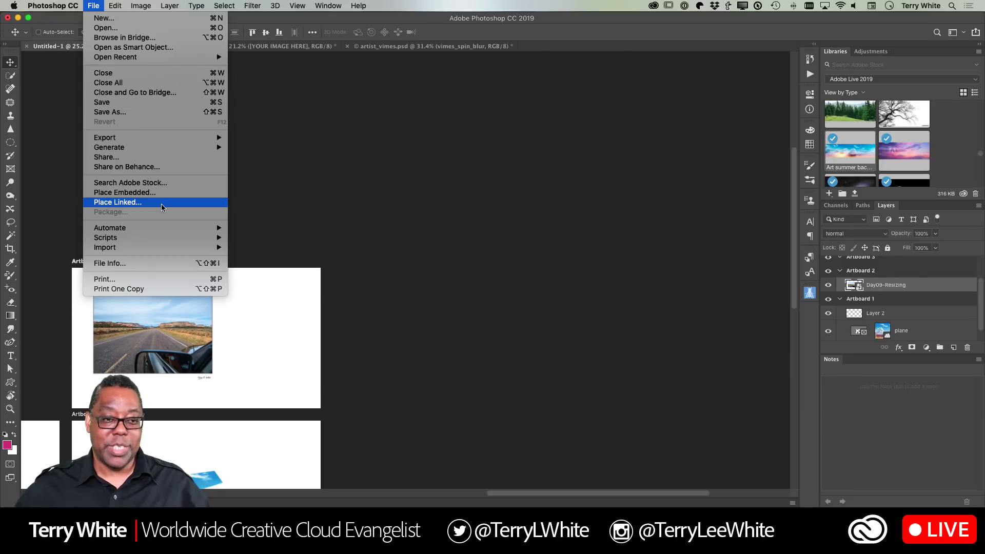
pyautogui.click(93, 6)
pyautogui.click(93, 4)
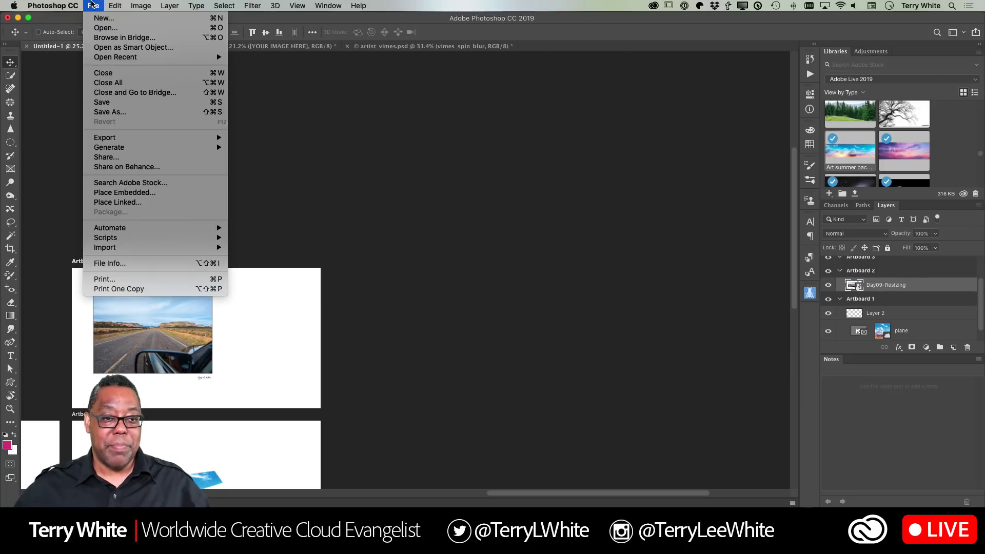
pyautogui.click(93, 4)
# Step: Switch to artist_vimes.psd, check the vimes_spin_blur layer by toggling its visibility, and open its smart object contents
pyautogui.press('super+grave')
pyautogui.hotkey('ctrl', 'Tab')
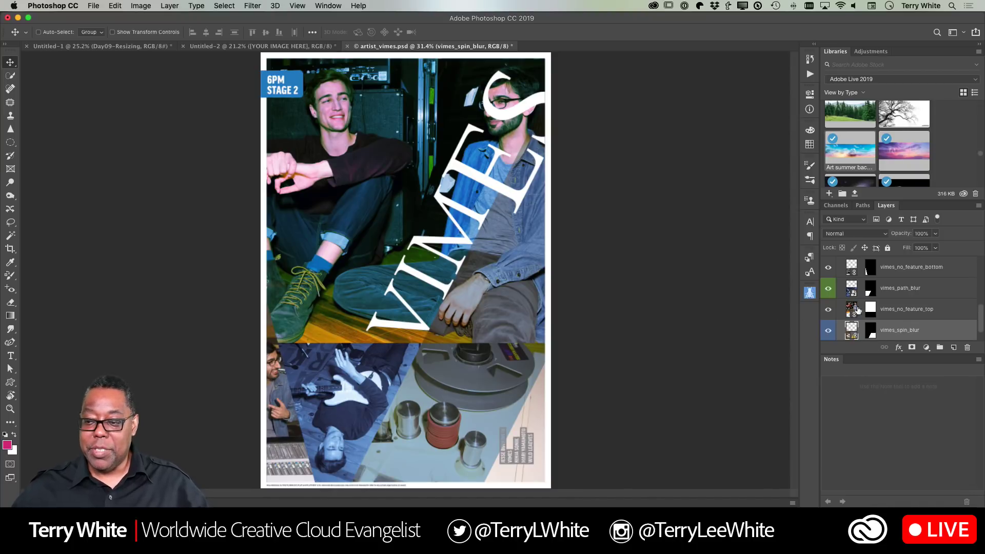
pyautogui.click(830, 332)
pyautogui.click(830, 333)
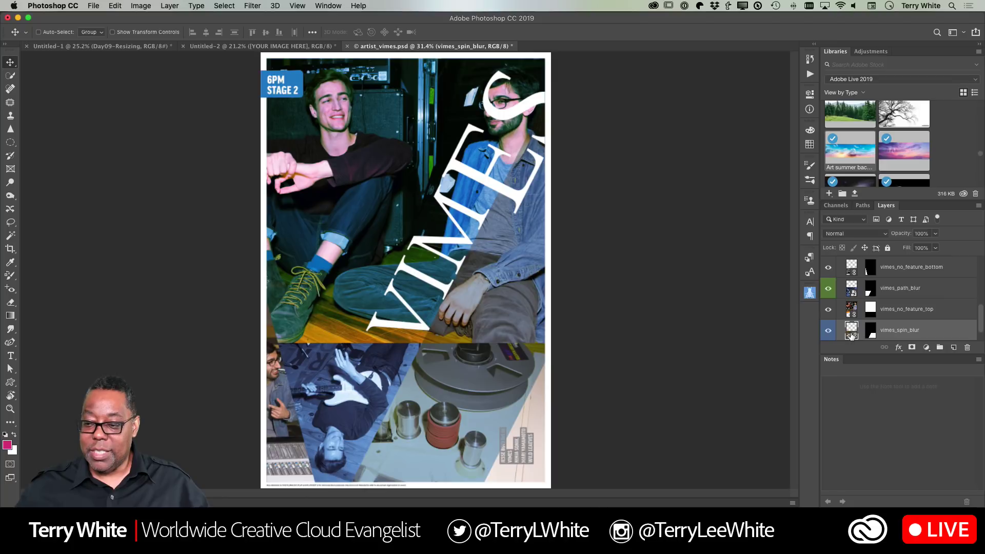
pyautogui.doubleClick(850, 333)
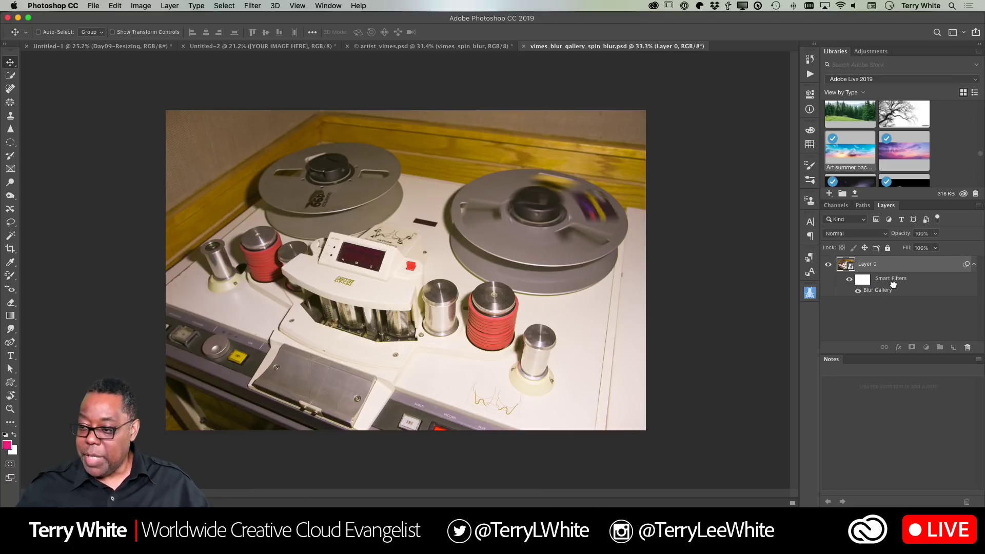
# Step: Delete the smart filters from Layer 0 and start a new Spin Blur centered on the right-hand tape reel
pyautogui.moveTo(892, 285); pyautogui.dragTo(967, 347)
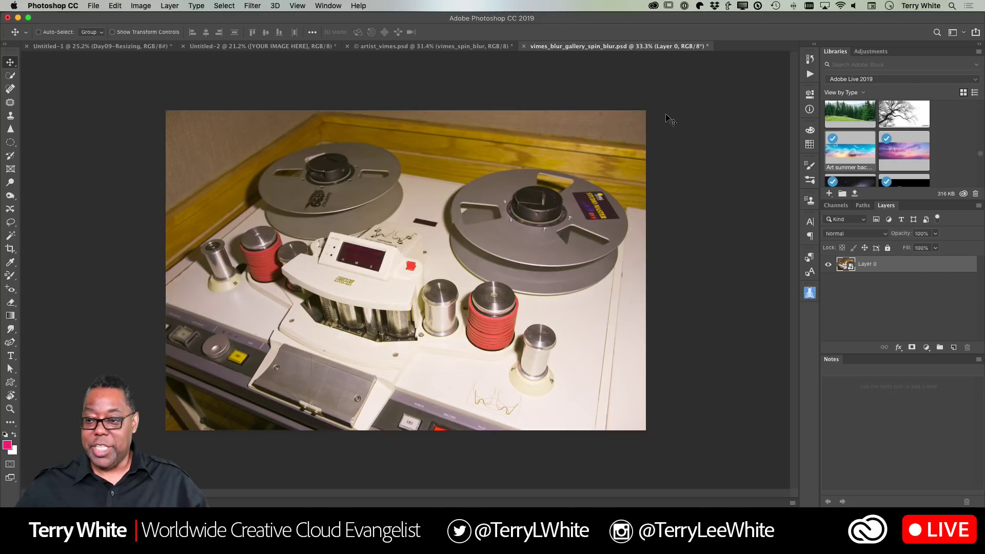
pyautogui.click(253, 5)
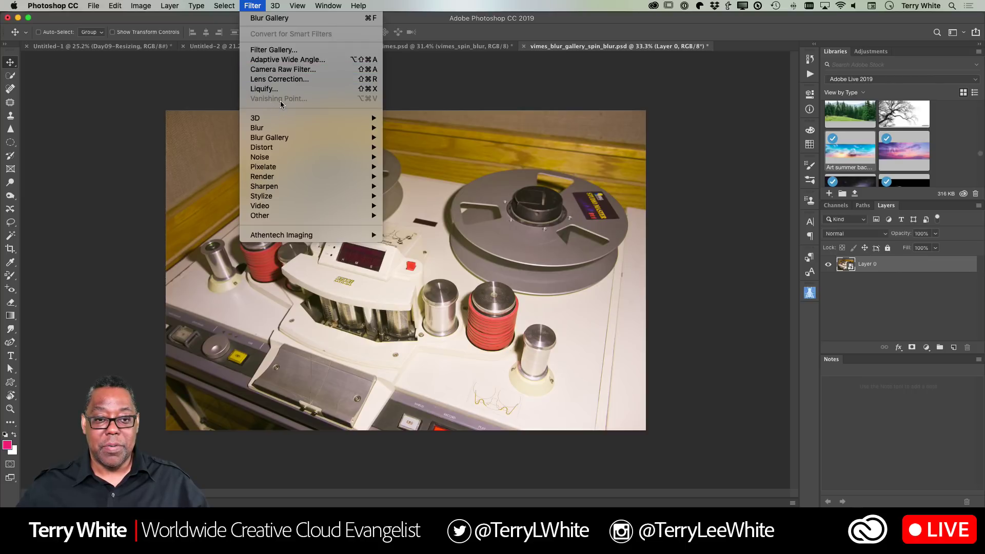
pyautogui.moveTo(284, 138)
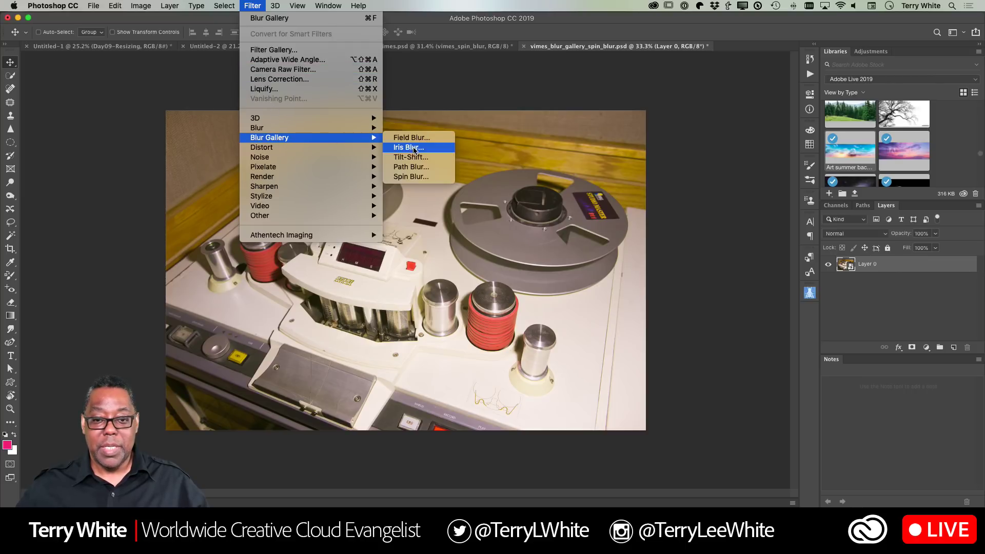
pyautogui.click(414, 177)
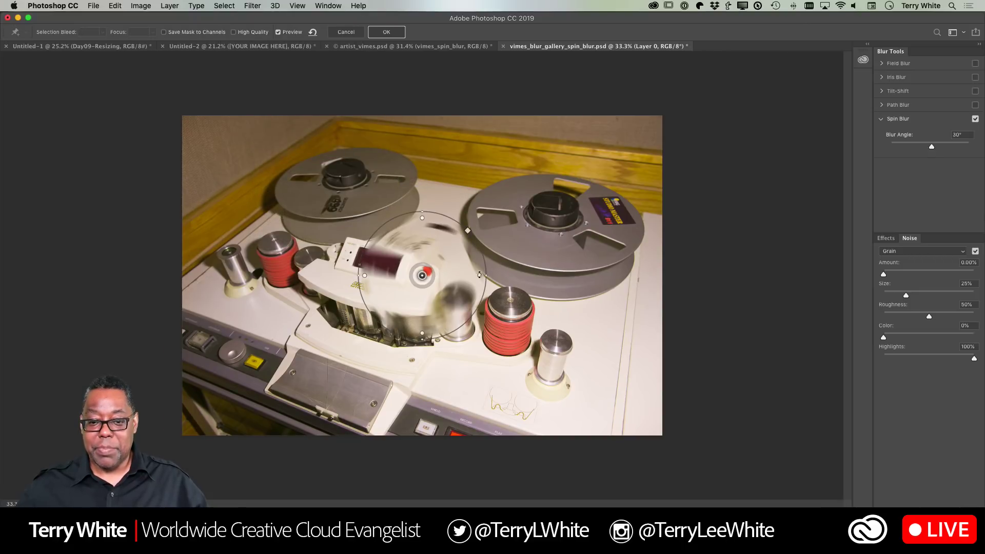
pyautogui.moveTo(424, 277); pyautogui.dragTo(420, 280)
pyautogui.moveTo(422, 275); pyautogui.dragTo(558, 217)
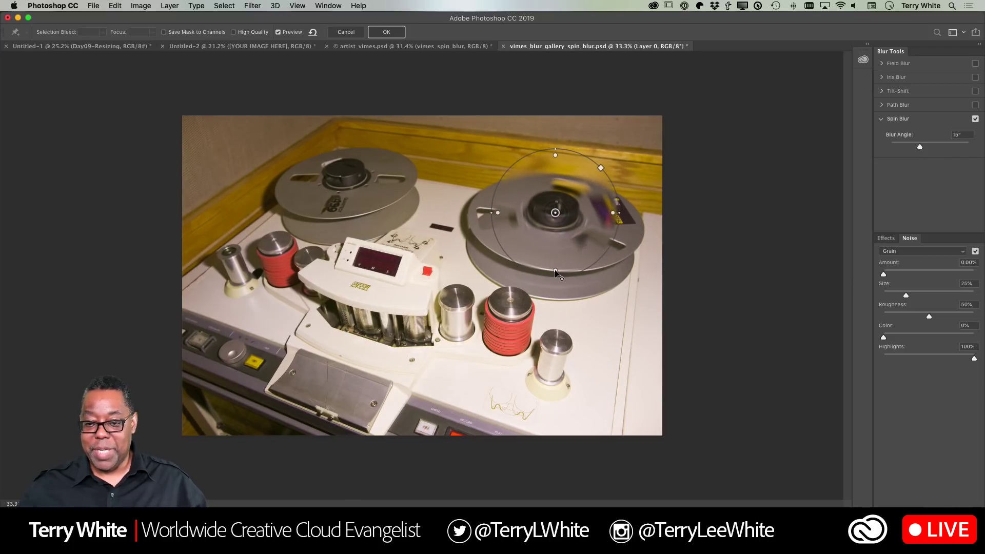
# Step: Reshape the spin blur ellipse to fit the right-hand reel, set the blur angle to 25°, and apply the filter
pyautogui.moveTo(555, 271); pyautogui.dragTo(556, 256)
pyautogui.moveTo(557, 266); pyautogui.dragTo(557, 257)
pyautogui.moveTo(490, 220)
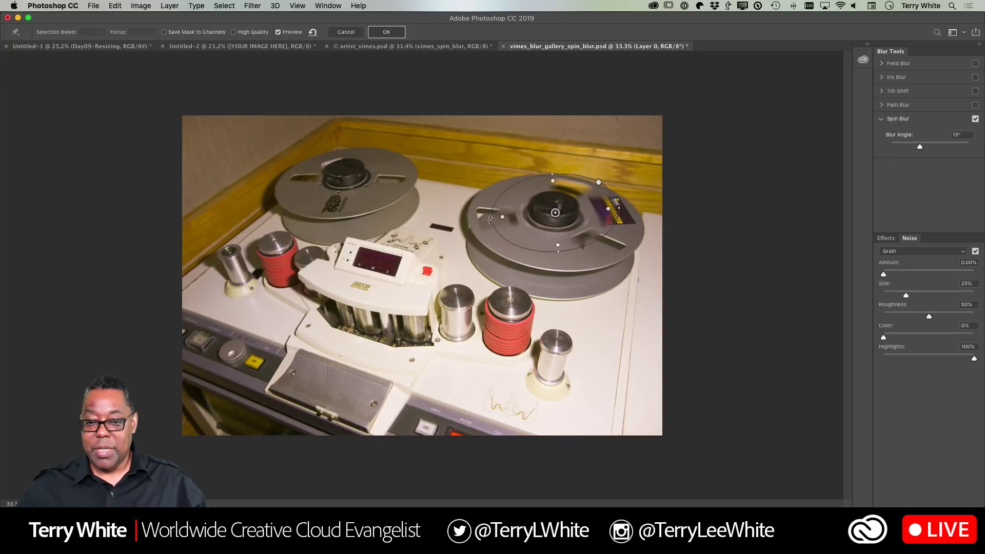
pyautogui.moveTo(493, 219); pyautogui.dragTo(473, 225)
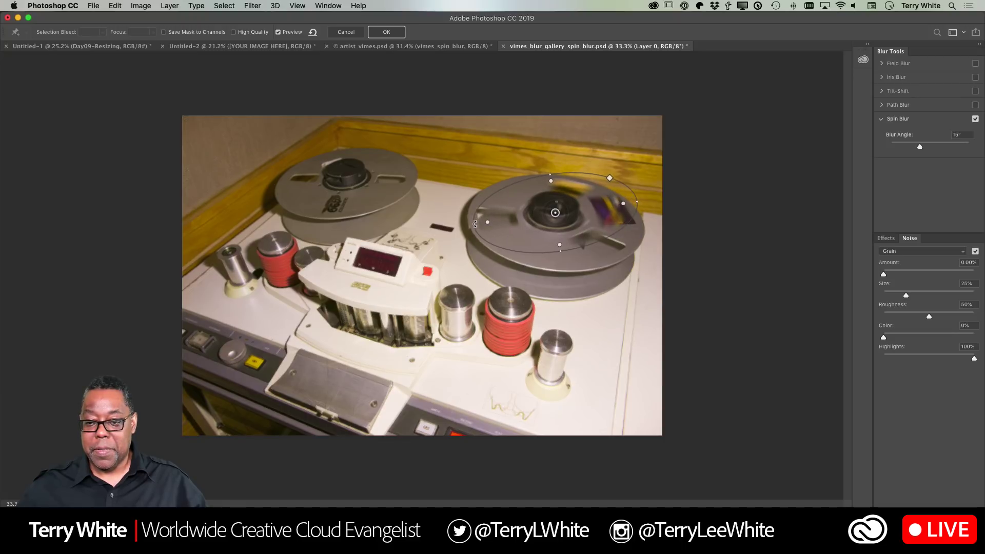
pyautogui.moveTo(640, 203); pyautogui.dragTo(574, 220)
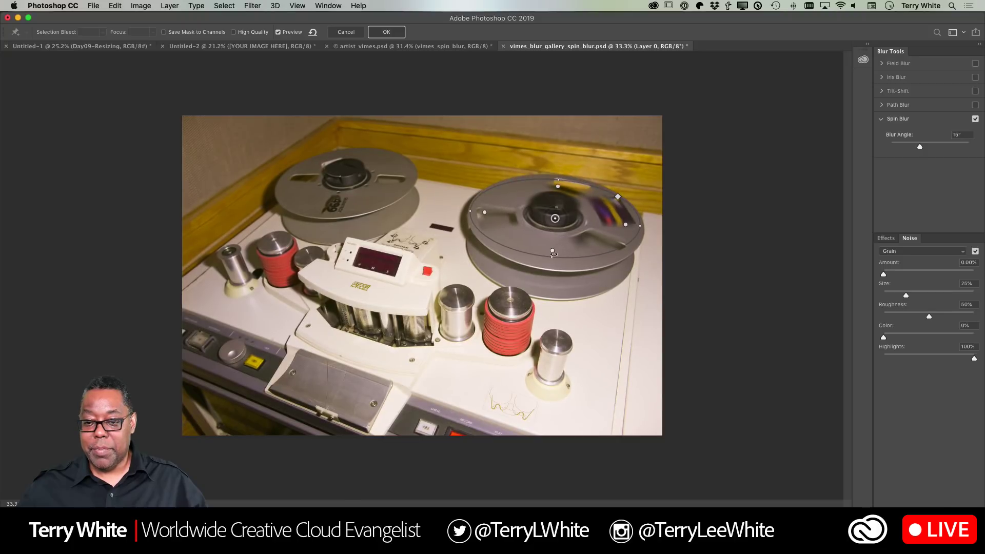
pyautogui.moveTo(553, 256); pyautogui.dragTo(552, 262)
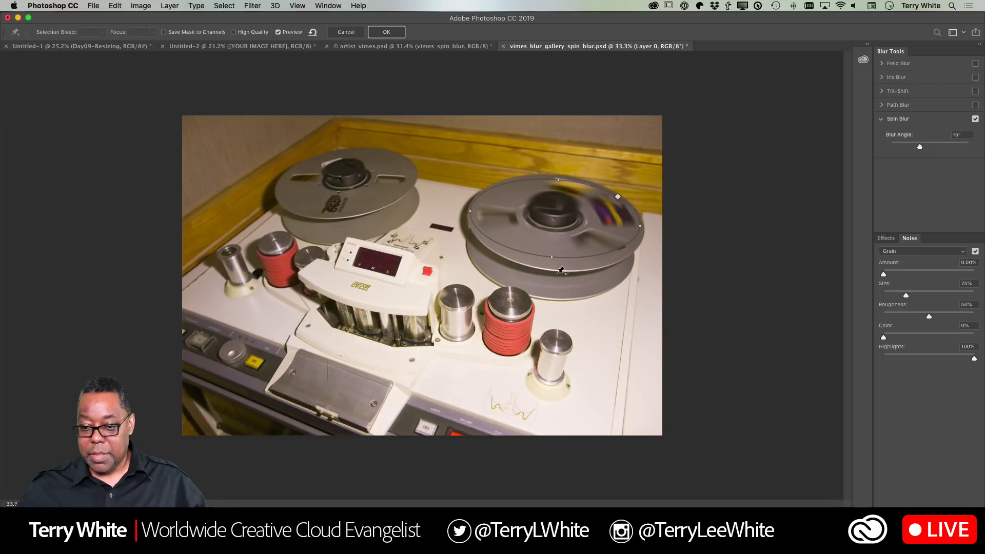
pyautogui.moveTo(552, 257); pyautogui.dragTo(562, 224)
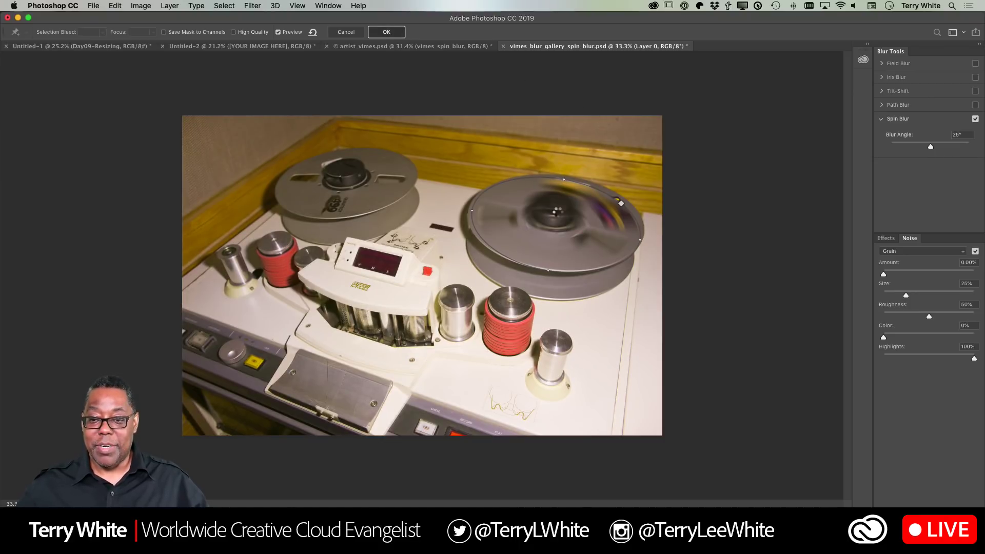
pyautogui.press('Return')
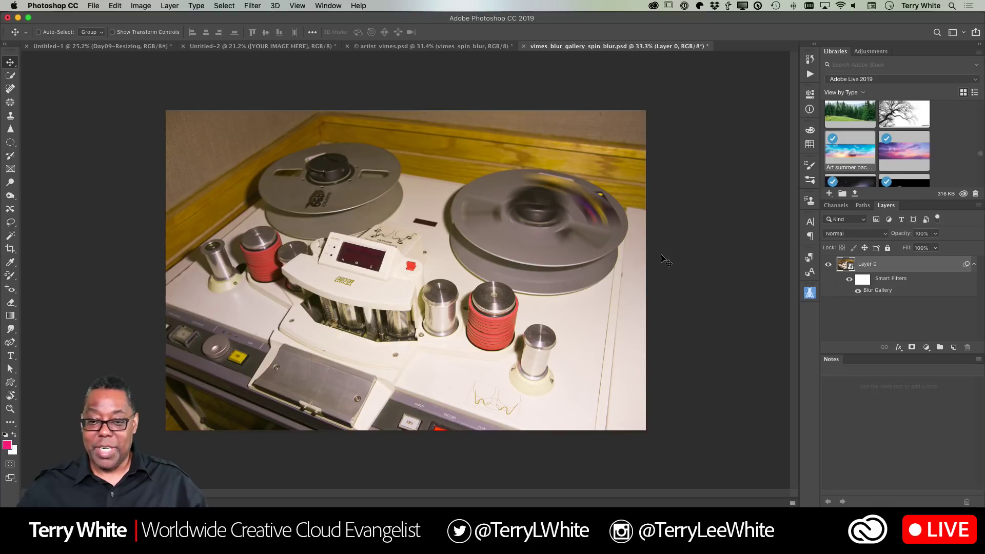
# Step: Toggle the smart filters off and on to compare, then save and close vimes_blur_gallery_spin_blur.psd
pyautogui.click(849, 280)
pyautogui.click(849, 279)
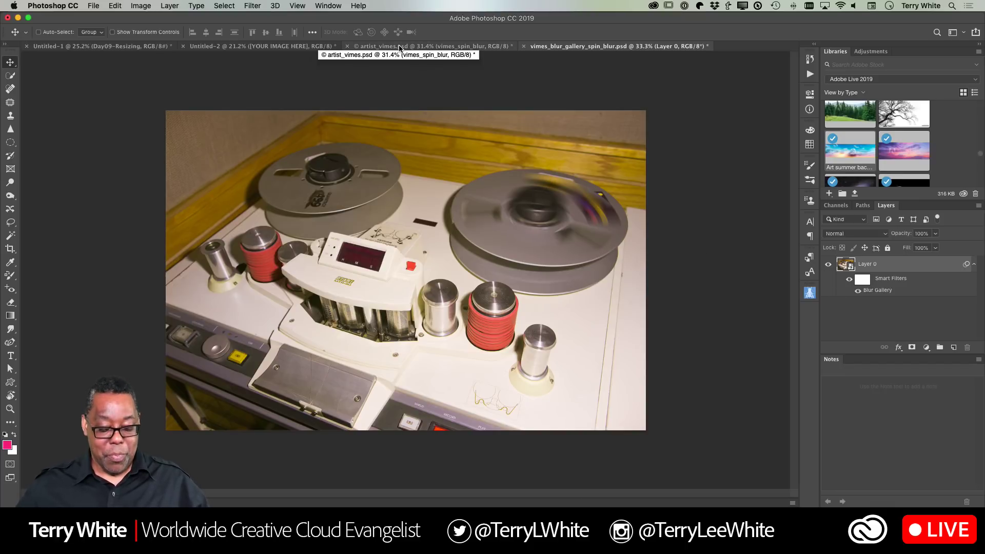
pyautogui.press('super+s')
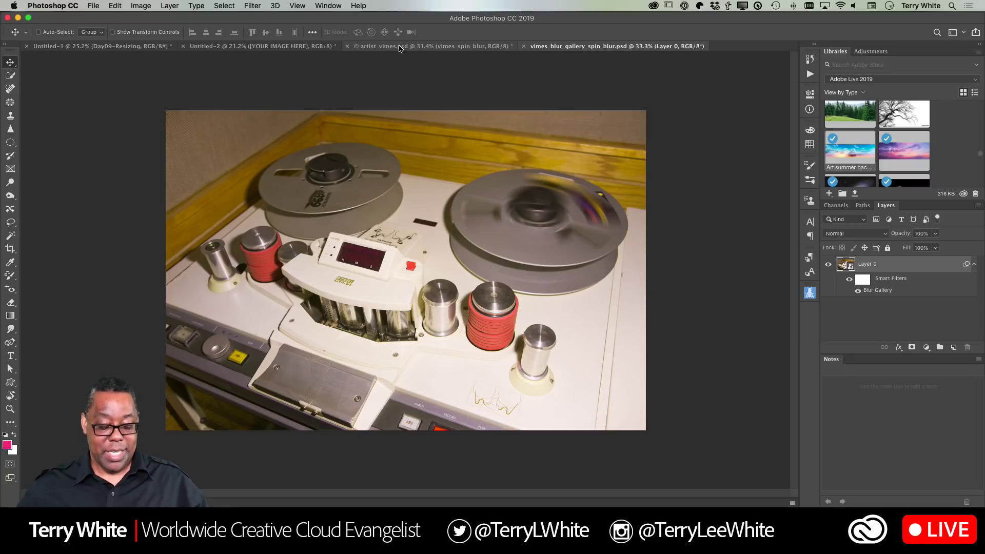
pyautogui.press('super+w')
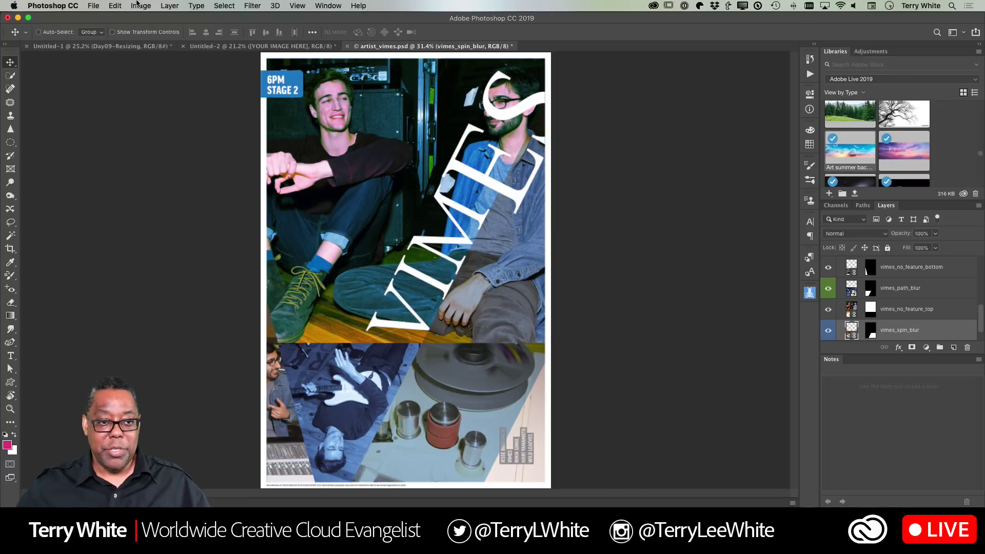
# Step: Open the recent file CCDesign.psd with its promotional artboards in view
pyautogui.click(94, 8)
pyautogui.moveTo(130, 57)
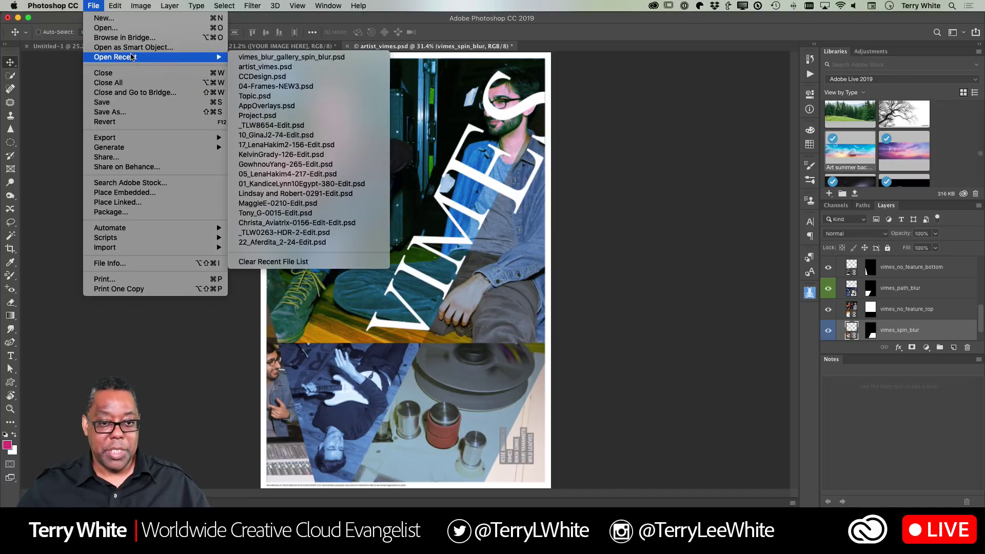
pyautogui.click(302, 79)
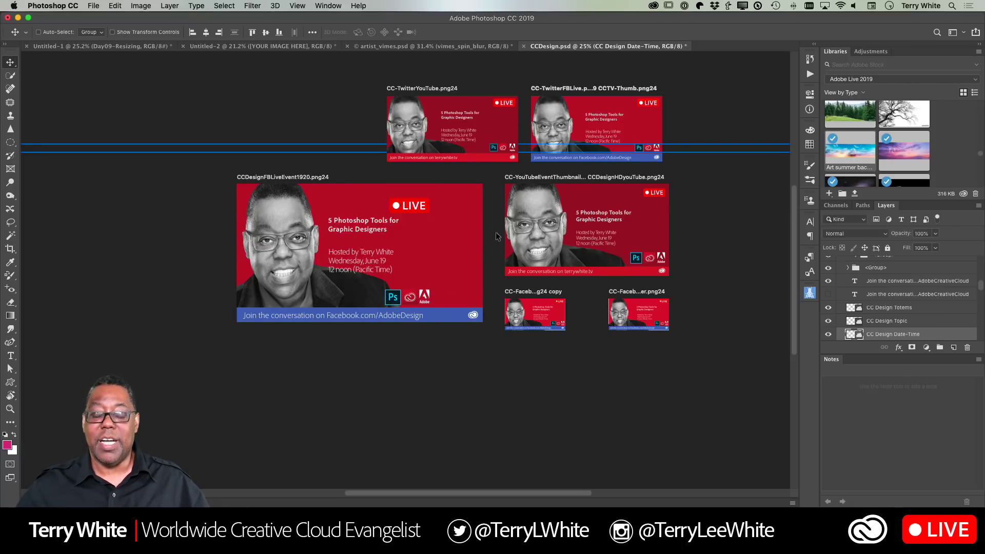
pyautogui.hscroll(3, 546, 291)
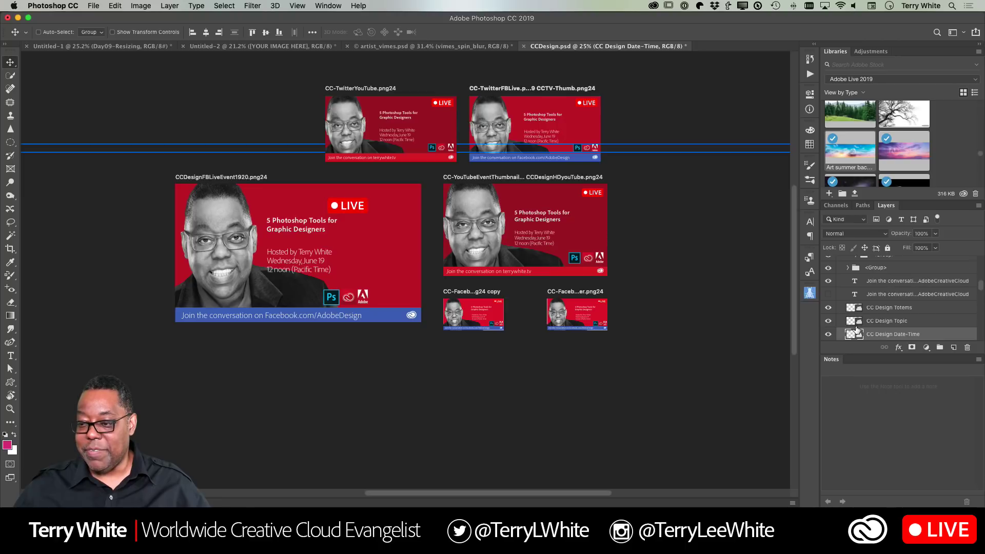
# Step: Open the CC Design Totems smart object, show its Illustrator layer, and save and close CCDesignTotems.psd
pyautogui.scroll(-2, 857, 329)
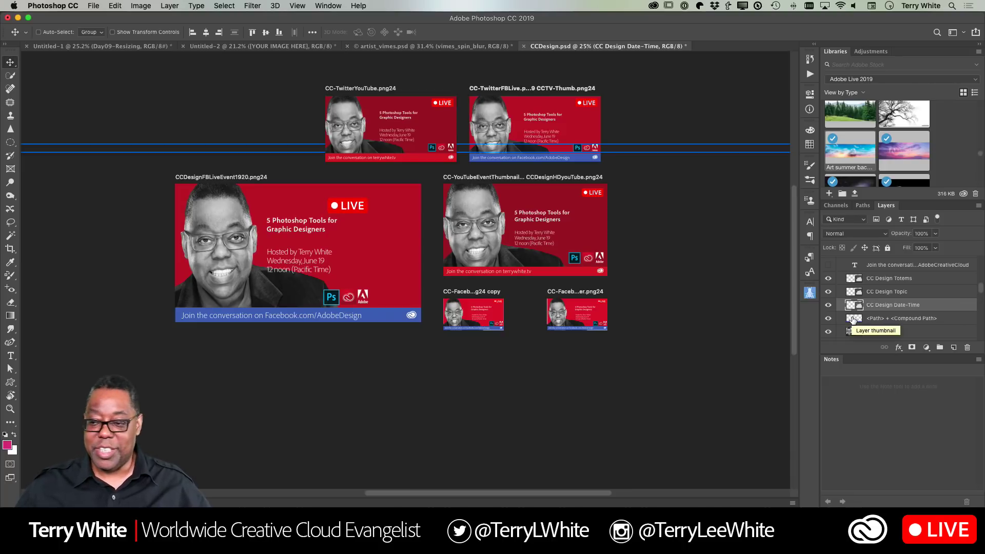
pyautogui.doubleClick(854, 279)
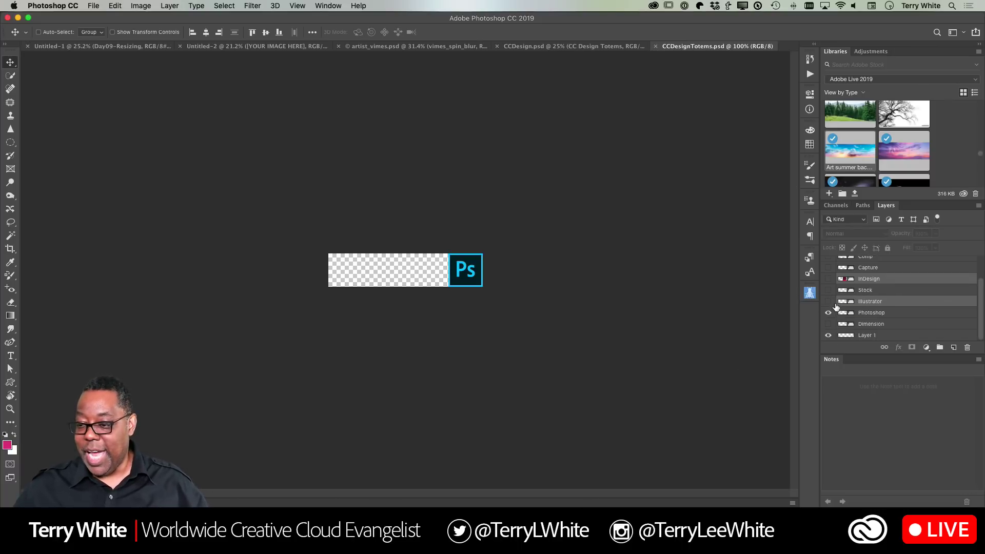
pyautogui.click(828, 301)
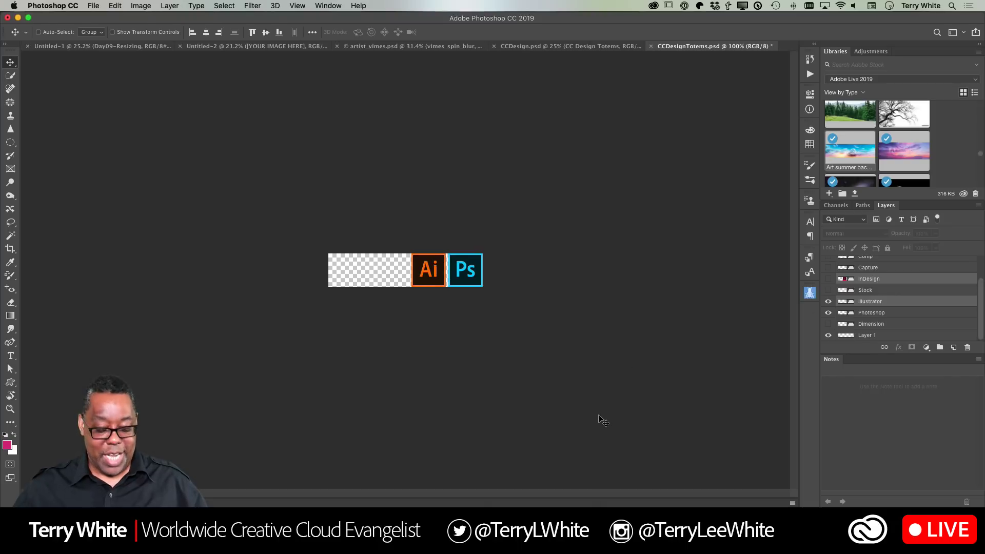
pyautogui.press('super+s')
pyautogui.press('super+w')
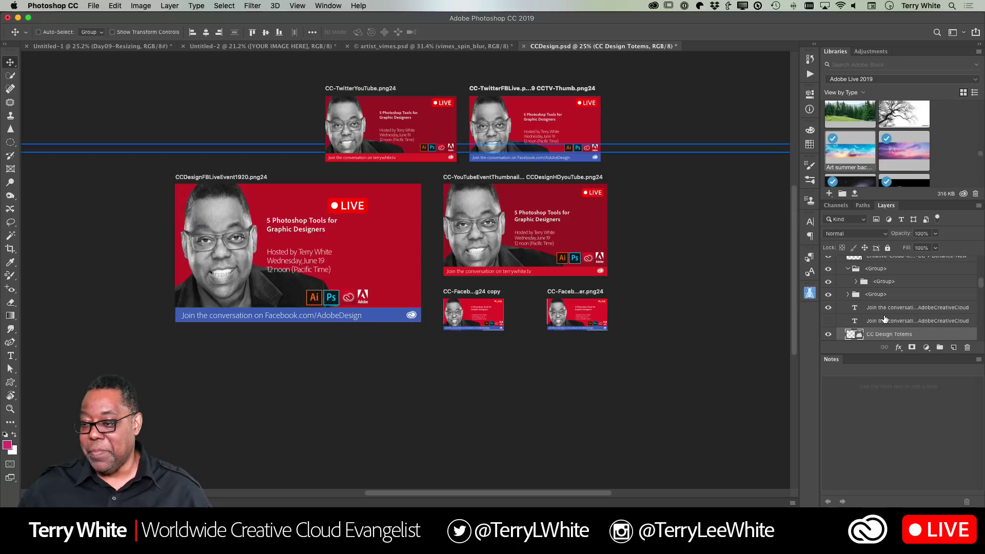
# Step: Open the CC Design Topic smart object and show the black Layer 1 behind the text
pyautogui.scroll(-3, 885, 318)
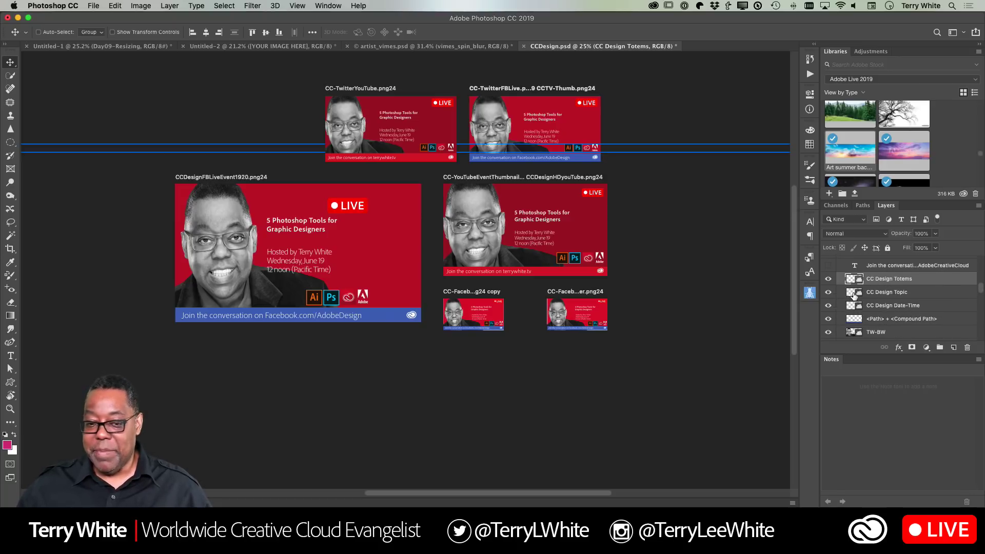
pyautogui.doubleClick(854, 296)
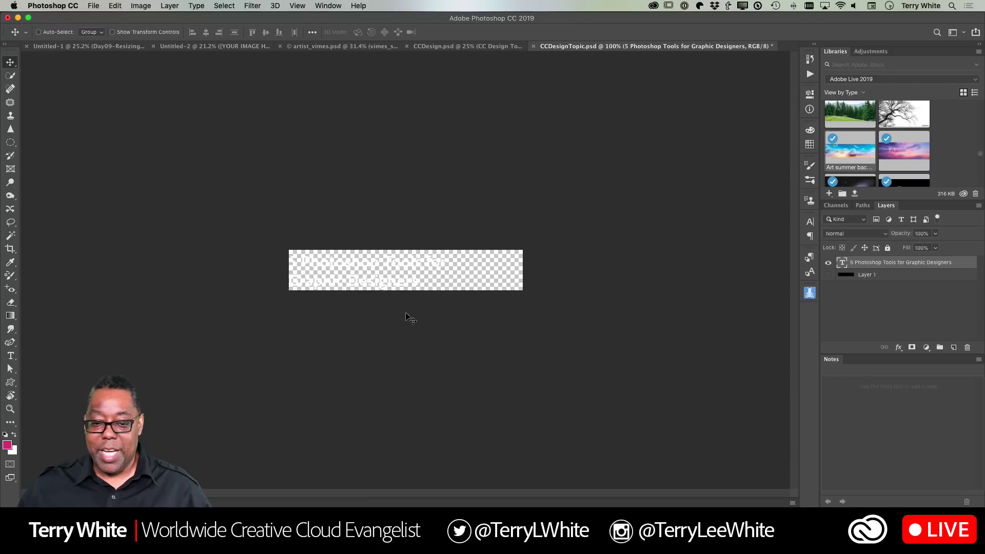
pyautogui.click(828, 275)
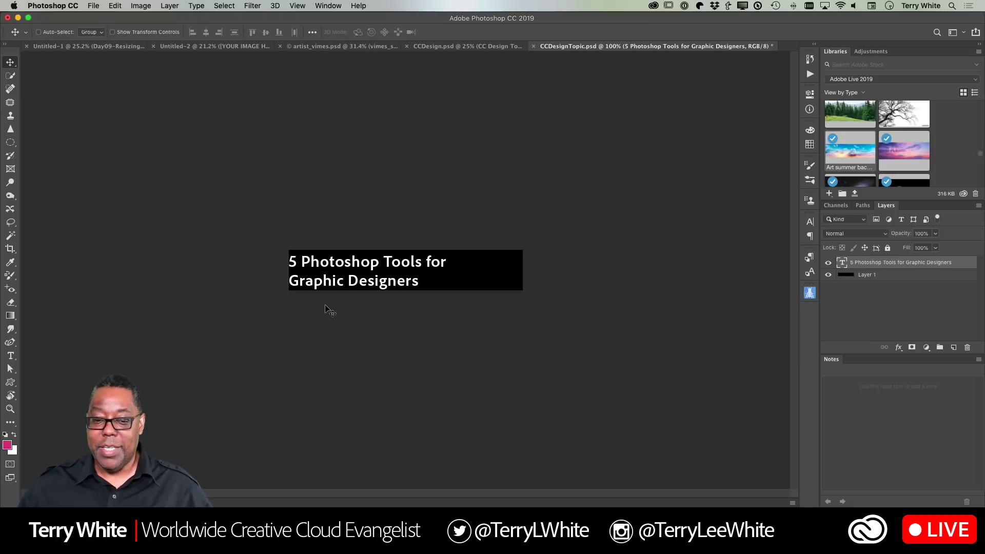
# Step: Replace the topic text with "6 Illustrator and Photoshop Tools for Designers" and commit the edit
pyautogui.doubleClick(337, 266)
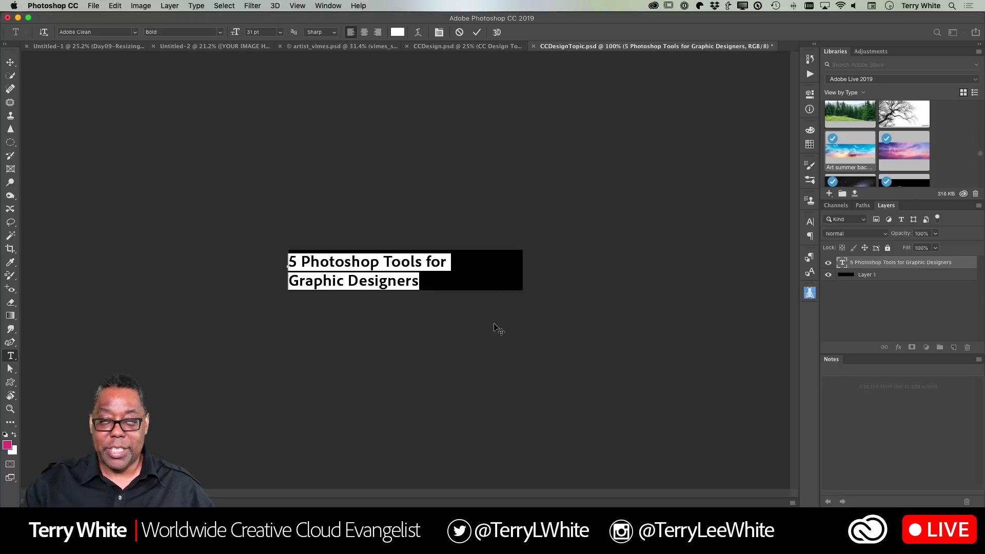
pyautogui.write('6 ')
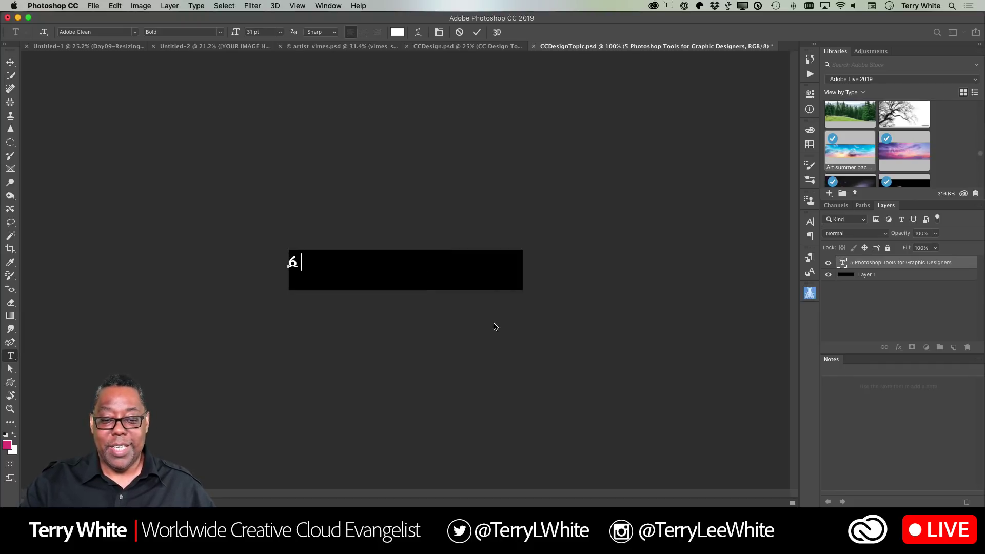
pyautogui.write('Illu')
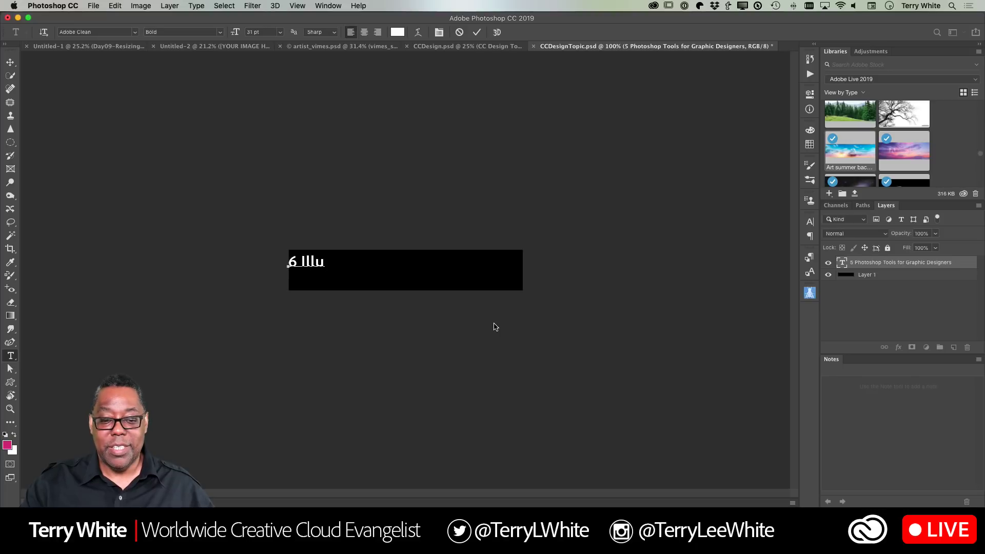
pyautogui.write('strat')
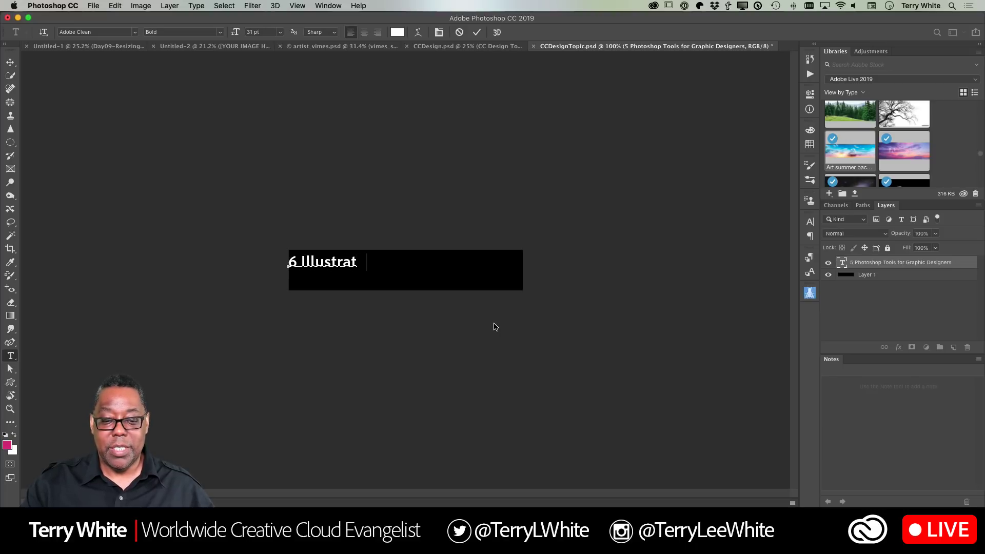
pyautogui.write('or and Photosh')
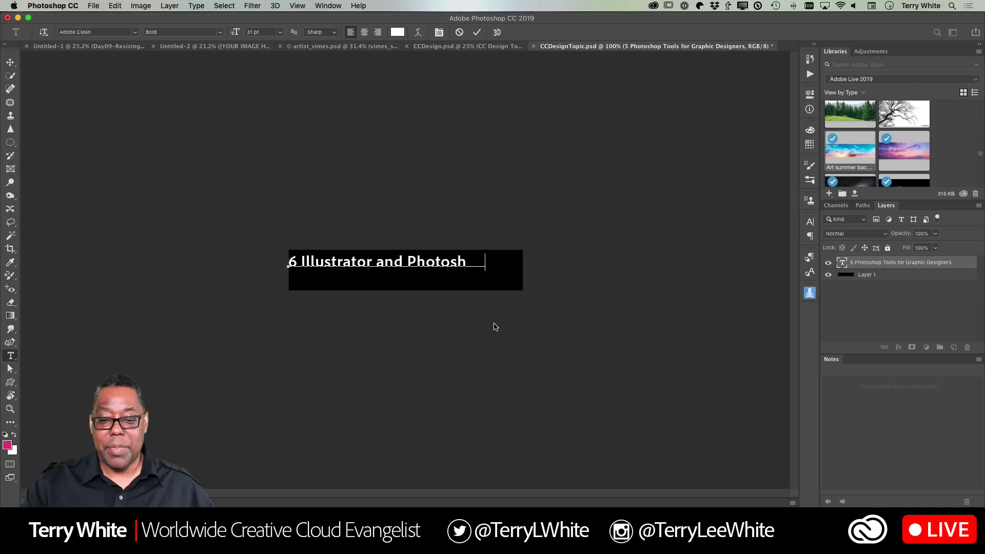
pyautogui.write('op Tools fo')
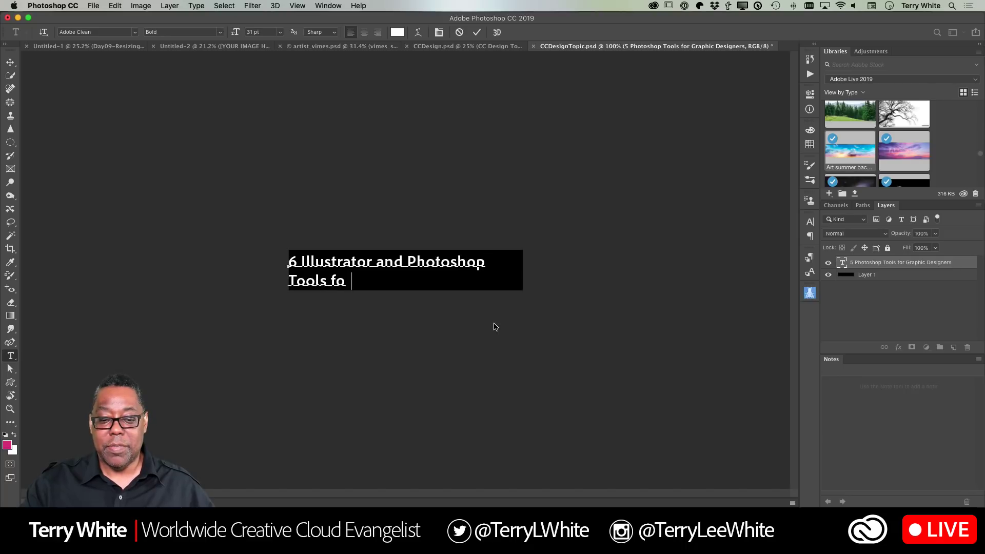
pyautogui.write('r Designers')
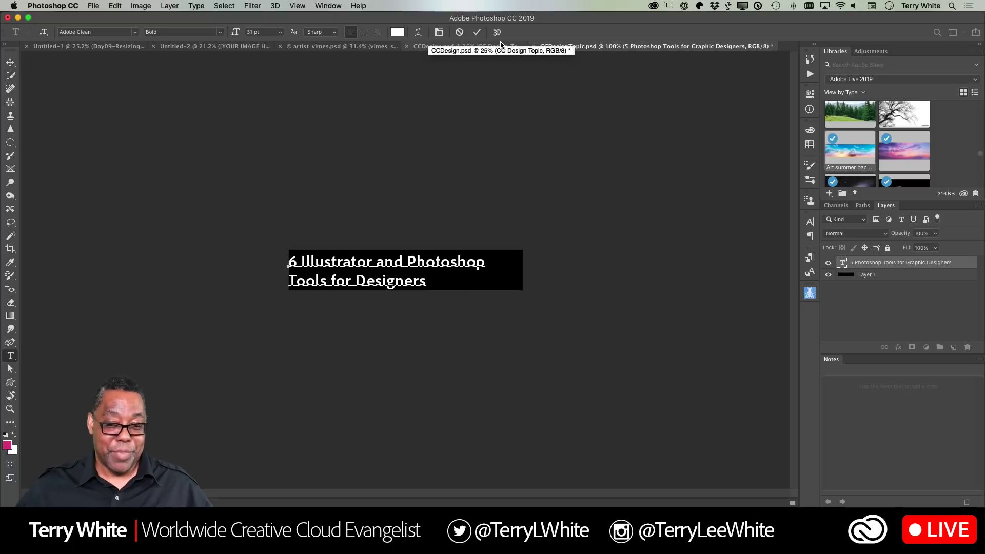
pyautogui.click(477, 32)
pyautogui.press('v')
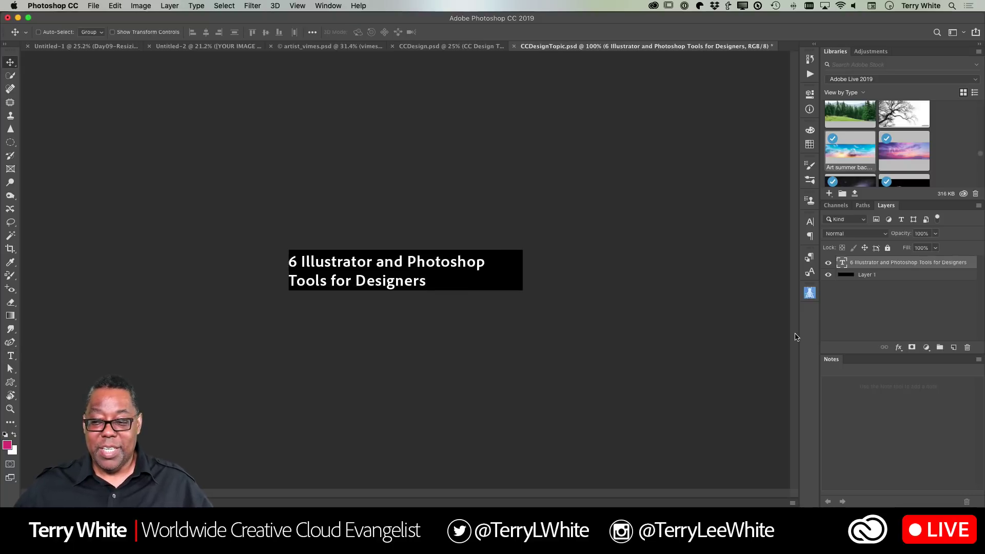
# Step: Hide the black Layer 1, then save and close CCDesignTopic.psd to update the artboards
pyautogui.click(828, 274)
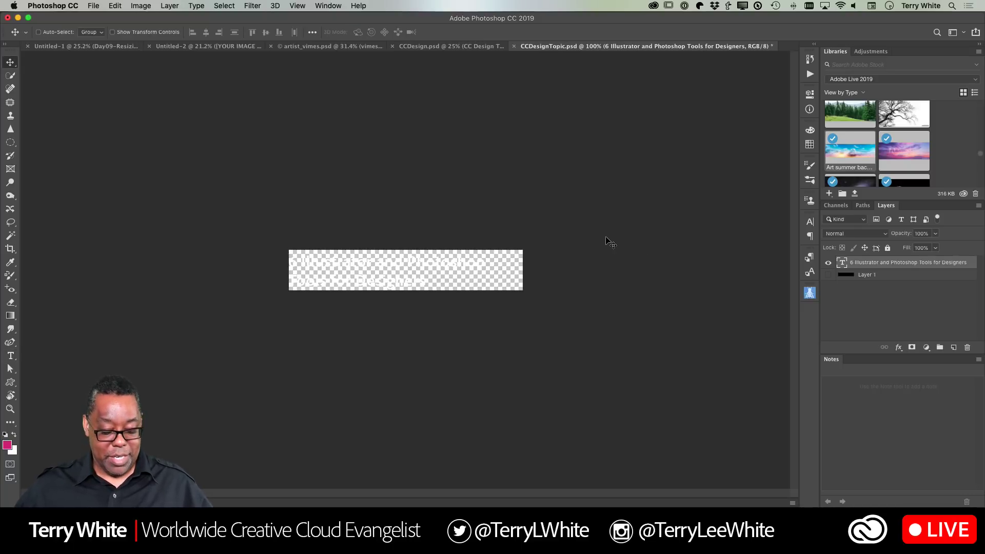
pyautogui.press('super+w')
pyautogui.press('super+d')
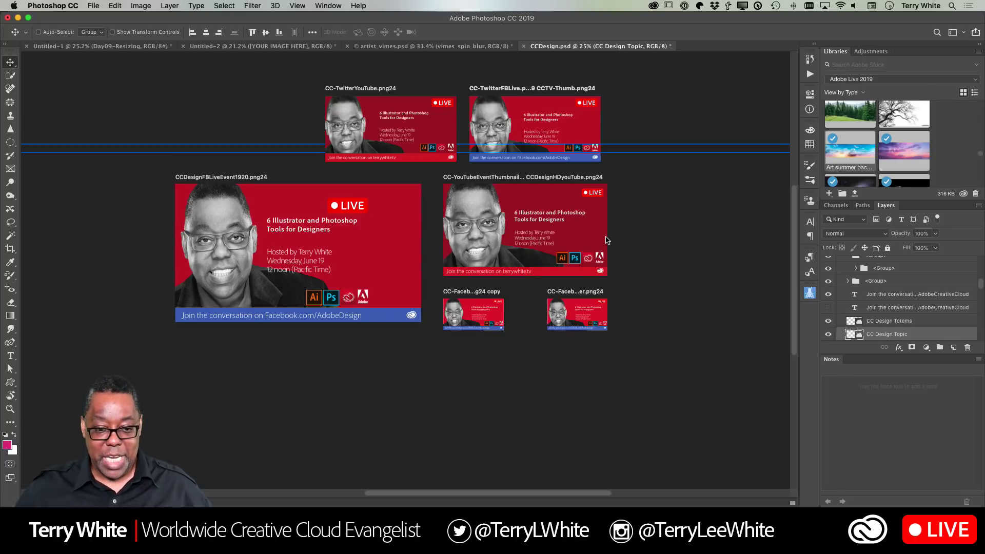
# Step: Switch to Finder, bring the Live Stream Social Banners window into view, and preview CC-FacebookEventCover.png from CCDesign-assets
pyautogui.press('super+Tab')
pyautogui.press('super+Tab')
pyautogui.press('super+Tab')
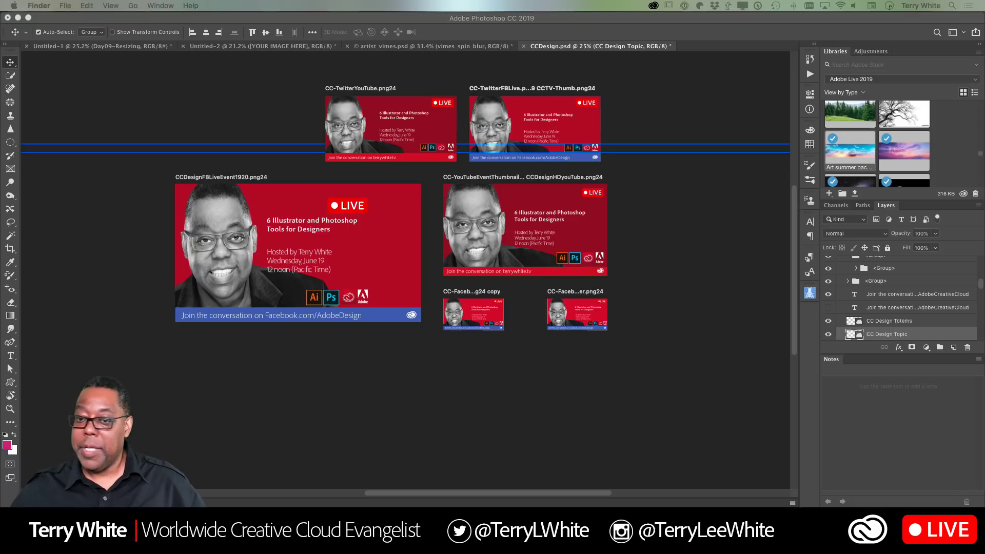
pyautogui.moveTo(983, 256); pyautogui.dragTo(286, 124)
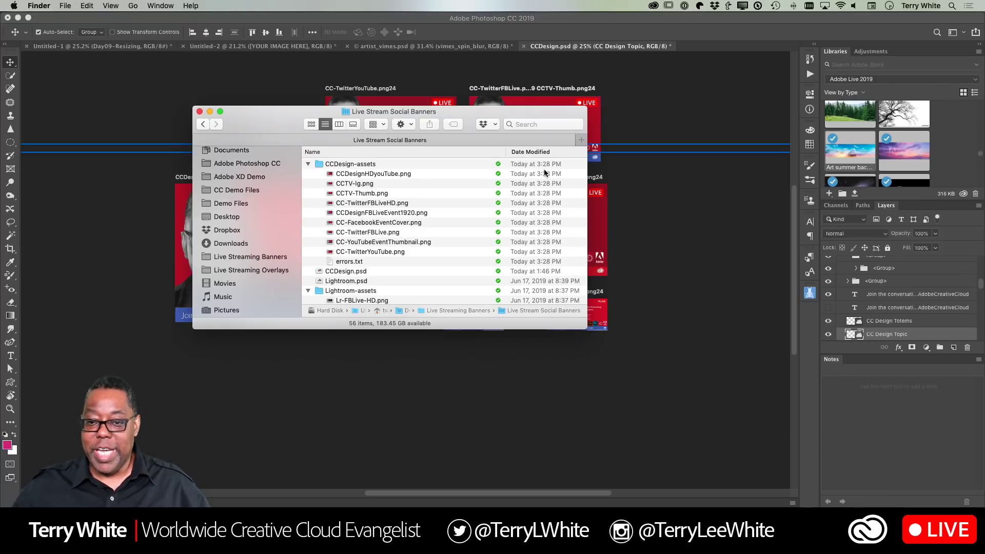
pyautogui.click(381, 196)
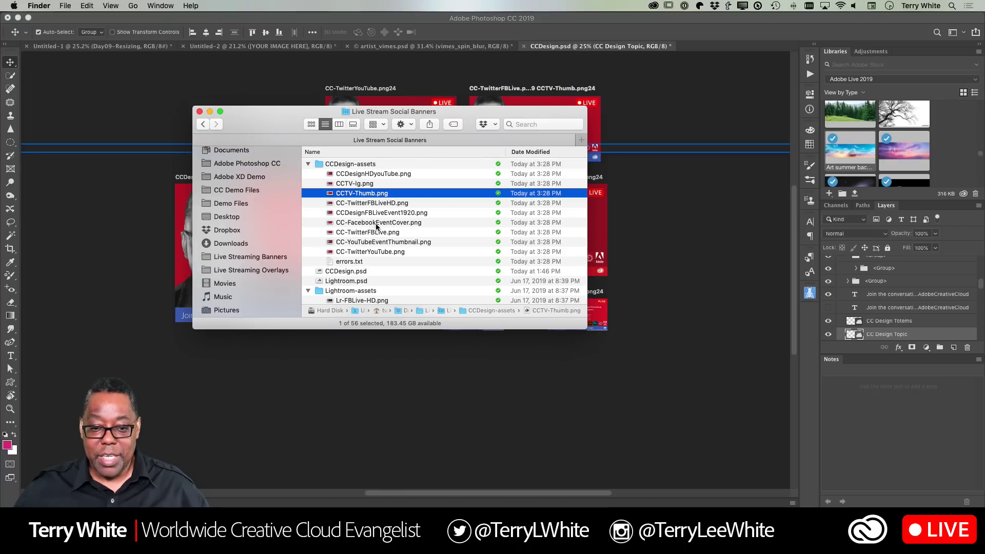
pyautogui.click(376, 224)
pyautogui.press('space')
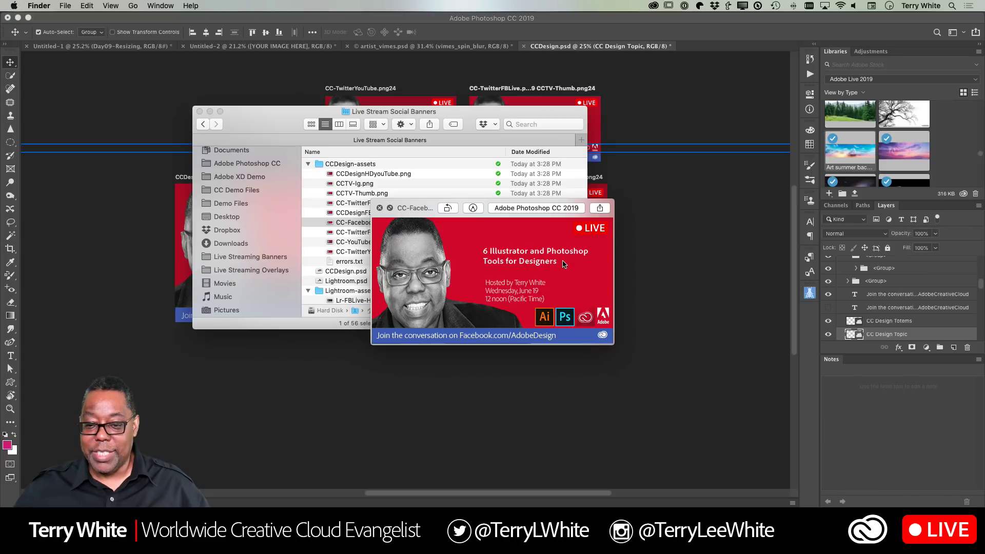
pyautogui.press('space')
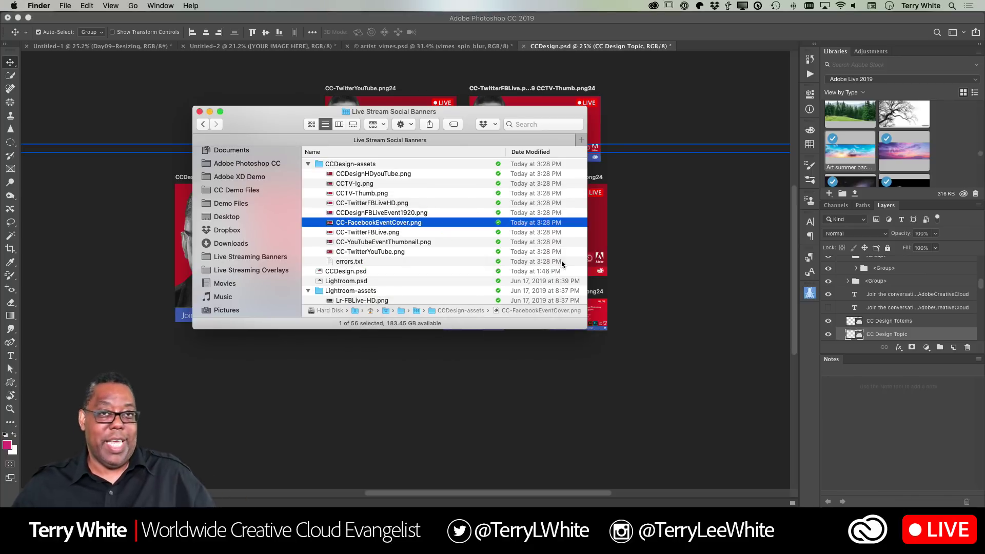
# Step: Preview CC-YouTubeEventThumbnail.png, move the Finder window off the artboards, and return to Photoshop
pyautogui.click(390, 243)
pyautogui.press('space')
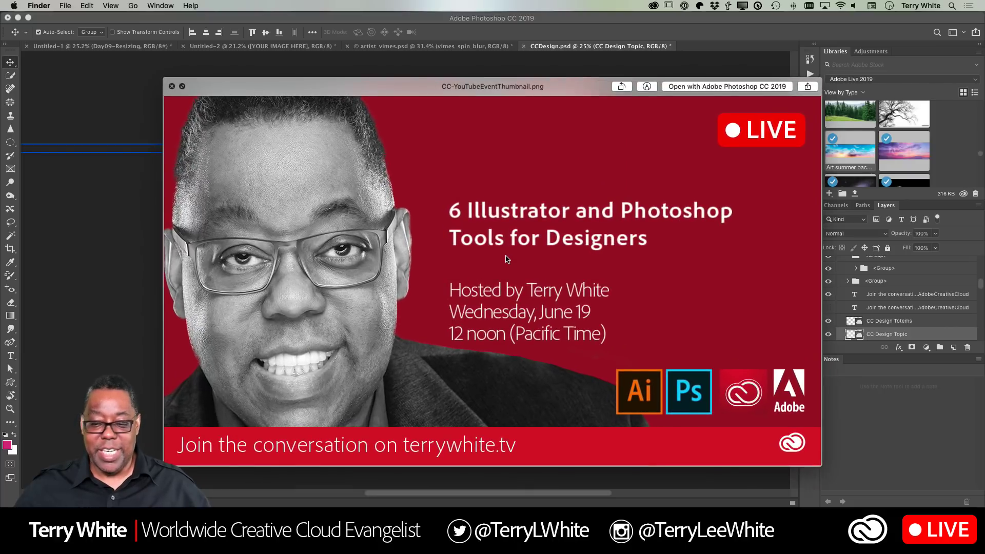
pyautogui.press('space')
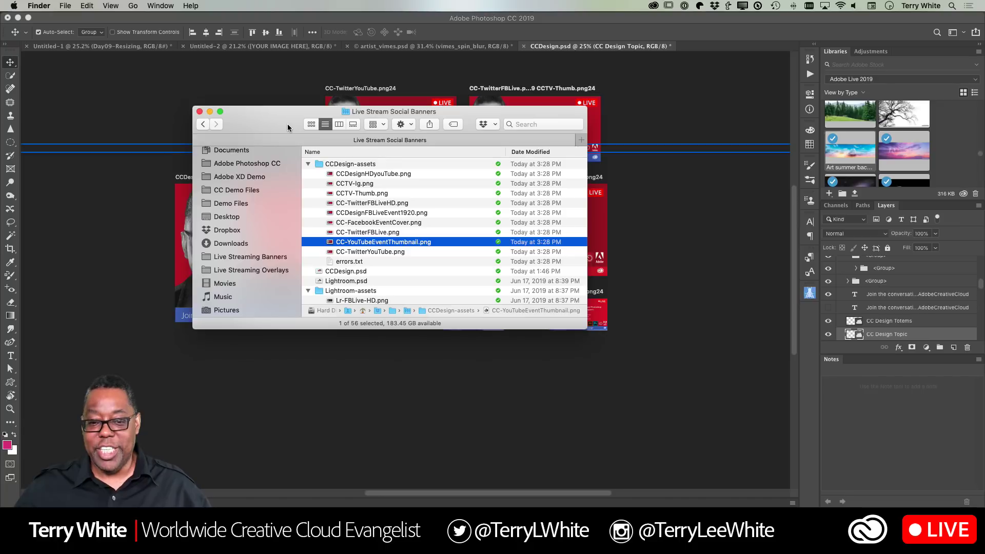
pyautogui.moveTo(288, 127); pyautogui.dragTo(468, 225)
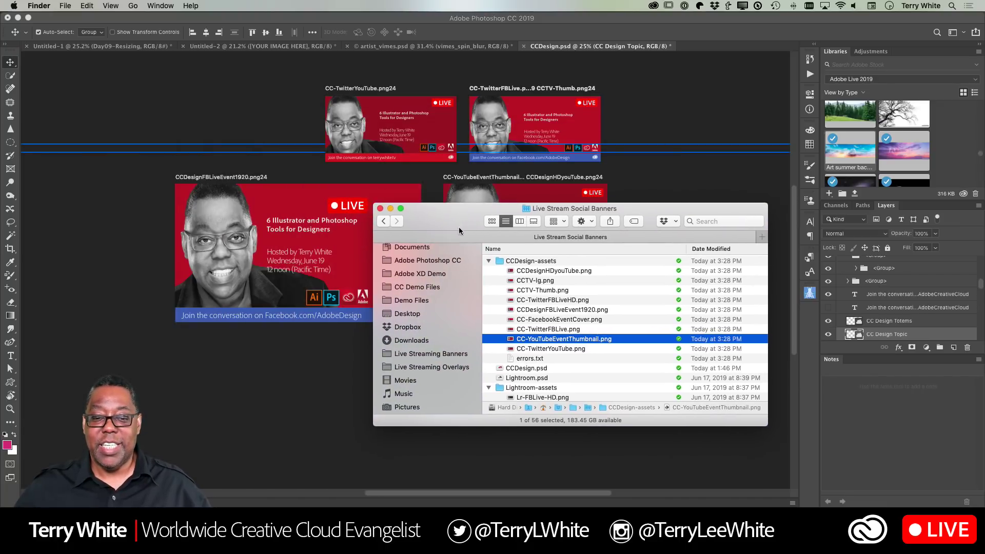
pyautogui.click(256, 170)
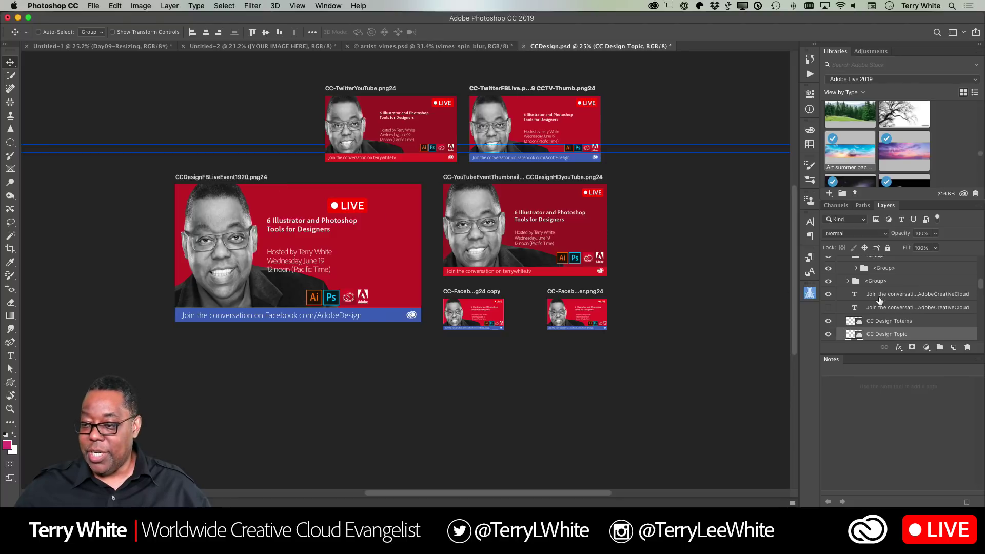
# Step: Examine the artboard names with their .png24 extensions in the layer list and the Generate Image Assets setting
pyautogui.scroll(5, 883, 301)
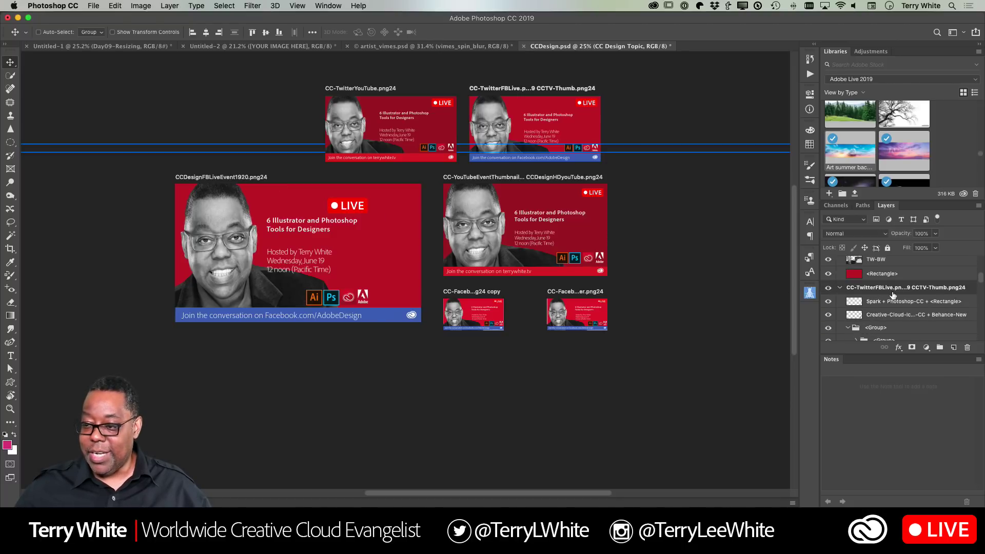
pyautogui.scroll(-4, 894, 297)
pyautogui.scroll(-6, 894, 296)
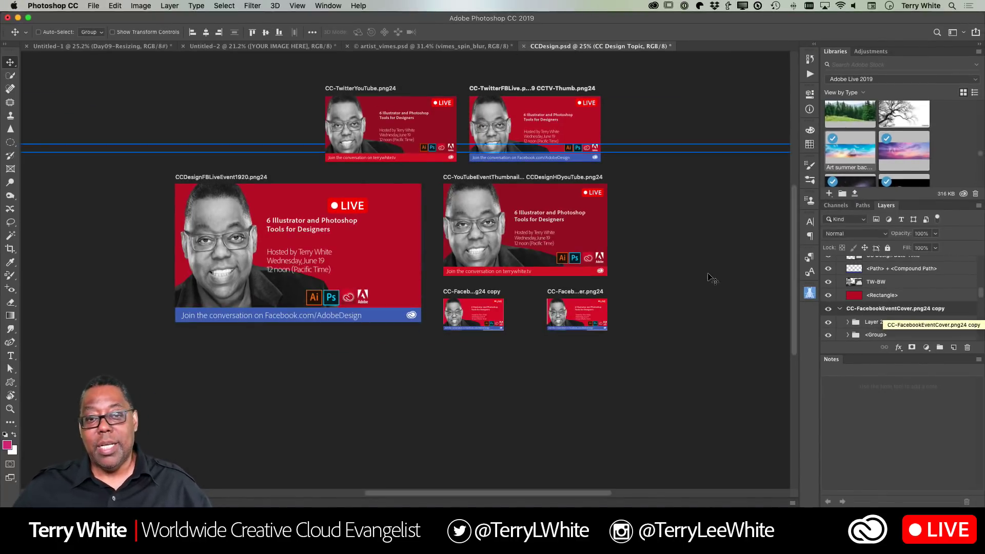
pyautogui.click(88, 5)
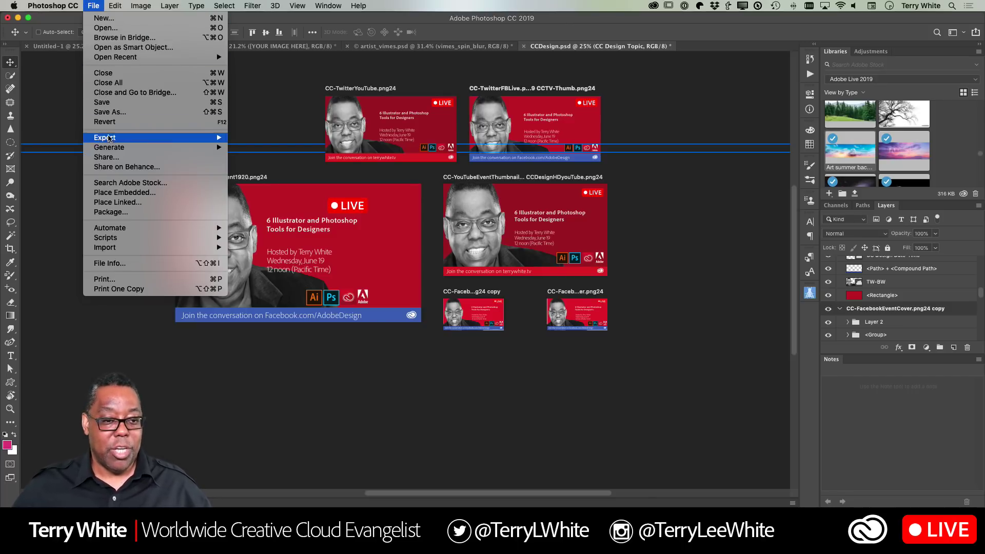
pyautogui.moveTo(110, 148)
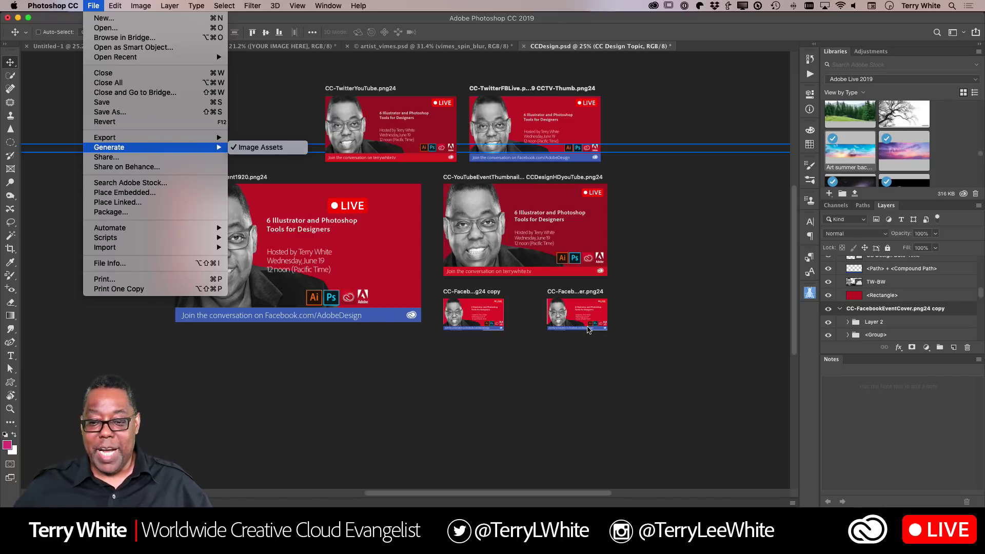
pyautogui.click(653, 317)
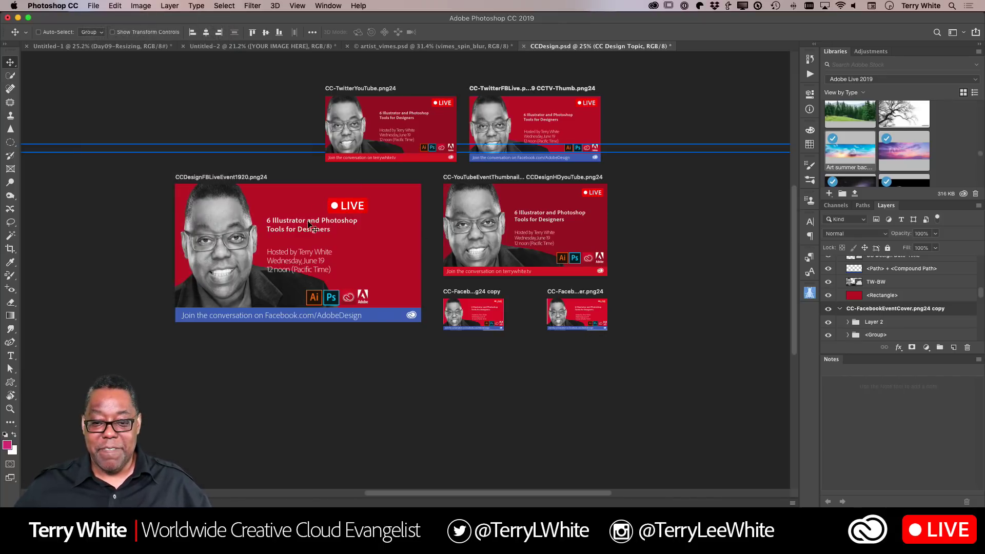
# Step: Open the CC Design Topic smart object from the CC-FacebookEventCover.png24 copy artboard and show its black Layer 1
pyautogui.scroll(3, 908, 307)
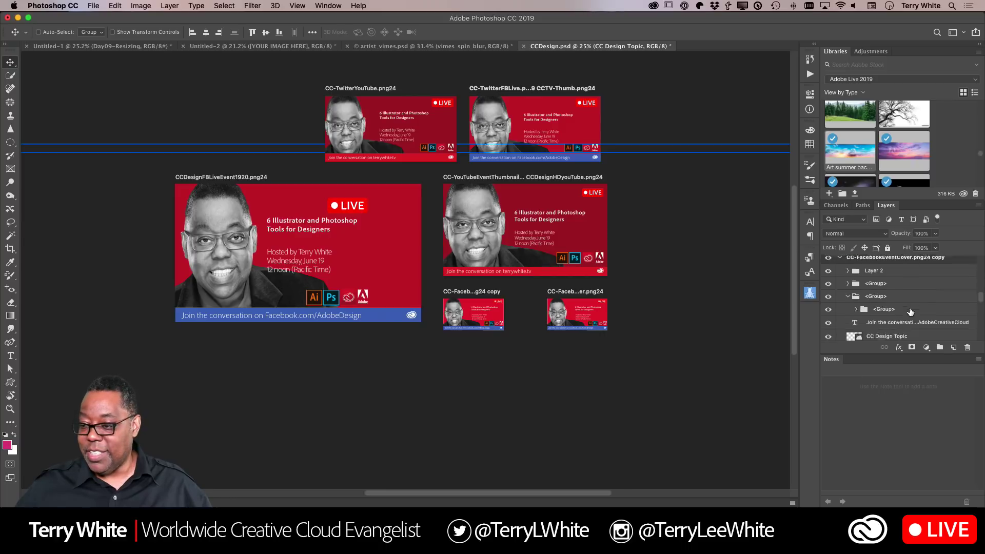
pyautogui.scroll(3, 911, 312)
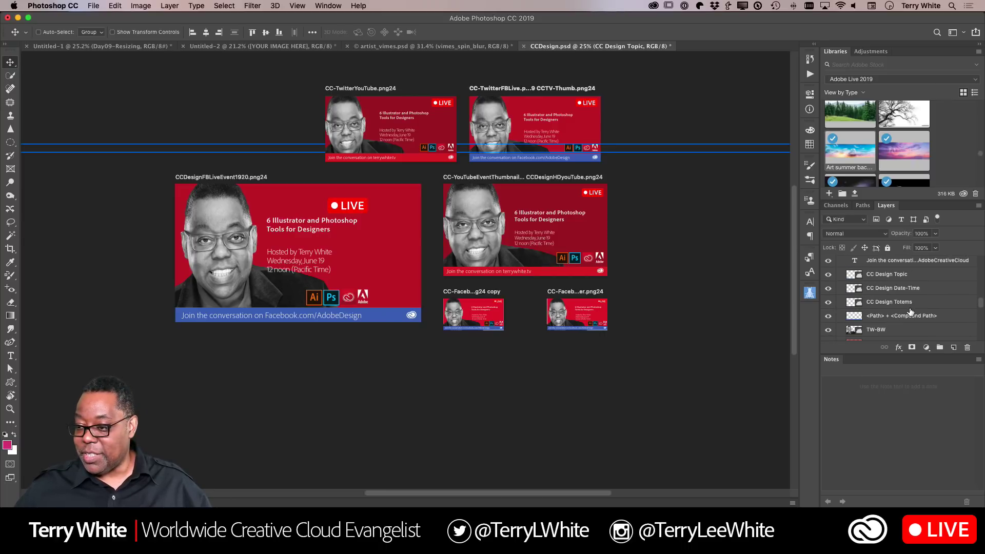
pyautogui.doubleClick(853, 275)
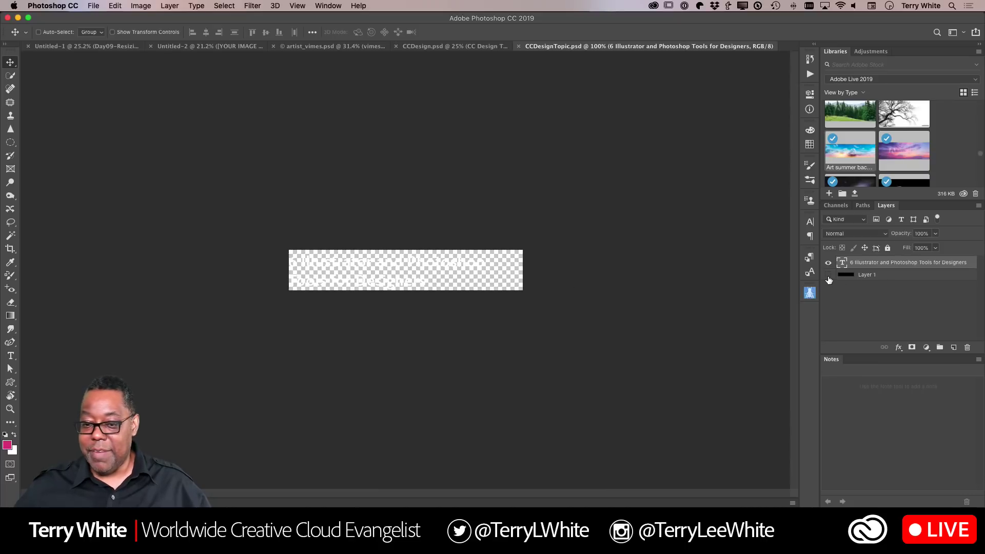
pyautogui.click(828, 274)
# Step: Change the leading number of the topic text to 5 and commit the edit
pyautogui.doubleClick(295, 265)
pyautogui.tripleClick(291, 263)
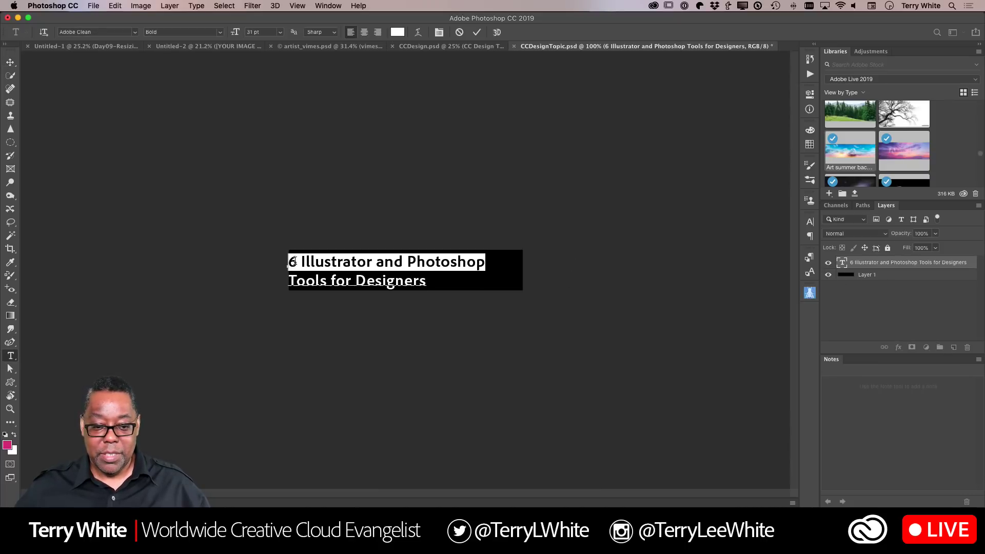
pyautogui.click(293, 262)
pyautogui.press('BackSpace')
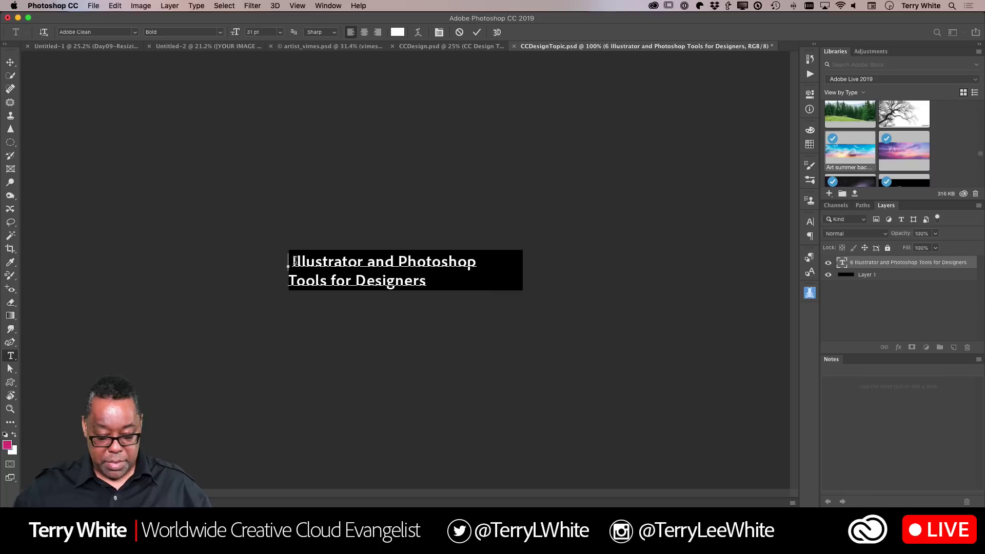
pyautogui.write('5')
pyautogui.click(477, 32)
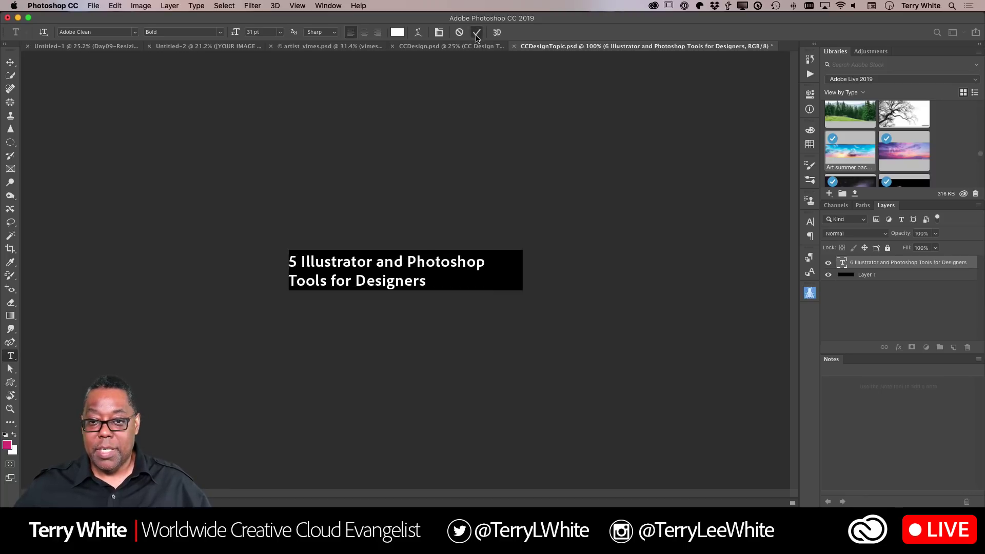
pyautogui.press('v')
# Step: Hide the black background layer again, then close the topic smart object with its changes saved
pyautogui.click(829, 274)
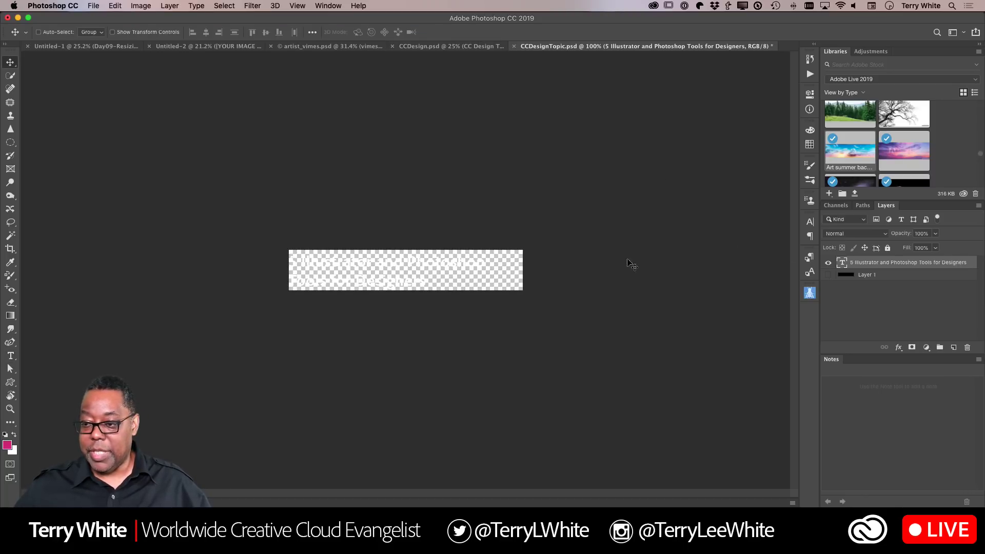
pyautogui.press('super+w')
pyautogui.press('Return')
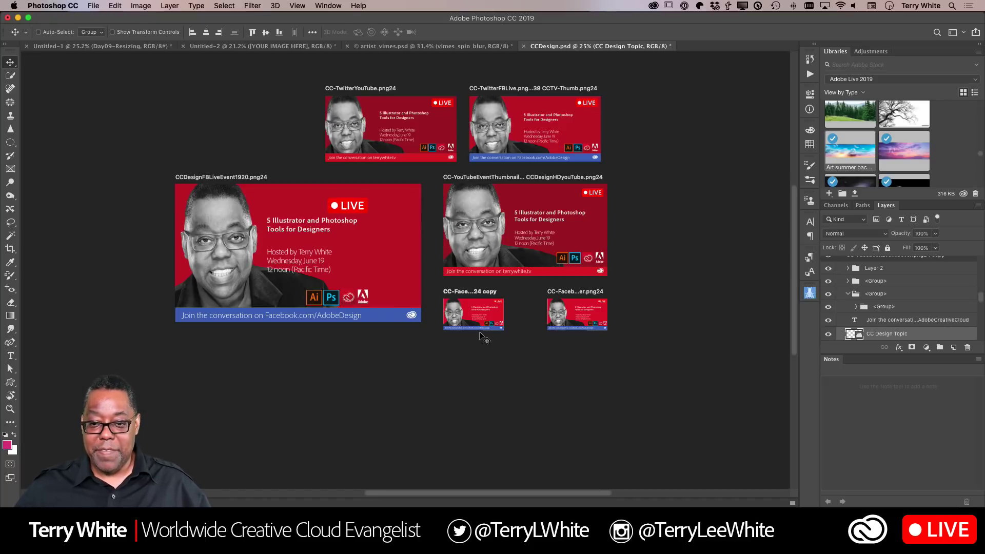
# Step: Switch to Finder and preview the regenerated CC-YouTubeEventThumbnail.png and CC-TwitterFBLive.png
pyautogui.press('super+Tab')
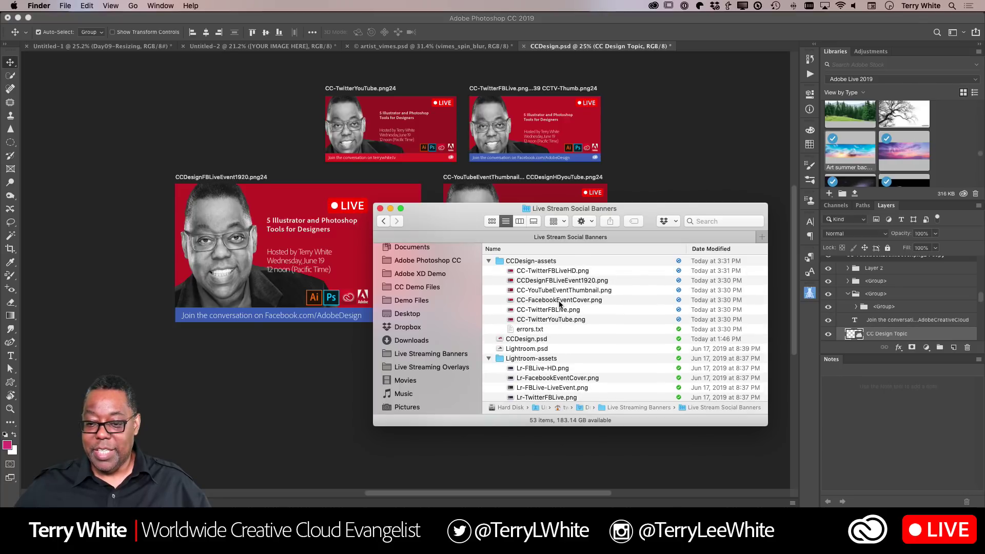
pyautogui.click(563, 291)
pyautogui.press('space')
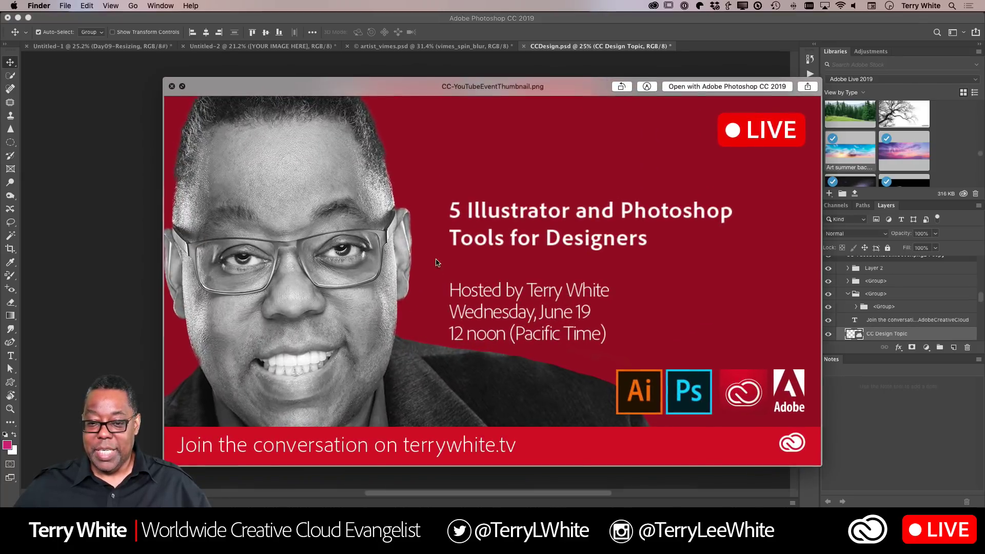
pyautogui.press('space')
pyautogui.click(529, 324)
pyautogui.press('space')
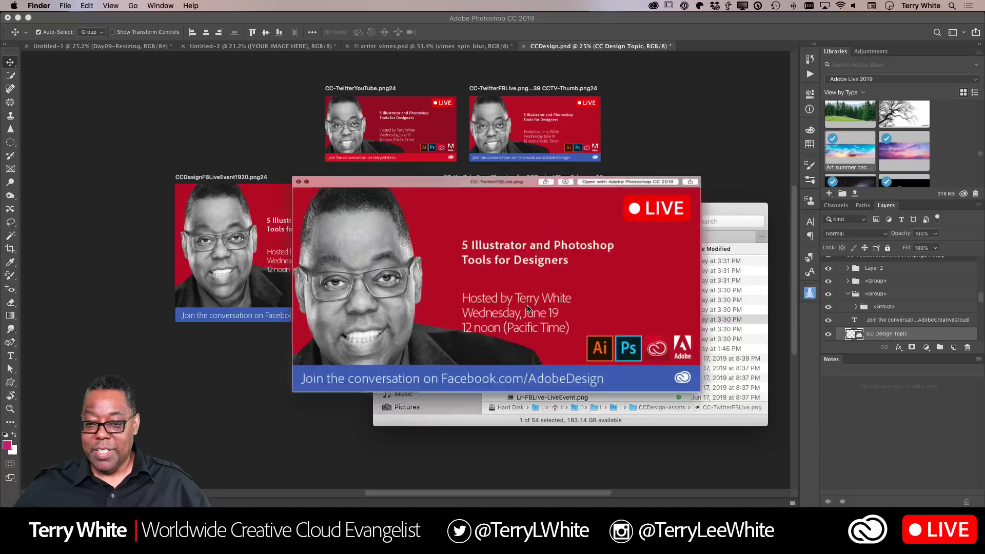
pyautogui.press('space')
# Step: Preview the regenerated CC-TwitterYouTube.png and return to the artboards in Photoshop
pyautogui.click(561, 341)
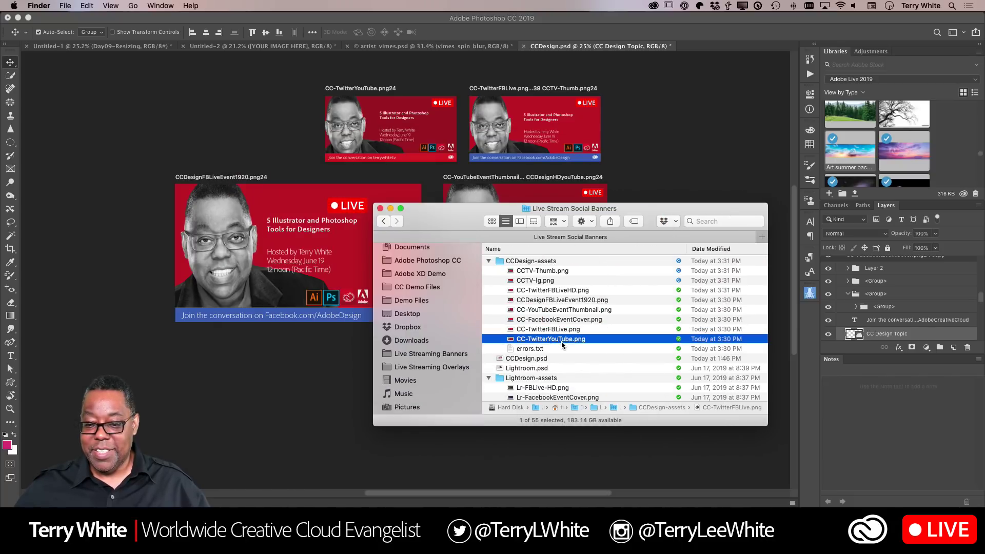
pyautogui.press('space')
pyautogui.press('space')
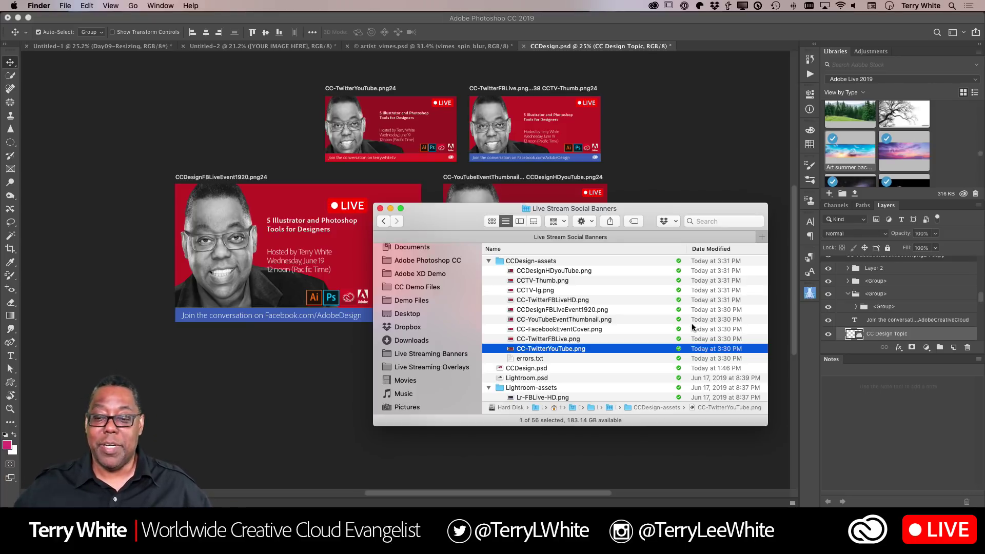
pyautogui.click(280, 148)
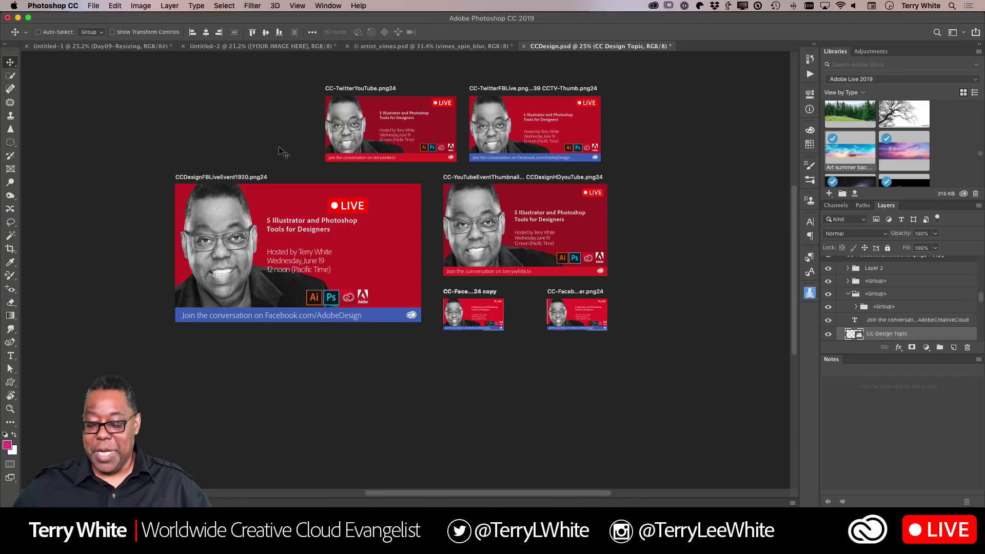